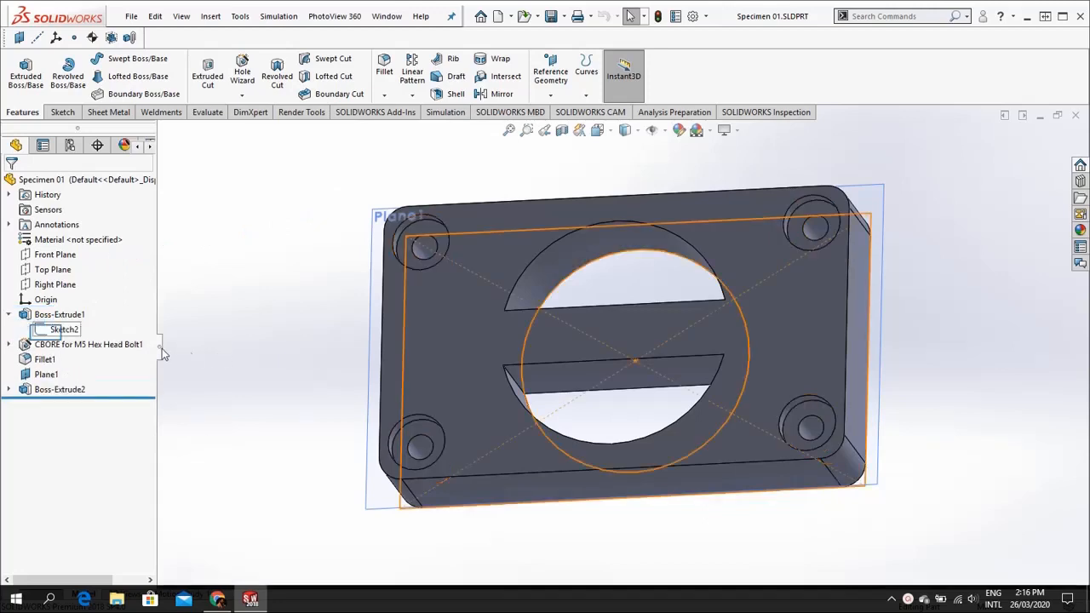
- Open the sketch under Boss-Extrude1 to examine its dimensions and exit the sketch
{"action": "right_click", "coordinate": [49, 332]}
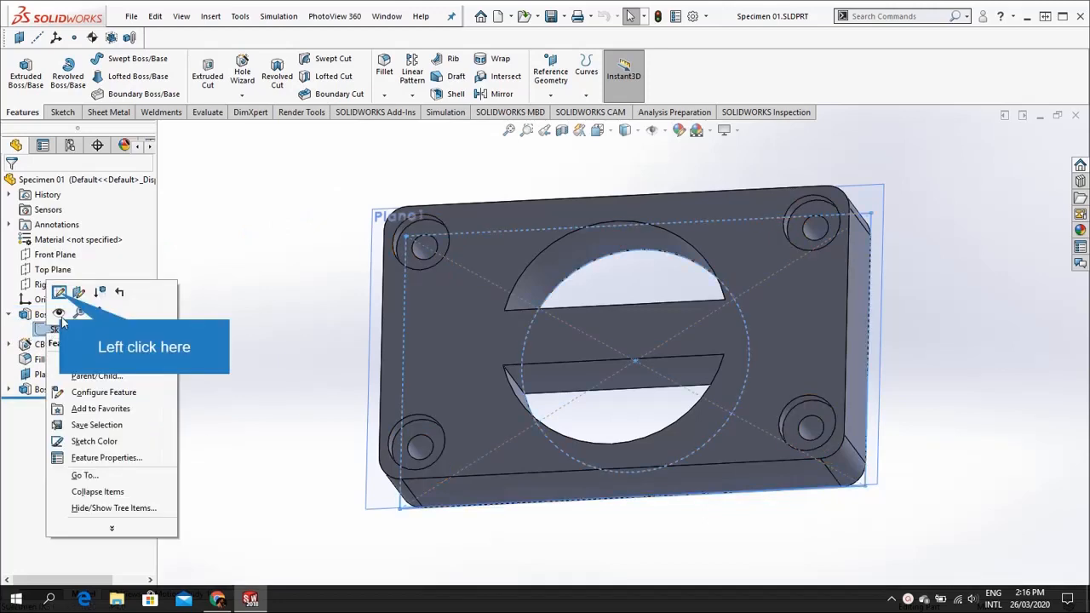
{"action": "left_click", "coordinate": [58, 292]}
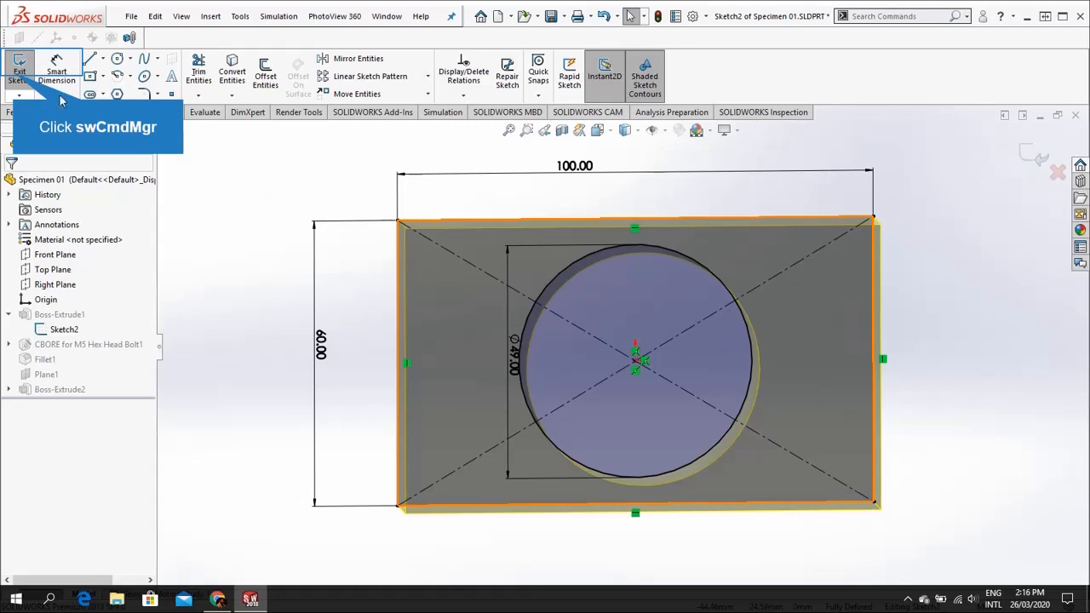
{"action": "left_click", "coordinate": [10, 68]}
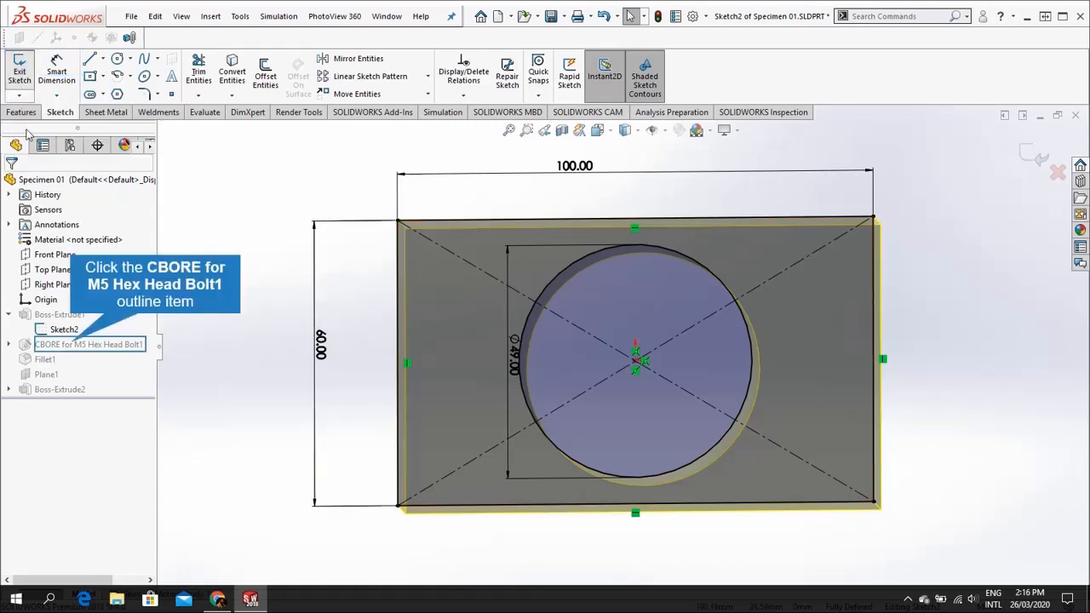
- Examine the M5 hex bolt counterbore holes, the corner fillets and the Boss-Extrude2 crossbar in the part
{"action": "left_click", "coordinate": [75, 344]}
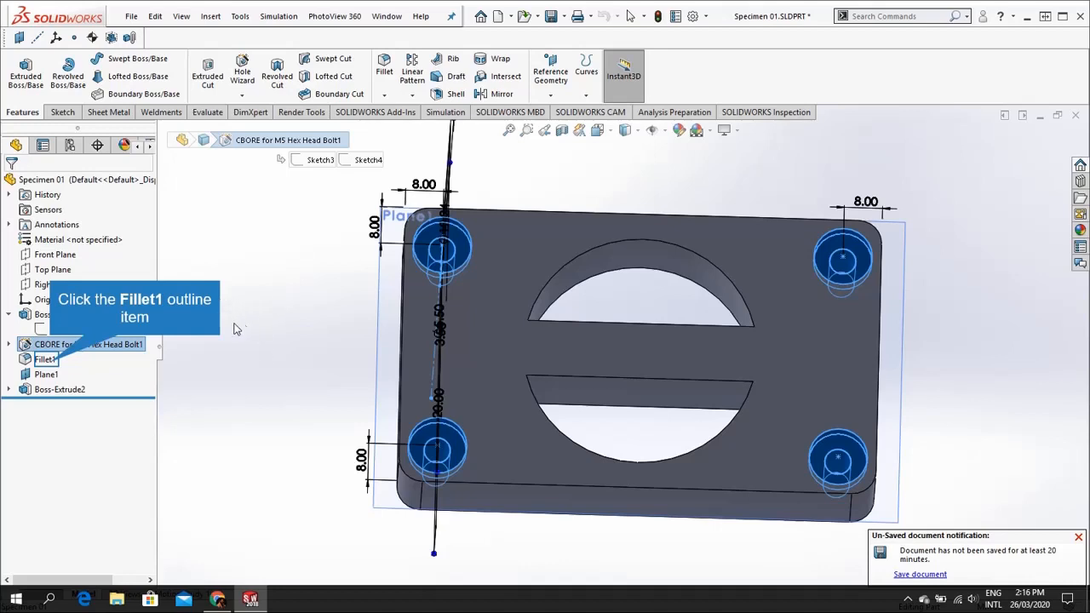
{"action": "left_click", "coordinate": [56, 364]}
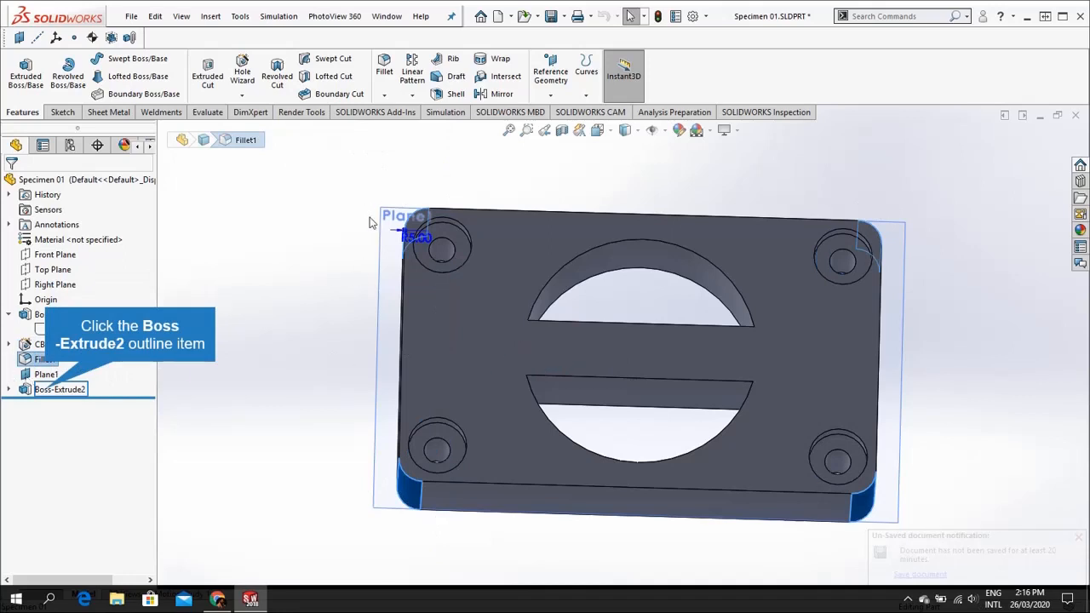
{"action": "left_click", "coordinate": [56, 389]}
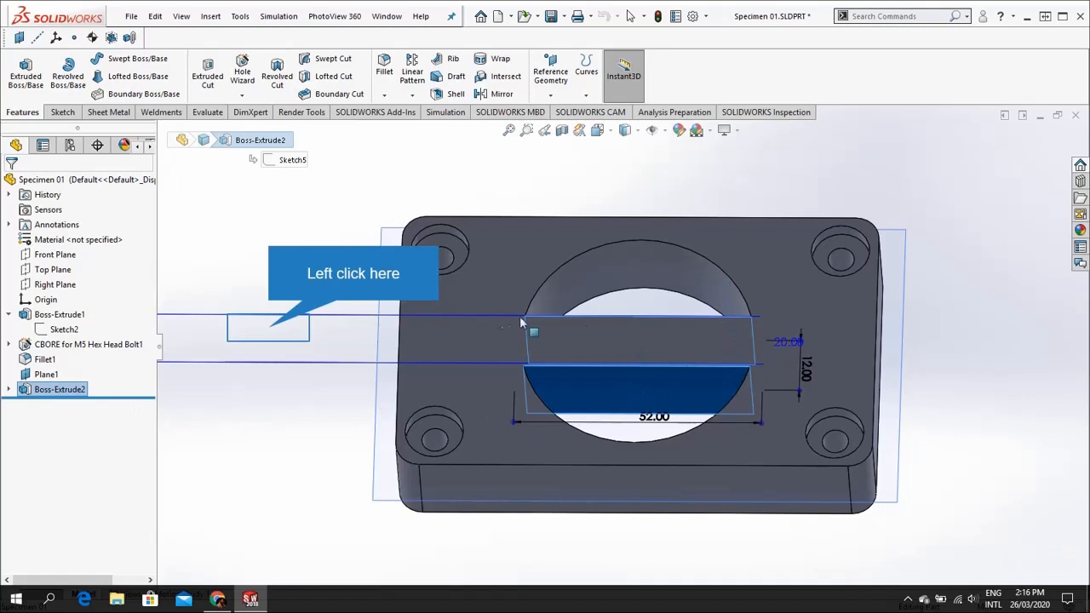
{"action": "left_click", "coordinate": [268, 333]}
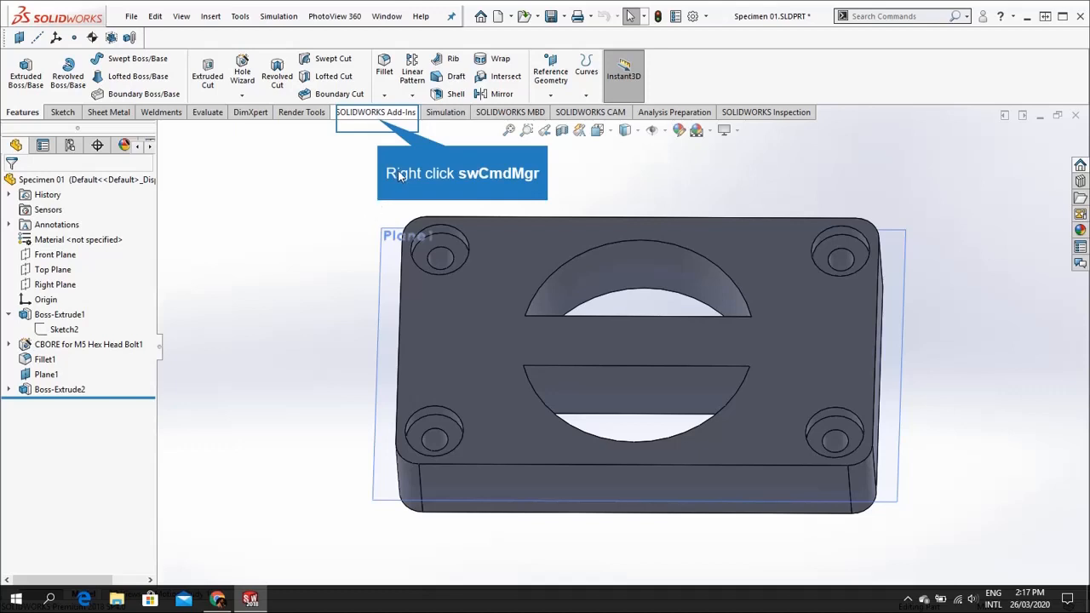
- Check that the SOLIDWORKS CAM toolset is enabled and open the CAM machine definition
{"action": "right_click", "coordinate": [379, 121]}
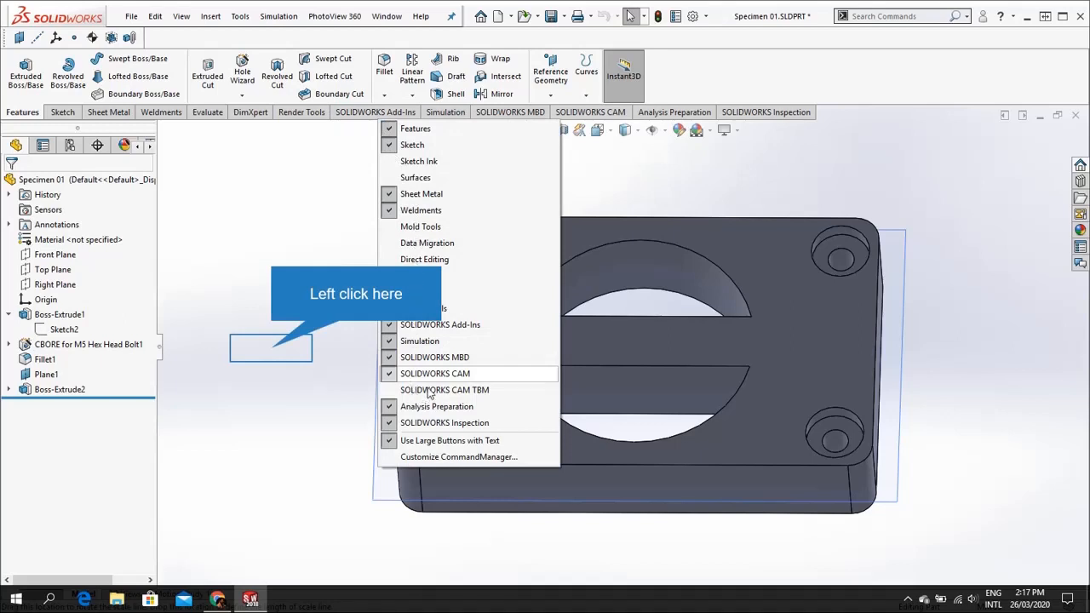
{"action": "left_click", "coordinate": [273, 348]}
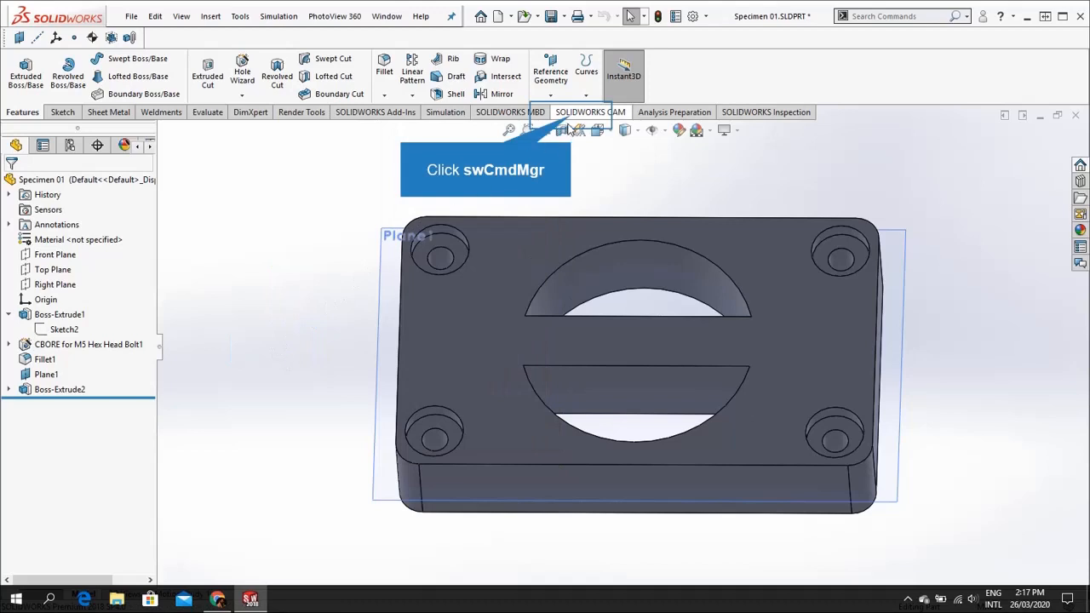
{"action": "left_click", "coordinate": [572, 116]}
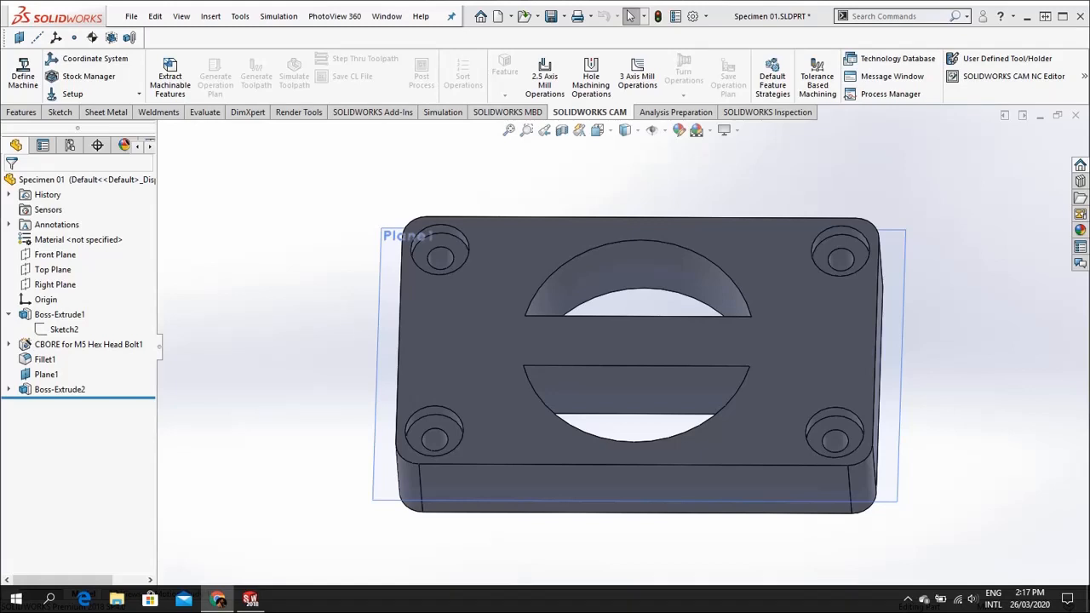
{"action": "left_click", "coordinate": [23, 73]}
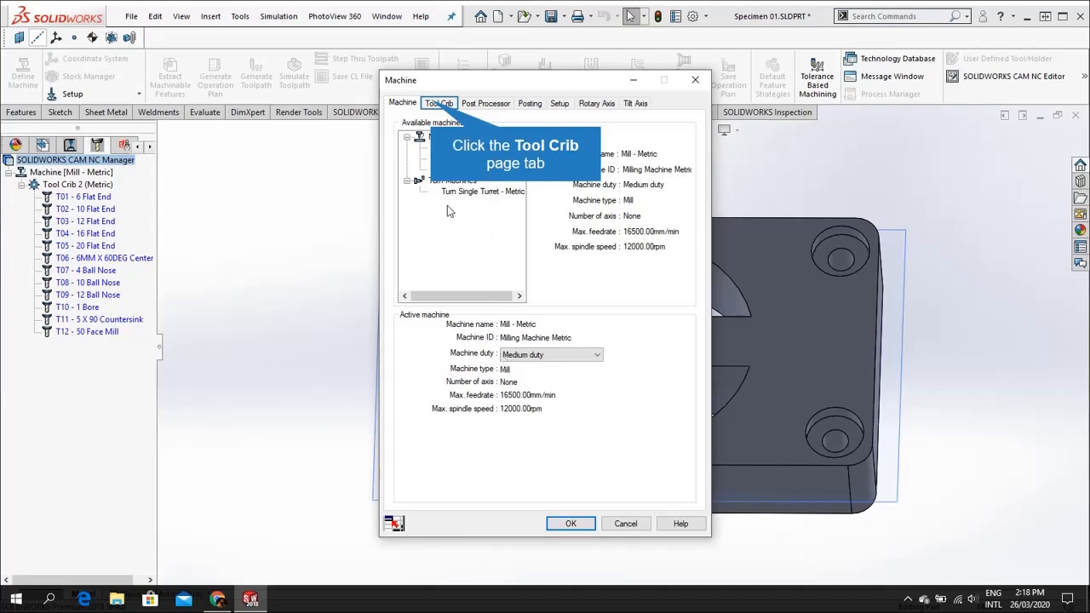
- Set Mill - Metric as the active machine with Tool Crib 2 (Metric) as its active tool crib
{"action": "left_click", "coordinate": [432, 103]}
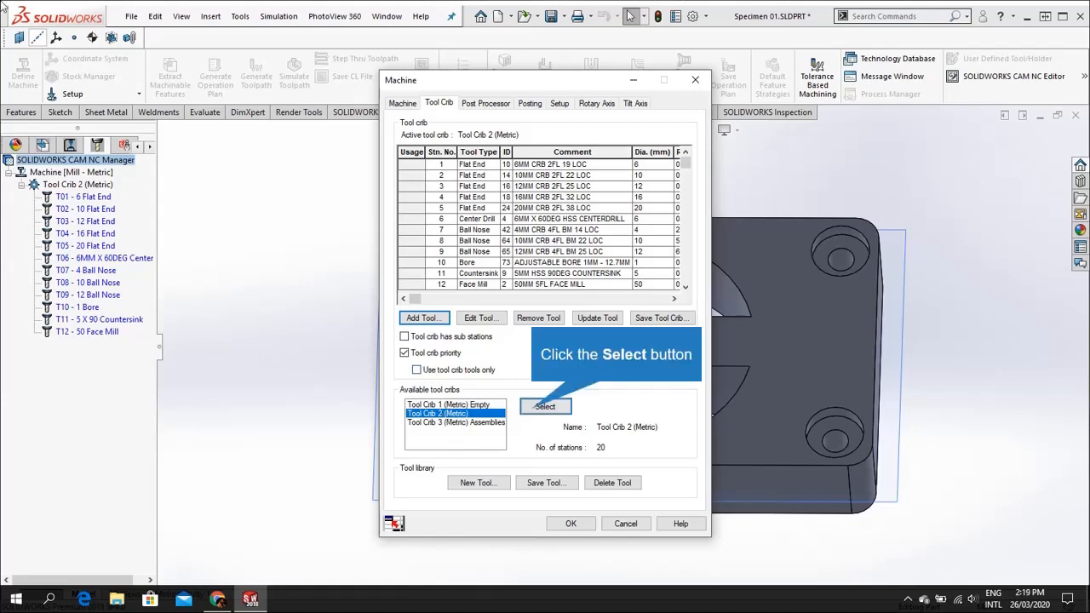
{"action": "left_click", "coordinate": [524, 405]}
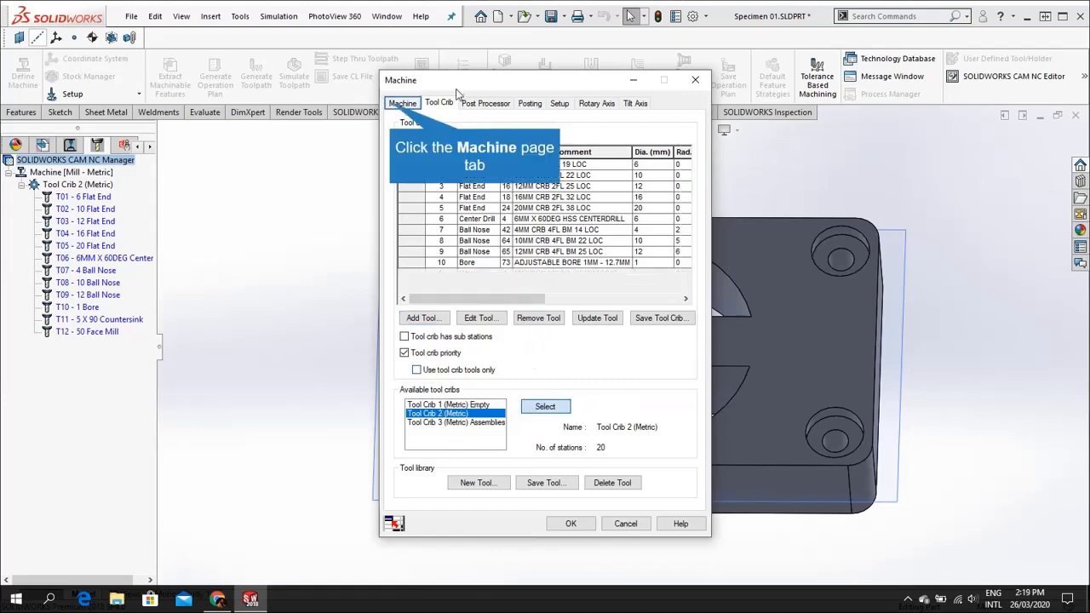
{"action": "left_click", "coordinate": [393, 103]}
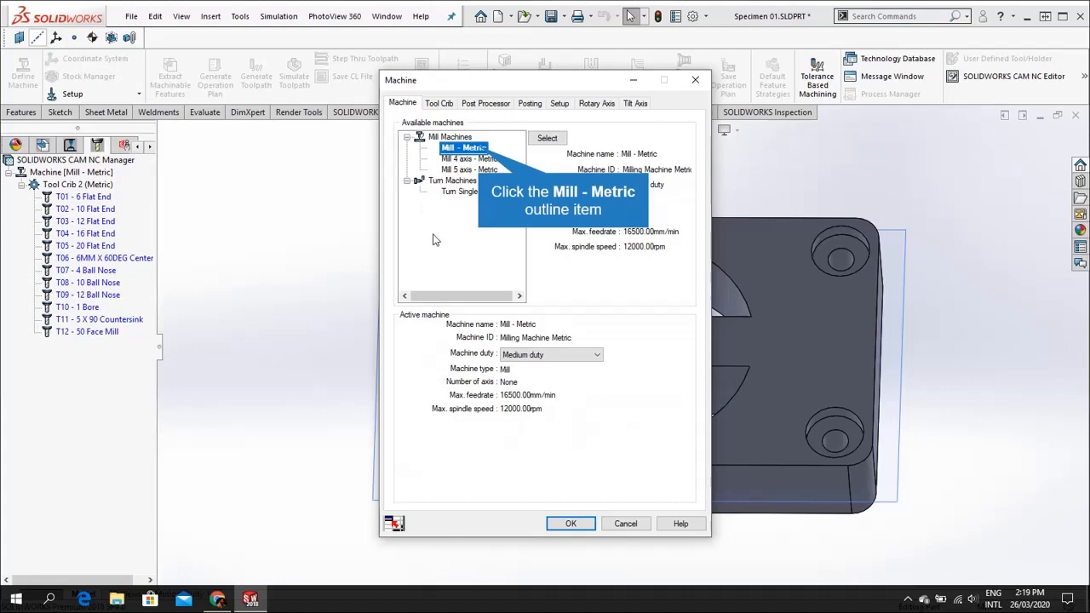
{"action": "left_click", "coordinate": [484, 148]}
{"action": "left_click", "coordinate": [546, 140]}
{"action": "left_click", "coordinate": [450, 104]}
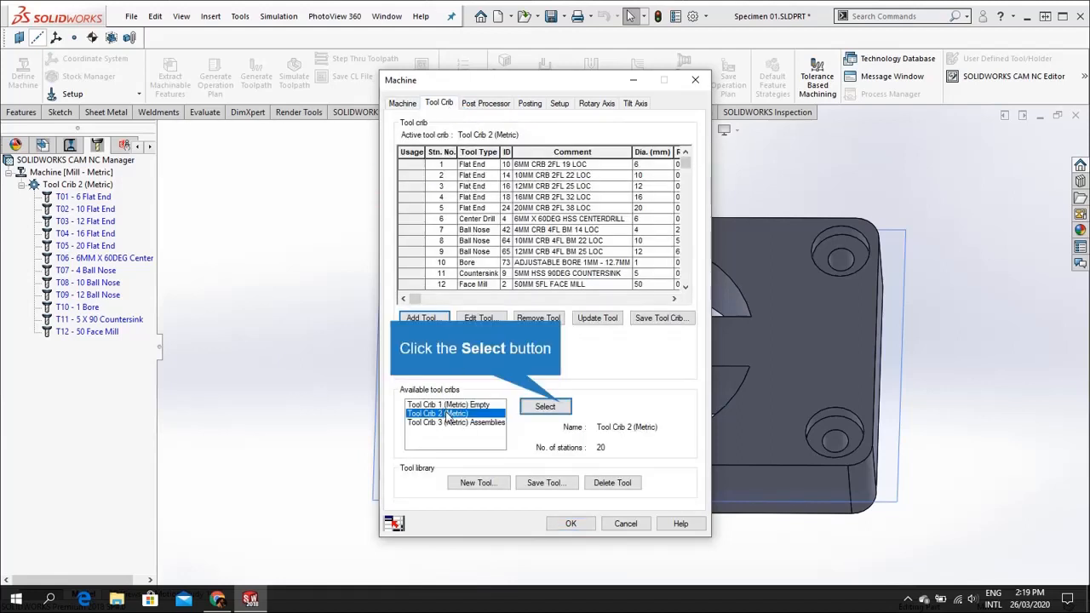
{"action": "left_click", "coordinate": [545, 406]}
- Select MILL\FANUCOM as the machine's post processor
{"action": "left_click", "coordinate": [488, 103]}
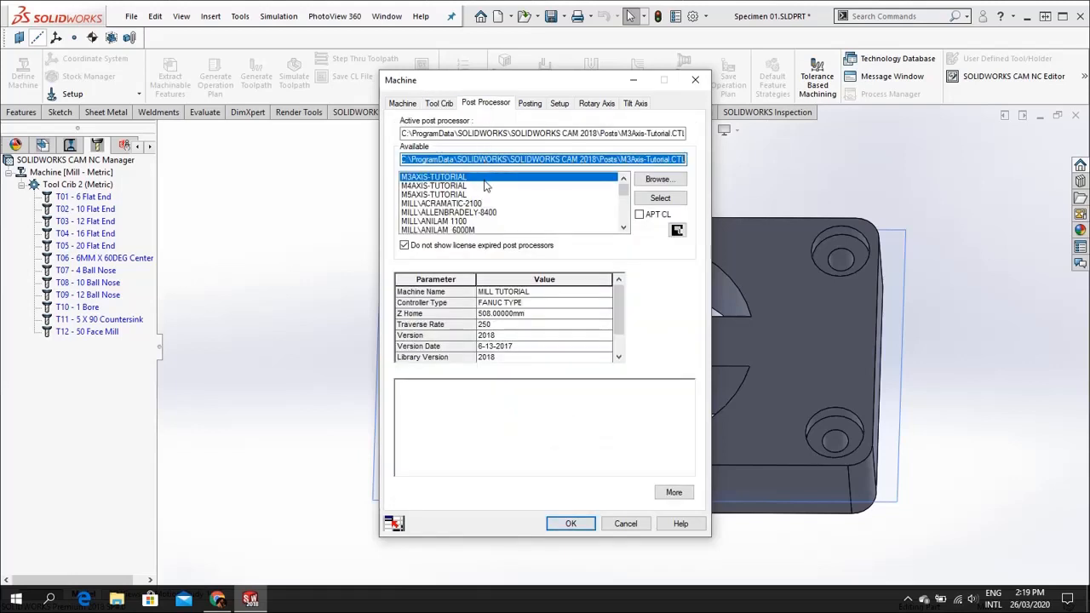
{"action": "scroll", "coordinate": [486, 187], "scroll_direction": "down", "scroll_amount": 8}
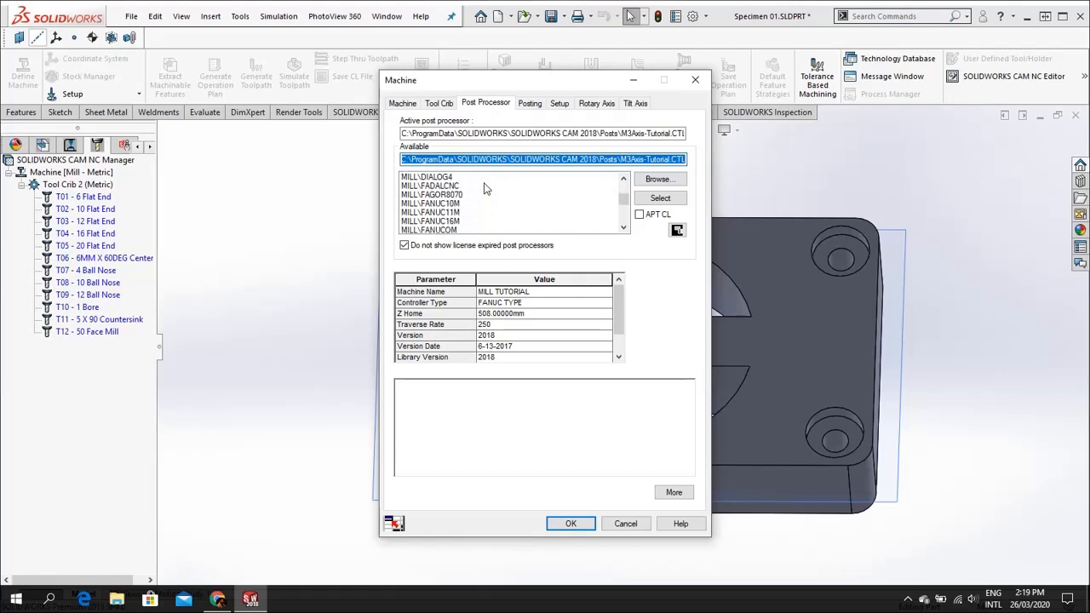
{"action": "left_click", "coordinate": [451, 212]}
{"action": "scroll", "coordinate": [451, 212], "scroll_direction": "down", "scroll_amount": 1}
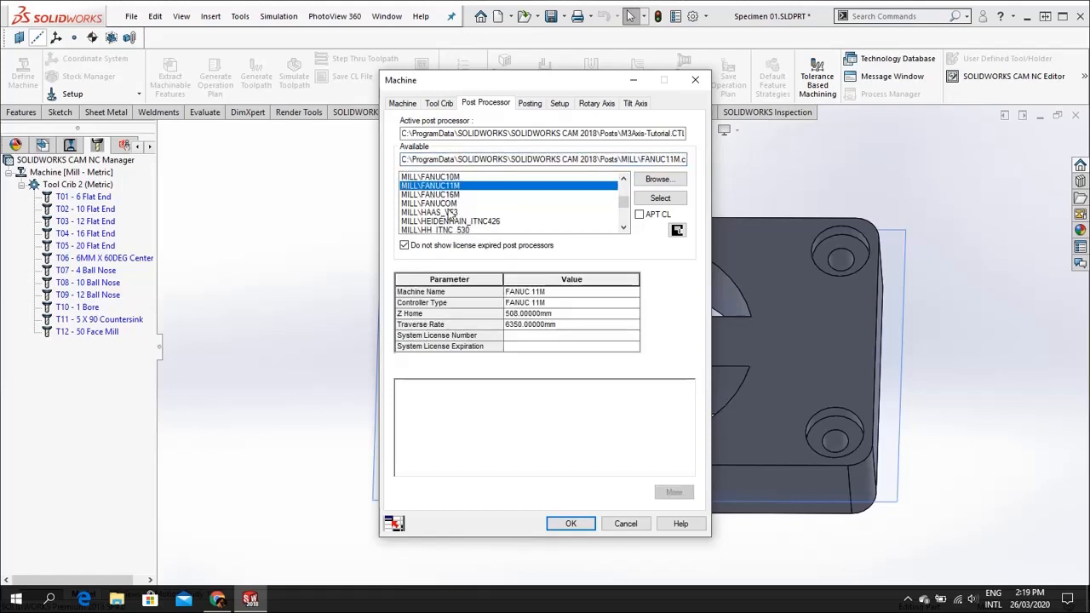
{"action": "left_click", "coordinate": [451, 204]}
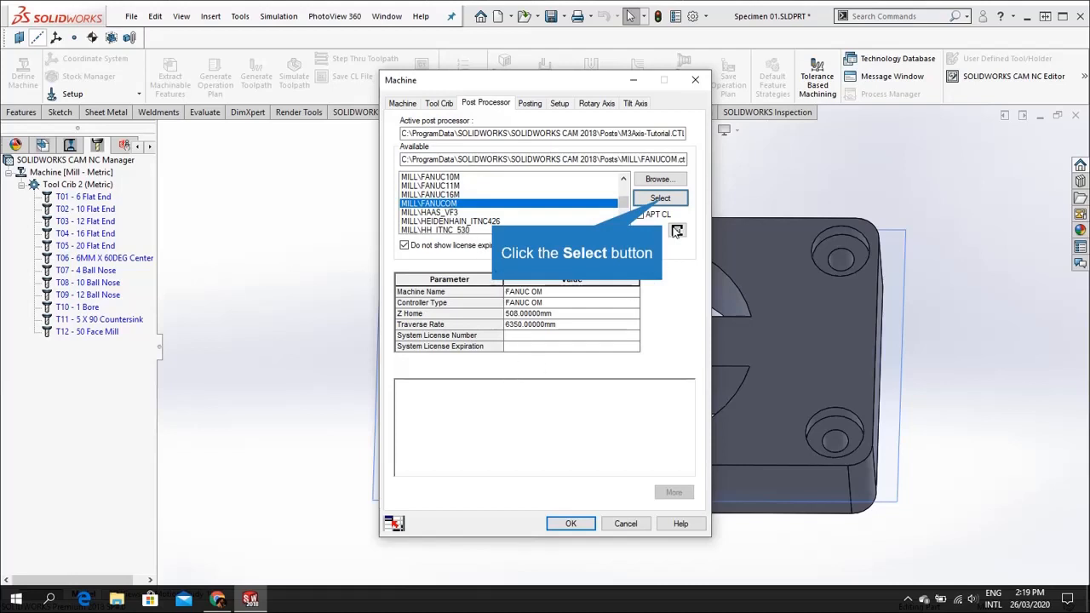
{"action": "left_click", "coordinate": [663, 201]}
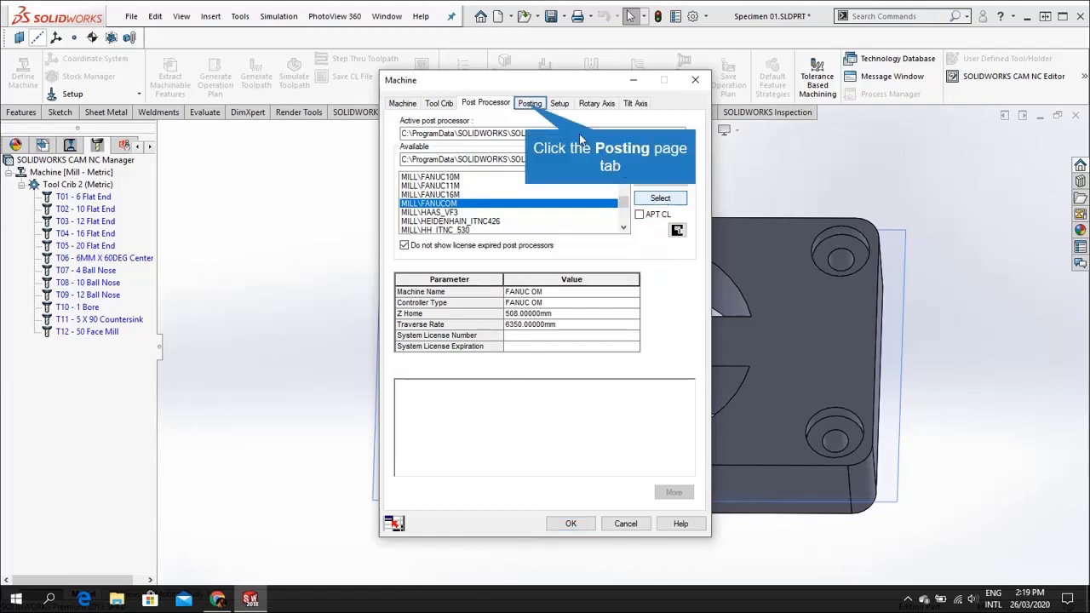
- Review the machine's posting, setup, rotary axis and tilt axis settings, and accept the machine definition
{"action": "left_click", "coordinate": [528, 105]}
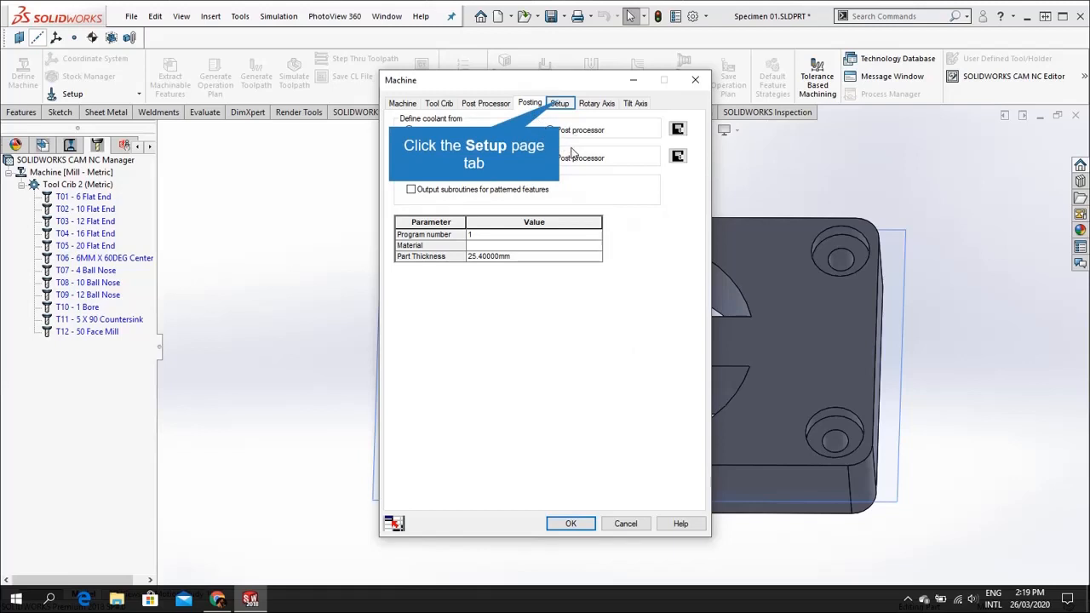
{"action": "left_click", "coordinate": [562, 104]}
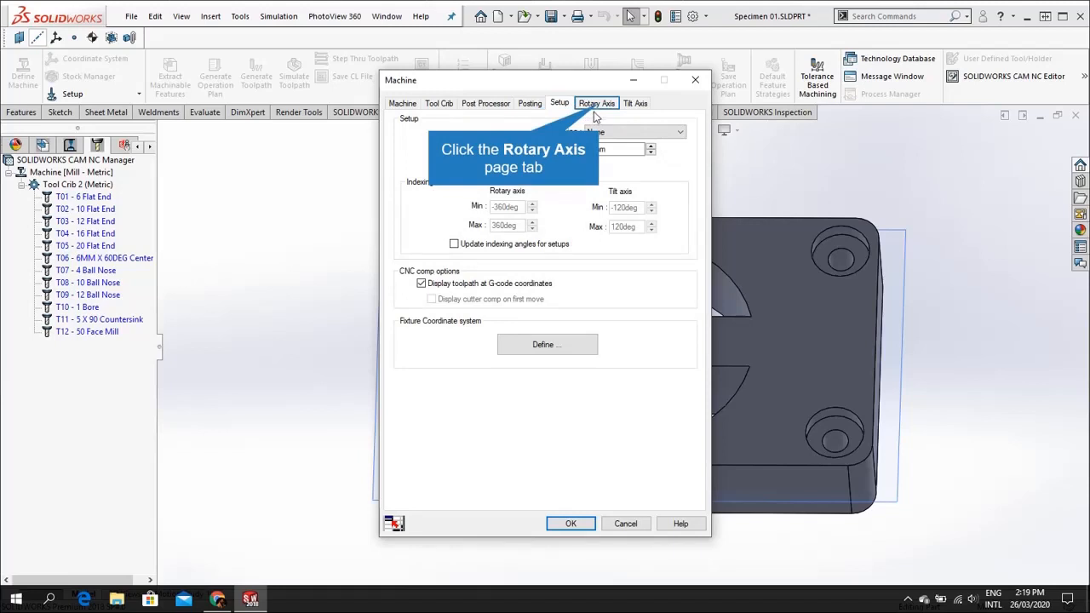
{"action": "left_click", "coordinate": [596, 104]}
{"action": "left_click", "coordinate": [627, 105]}
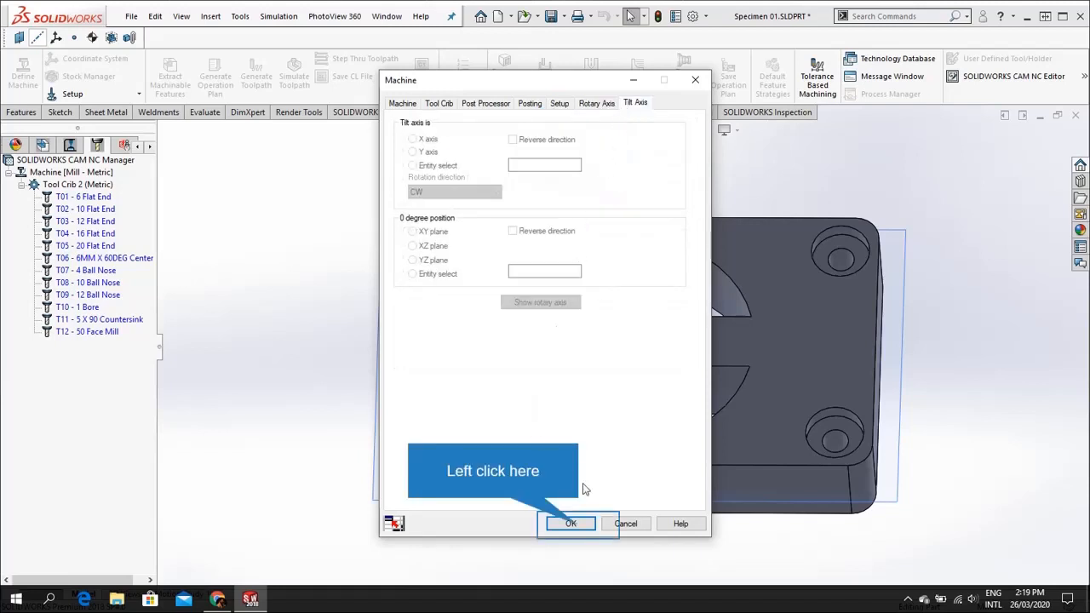
{"action": "left_click", "coordinate": [581, 525]}
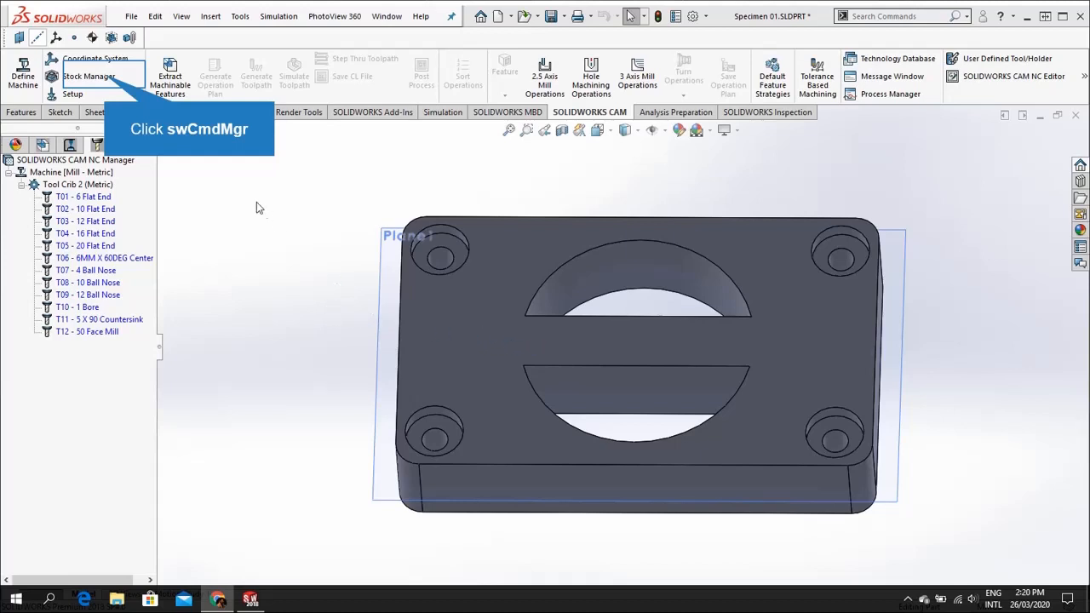
- Start the stock definition, look through the extruded sketch, STL and part file stock types, and choose bounding box stock
{"action": "left_click", "coordinate": [116, 83]}
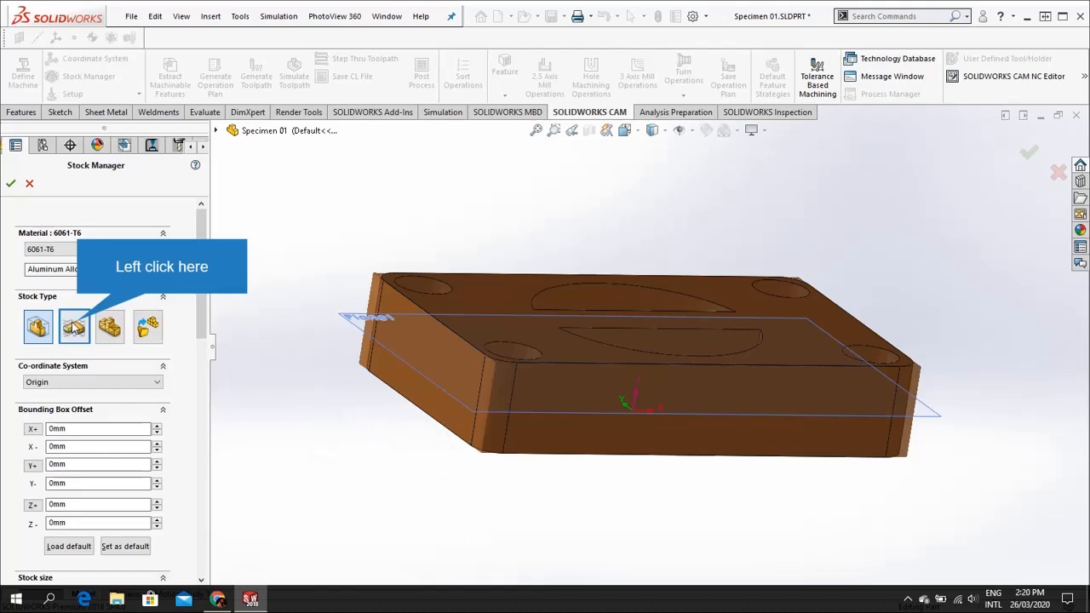
{"action": "left_click", "coordinate": [107, 328]}
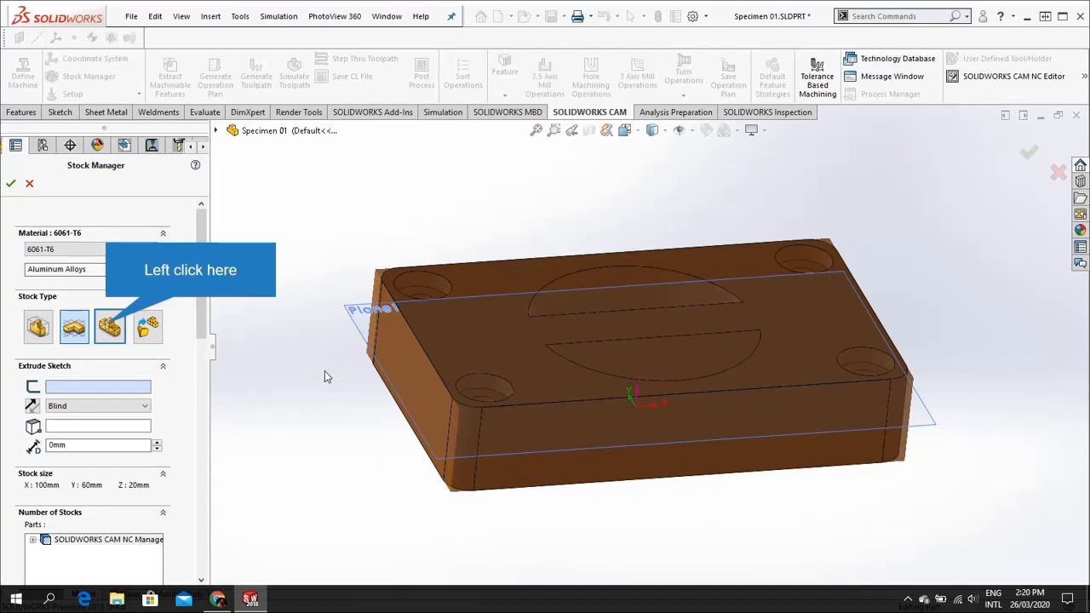
{"action": "left_click", "coordinate": [109, 328]}
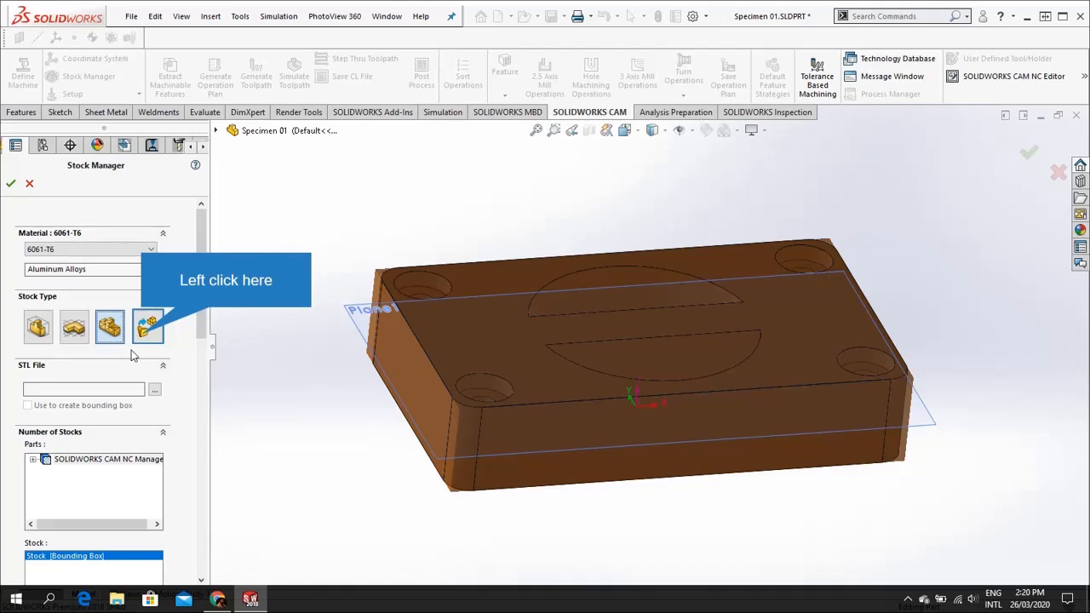
{"action": "left_click", "coordinate": [138, 335]}
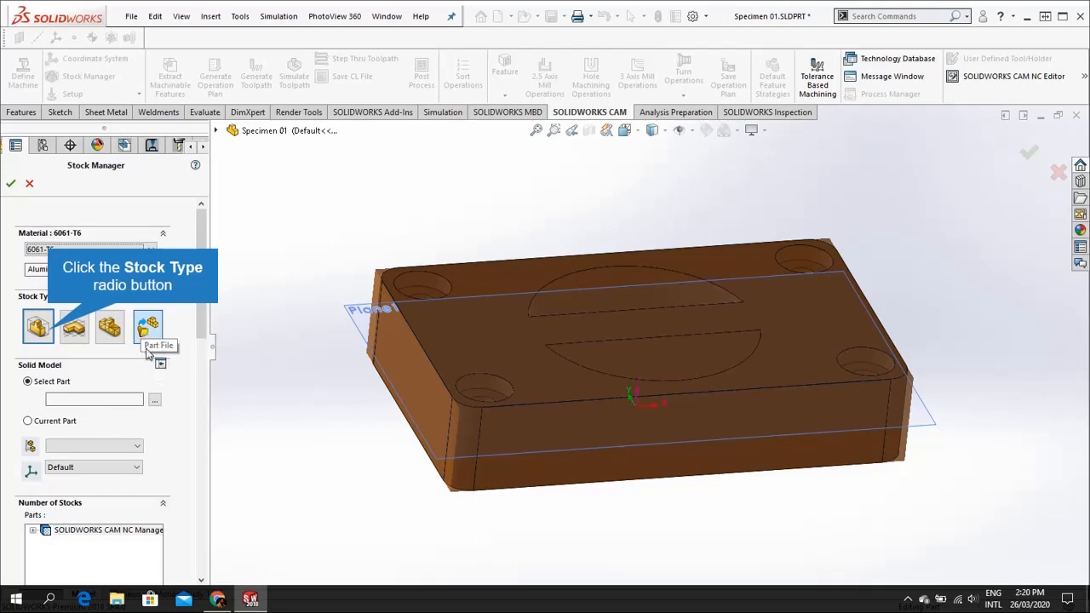
{"action": "left_click", "coordinate": [52, 334]}
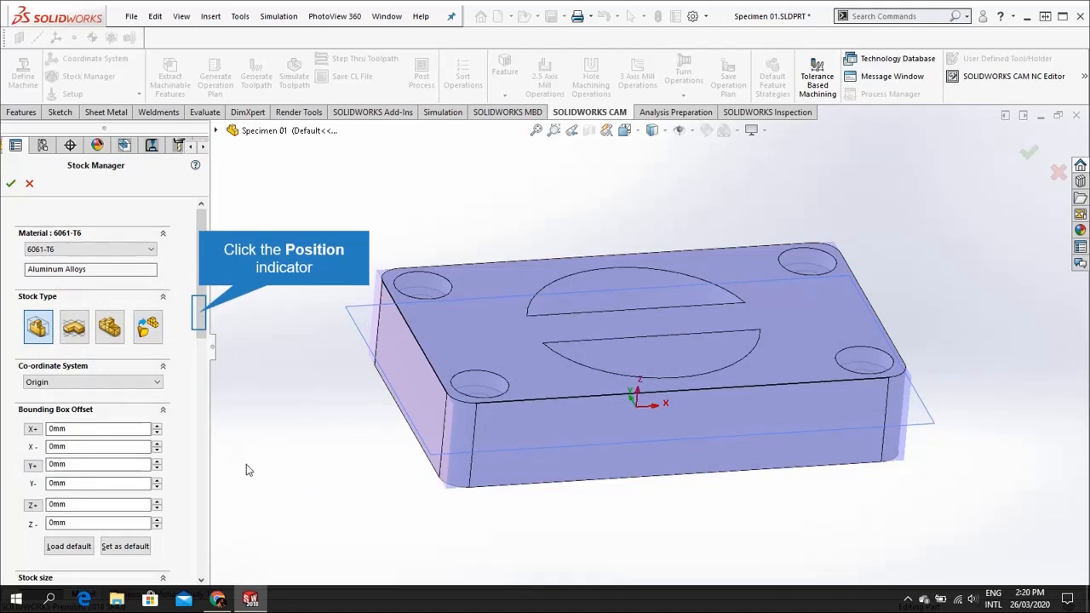
- Load the default bounding box offsets and accept the stock with 6061-T6 as its material
{"action": "left_click_drag", "start_coordinate": [202, 320], "coordinate": [202, 376]}
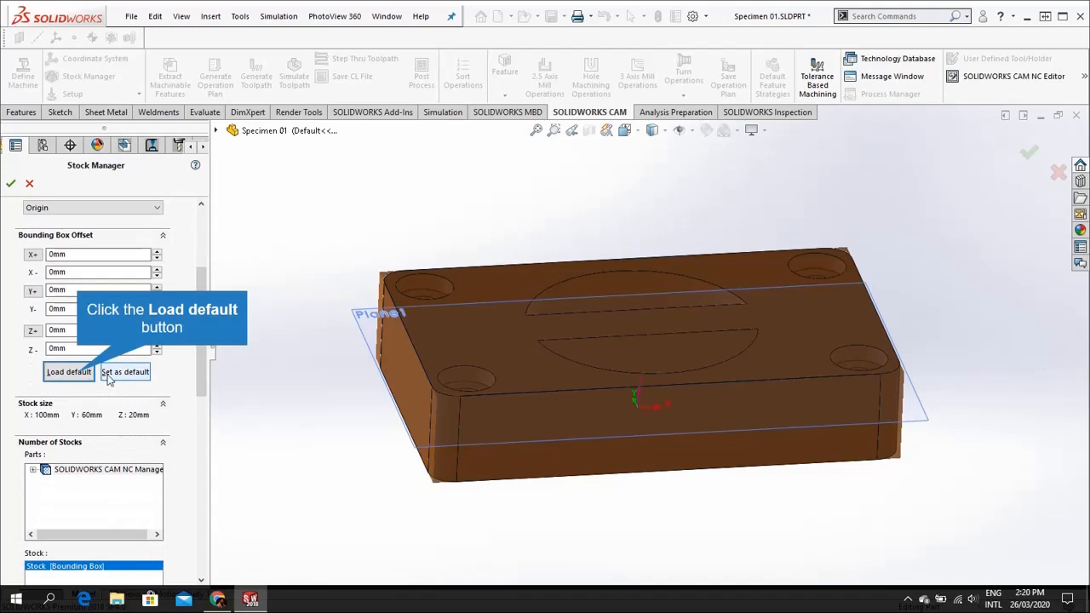
{"action": "left_click", "coordinate": [81, 375]}
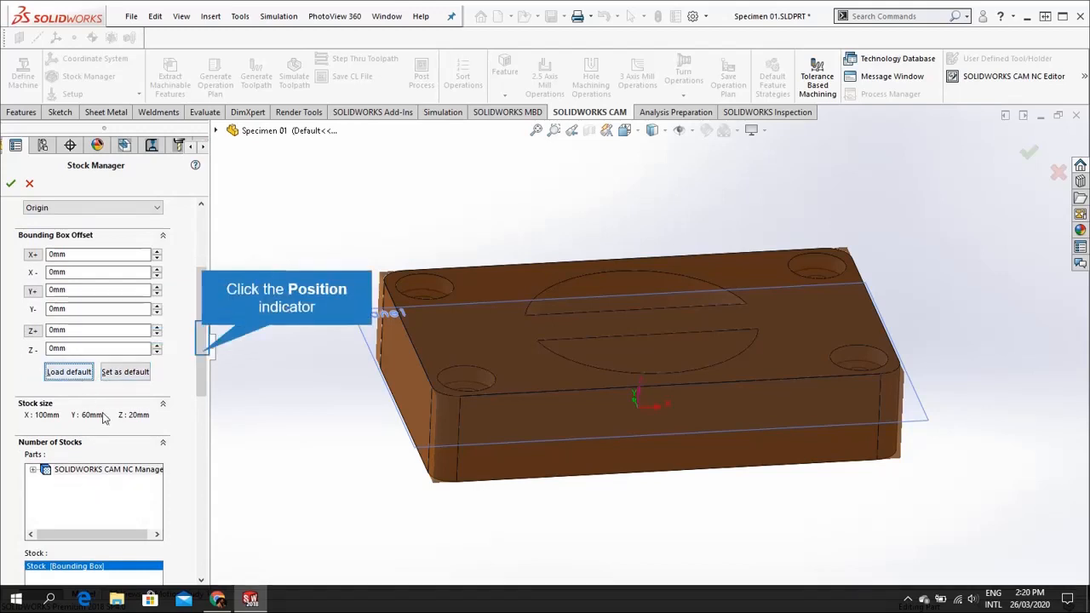
{"action": "left_click", "coordinate": [205, 364]}
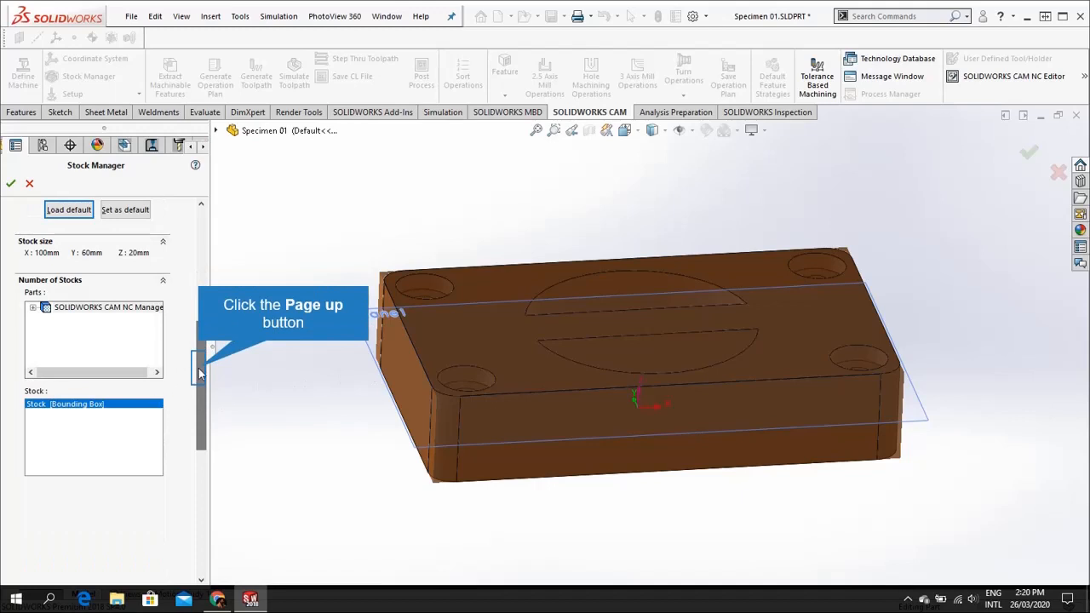
{"action": "left_click", "coordinate": [203, 374]}
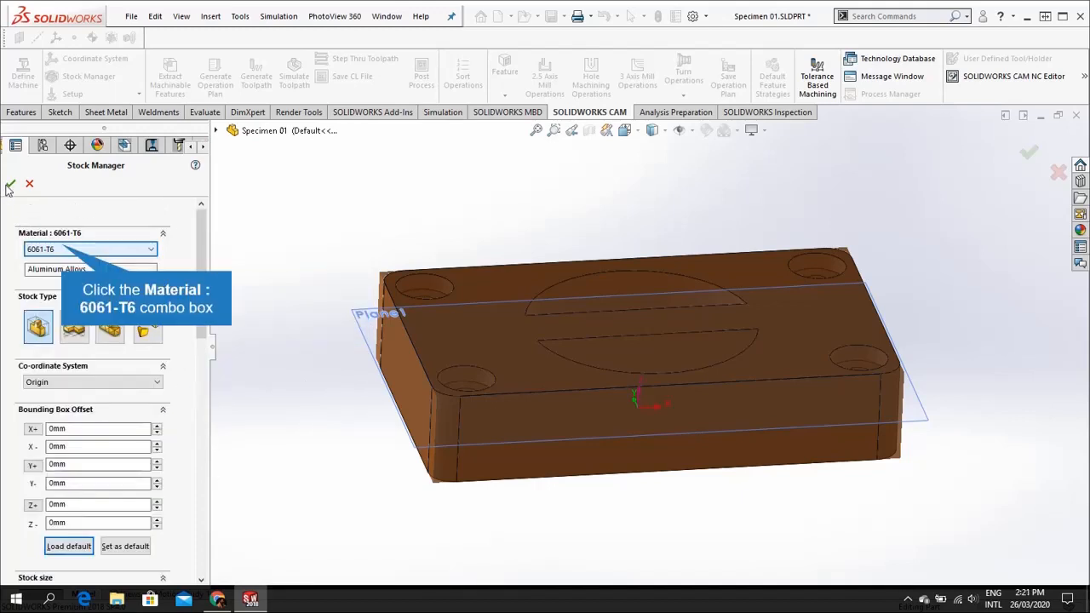
{"action": "left_click", "coordinate": [66, 249]}
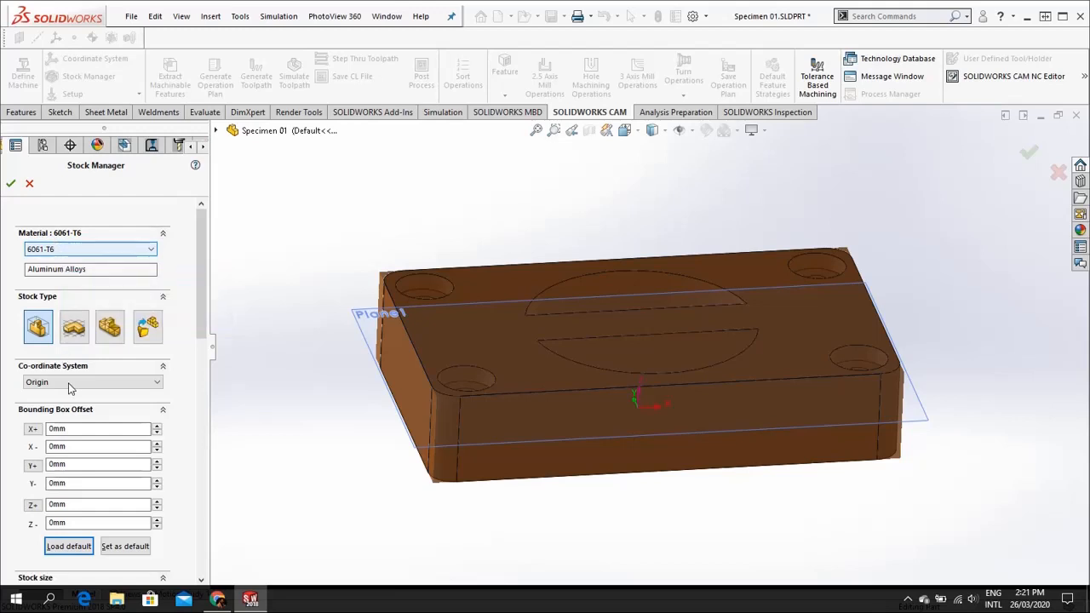
{"action": "left_click", "coordinate": [10, 182]}
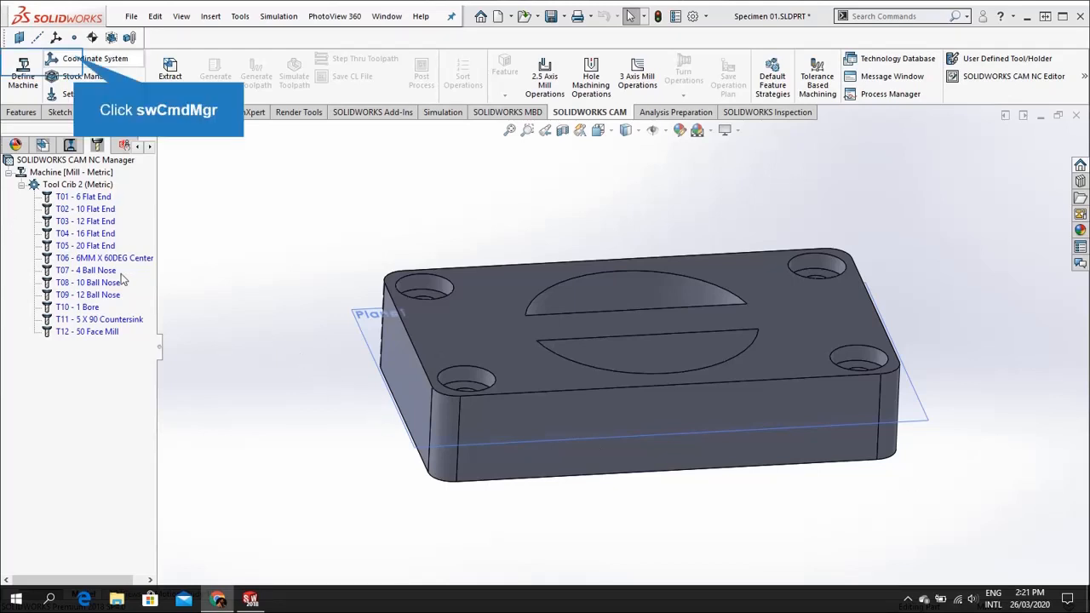
- Start a user-defined fixture coordinate system and set its origin on the top circular edge of the plate's front-left counterbored hole
{"action": "left_click", "coordinate": [79, 60]}
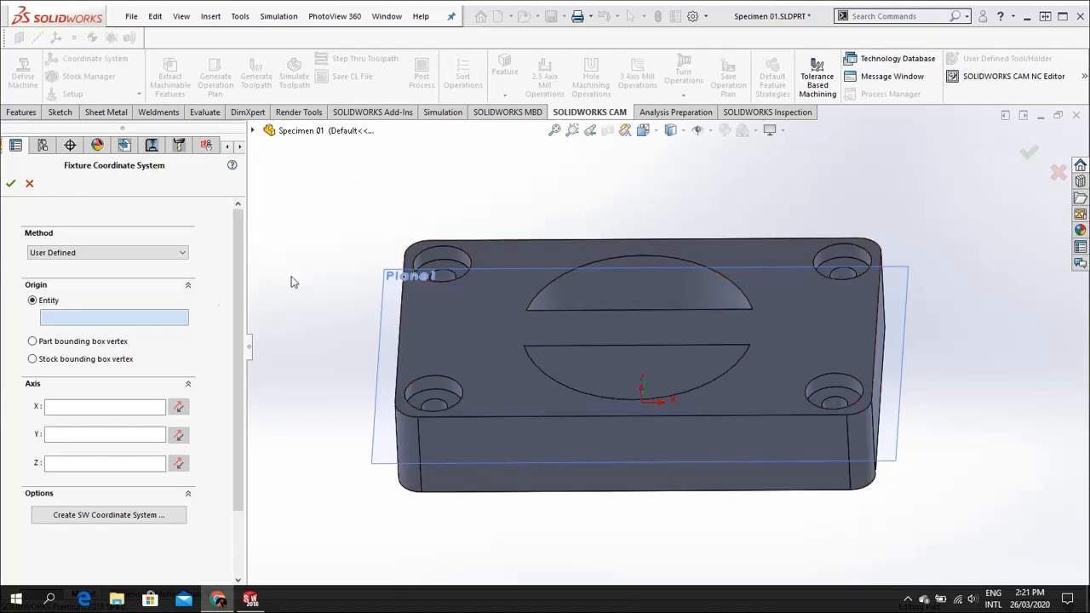
{"action": "scroll", "coordinate": [979, 328], "scroll_direction": "down", "scroll_amount": 1}
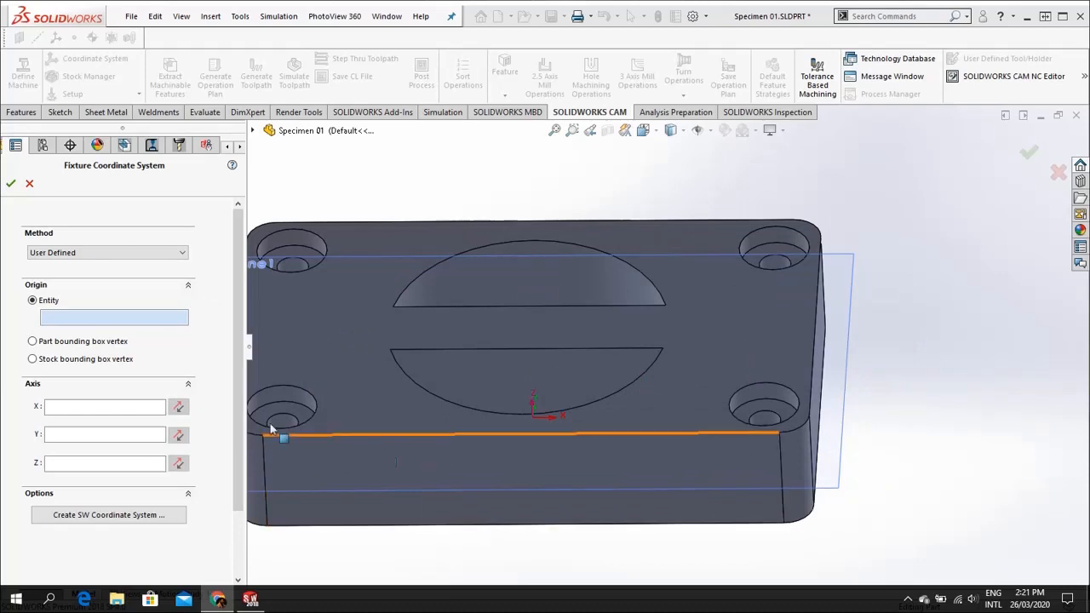
{"action": "scroll", "coordinate": [458, 364], "scroll_direction": "up", "scroll_amount": 3}
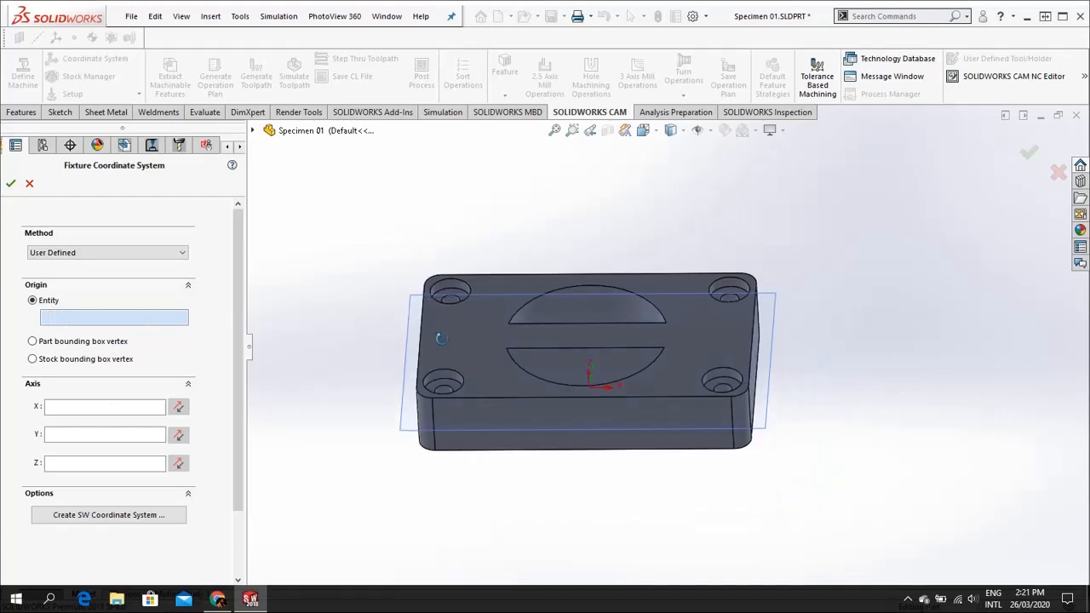
{"action": "middle_click_drag", "start_coordinate": [438, 336], "coordinate": [452, 412]}
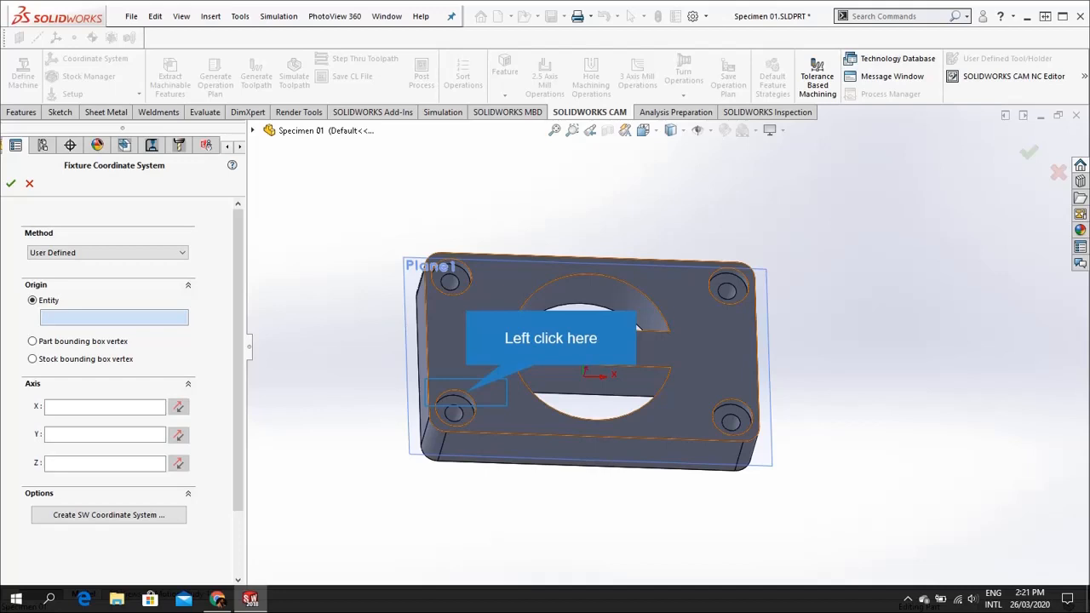
{"action": "left_click", "coordinate": [459, 402]}
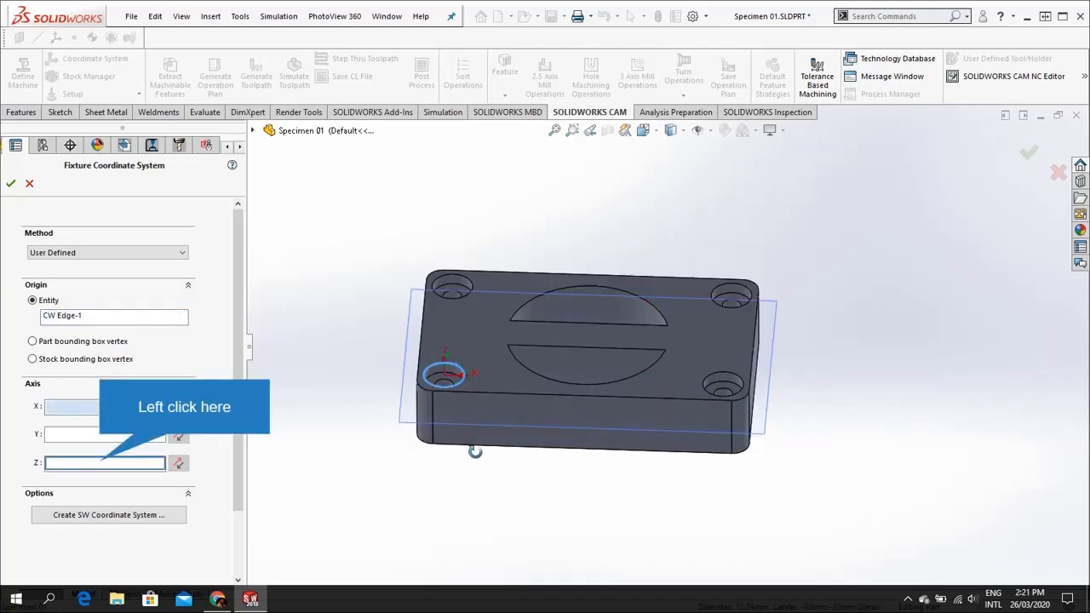
- Align the Z axis with the vertical fillet edge at the plate's front-left corner, reverse its direction, and accept the coordinate system
{"action": "left_click", "coordinate": [103, 463]}
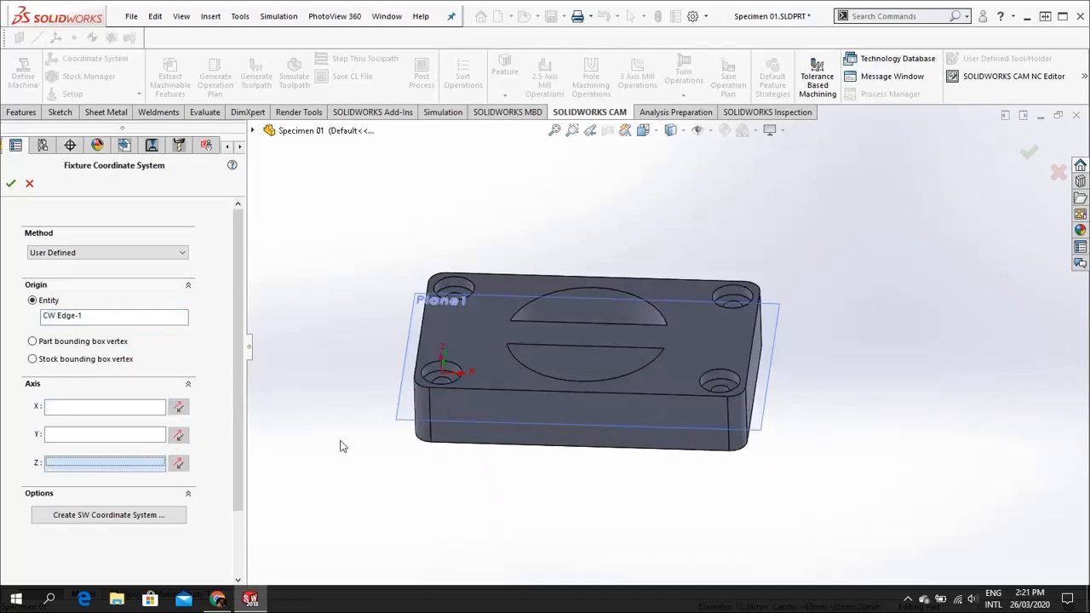
{"action": "scroll", "coordinate": [482, 378], "scroll_direction": "down", "scroll_amount": 3}
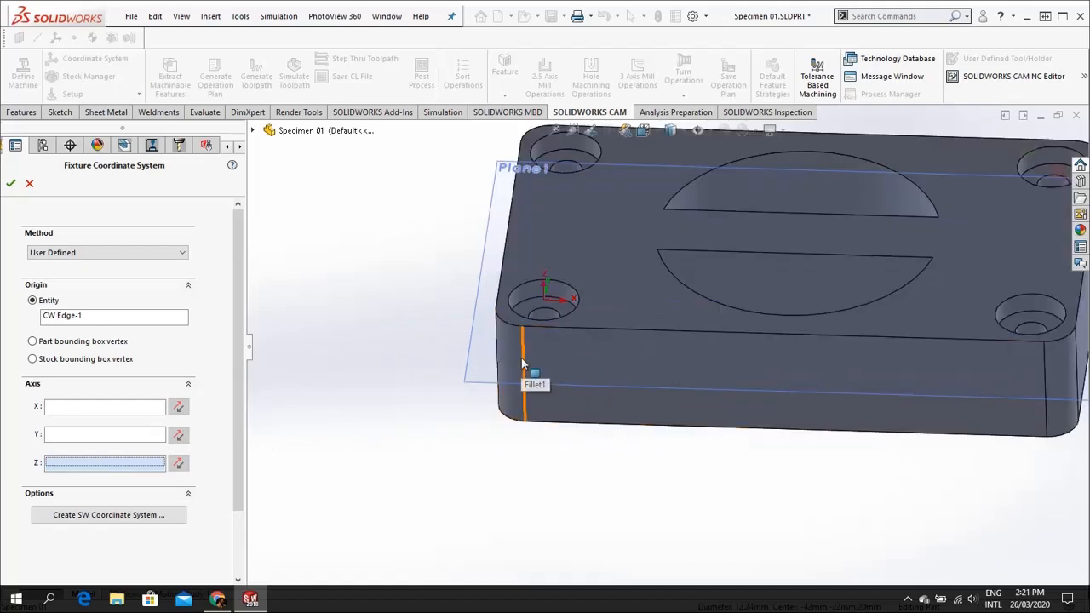
{"action": "left_click", "coordinate": [521, 364]}
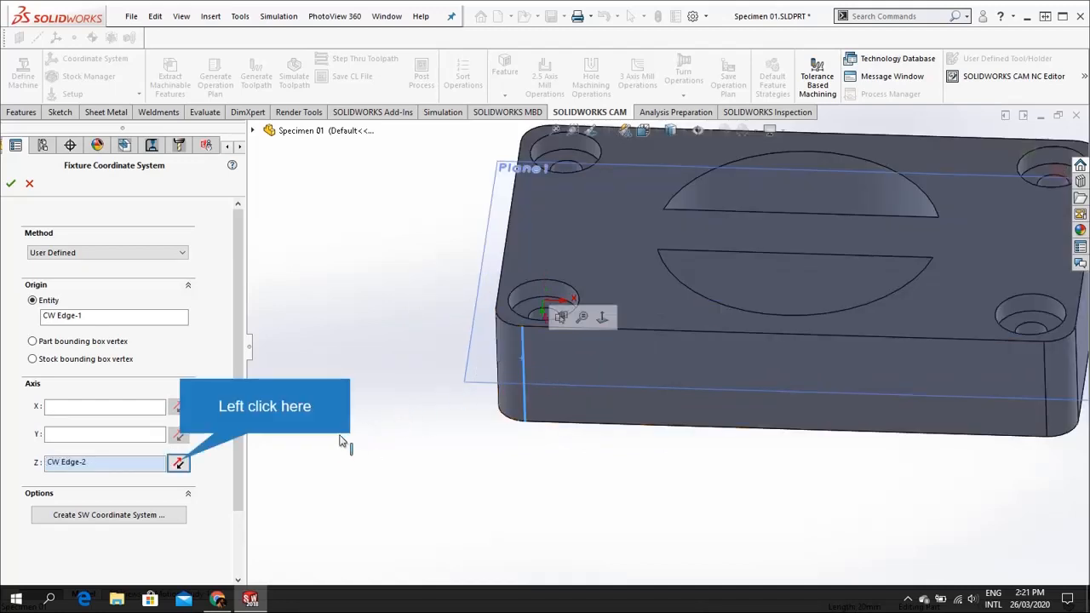
{"action": "left_click", "coordinate": [178, 463]}
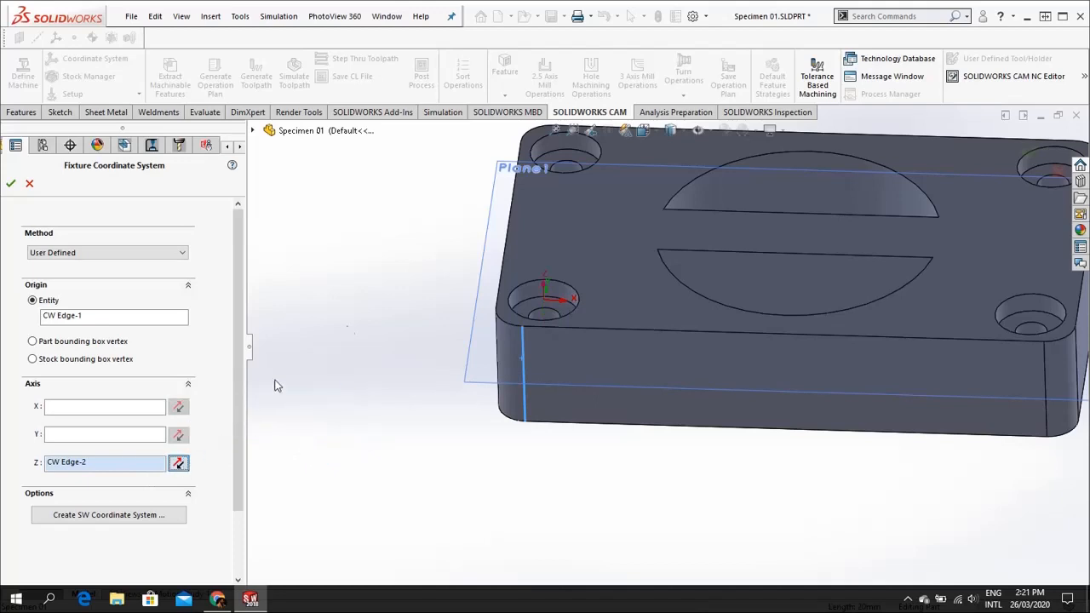
{"action": "middle_click_drag", "start_coordinate": [559, 285], "coordinate": [375, 249]}
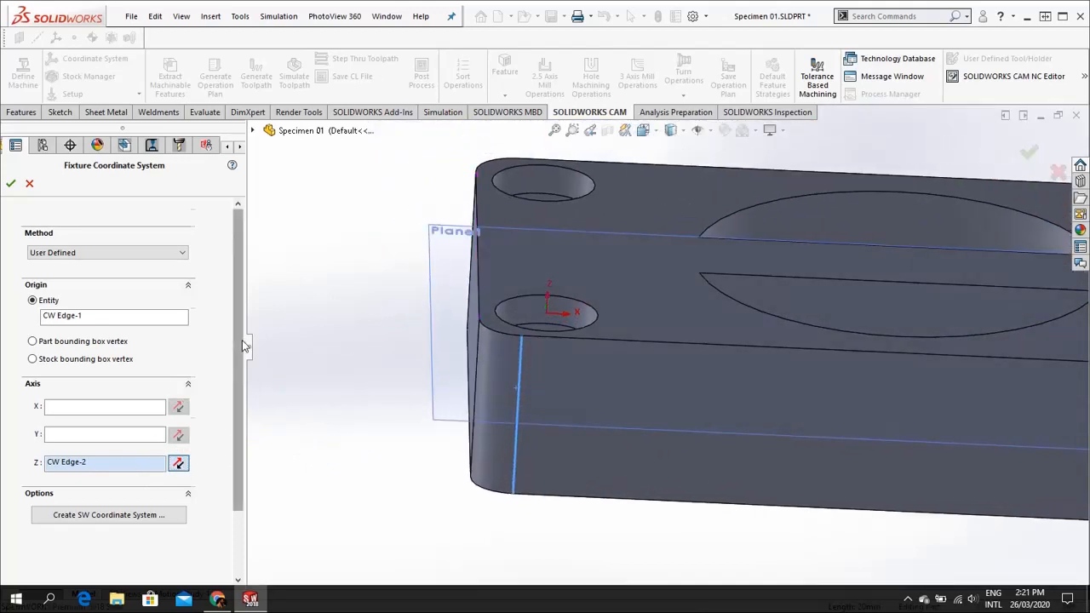
{"action": "left_click_drag", "start_coordinate": [242, 339], "coordinate": [243, 393]}
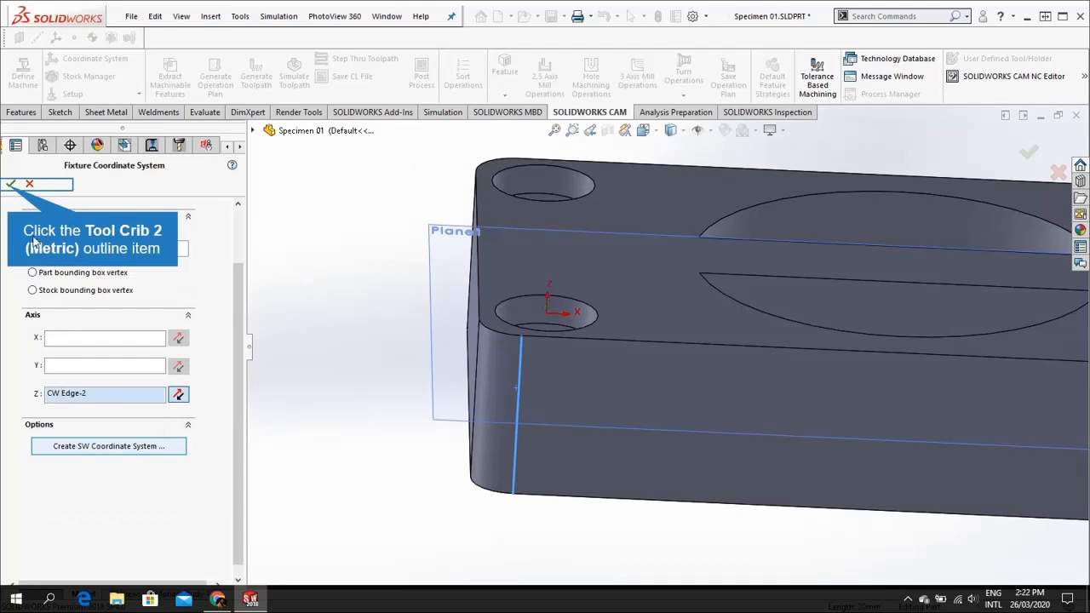
{"action": "left_click", "coordinate": [11, 184]}
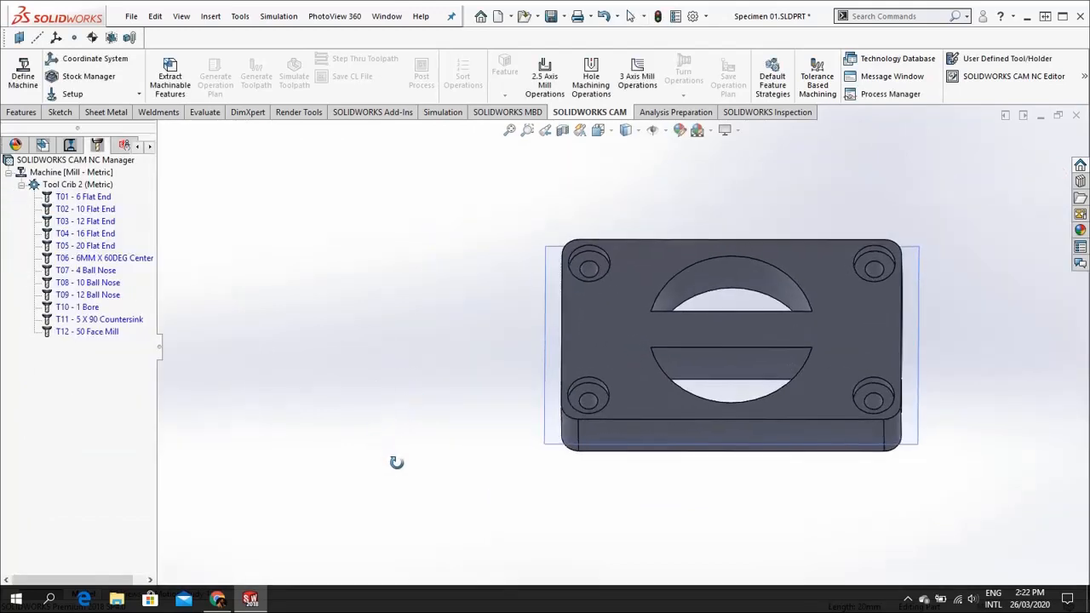
- Create a SOLIDWORKS coordinate system named Fixture Coordinate System from this definition, assign it as the fixture coordinate system, and accept
{"action": "middle_click_drag", "start_coordinate": [444, 316], "coordinate": [409, 307]}
{"action": "scroll", "coordinate": [408, 306], "scroll_direction": "up", "scroll_amount": 1}
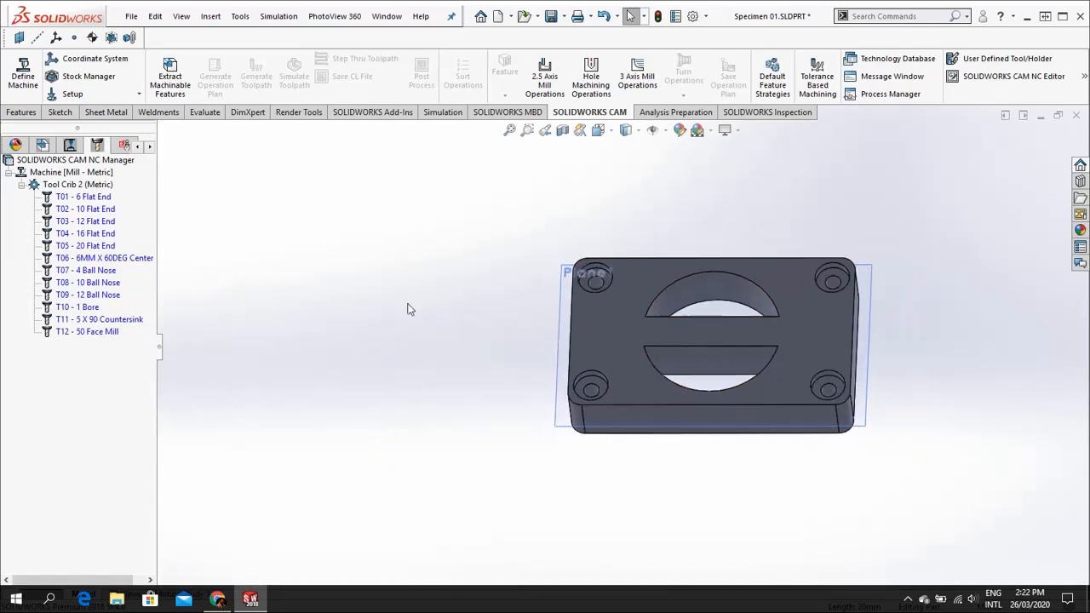
{"action": "left_click", "coordinate": [85, 57]}
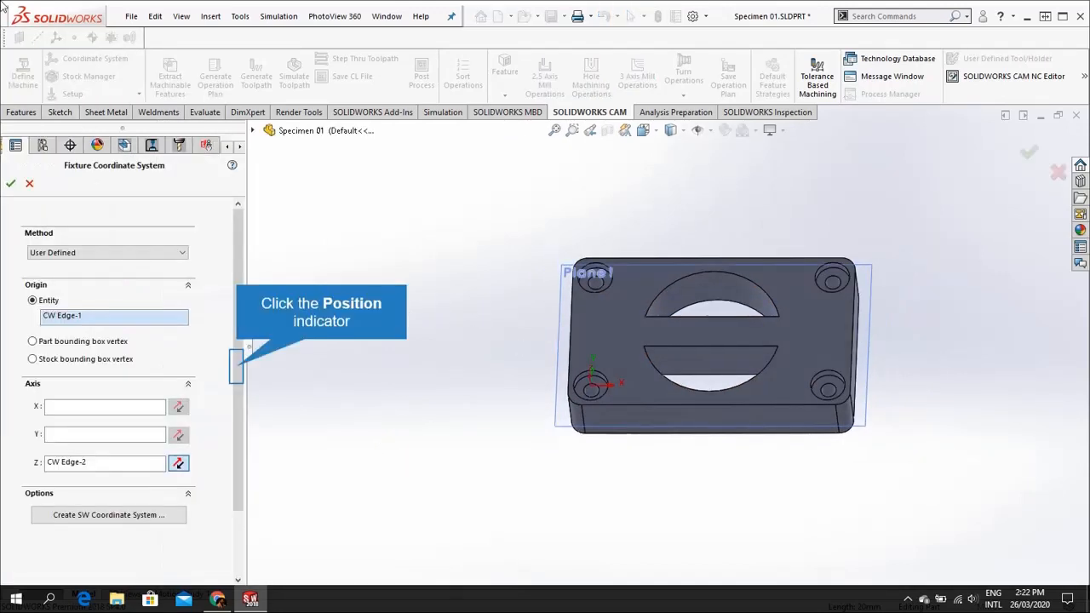
{"action": "left_click", "coordinate": [237, 368]}
{"action": "left_click", "coordinate": [154, 449]}
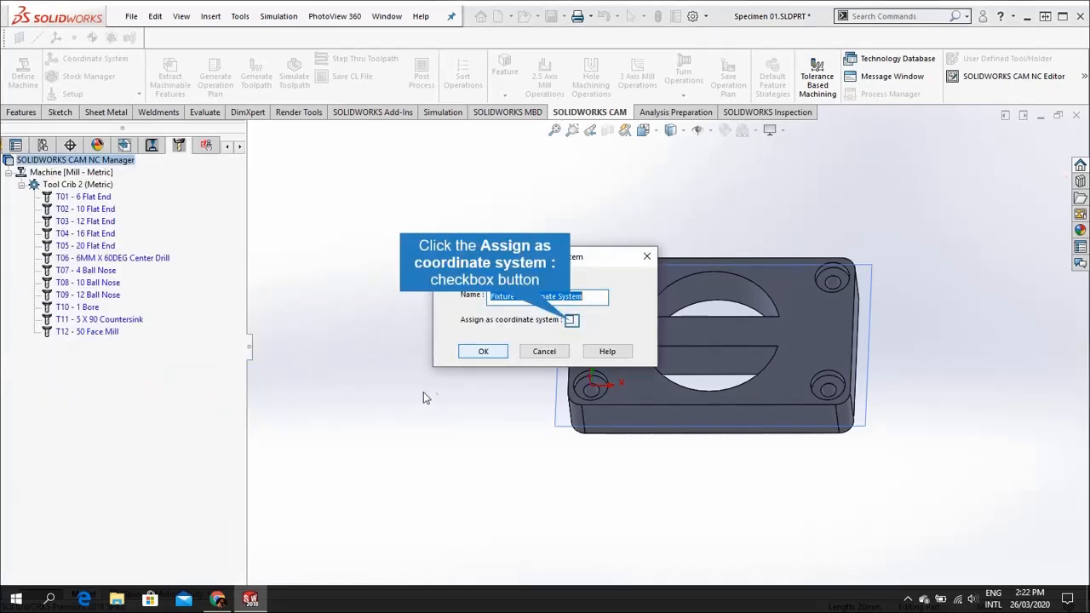
{"action": "left_click", "coordinate": [569, 323]}
{"action": "left_click", "coordinate": [479, 351]}
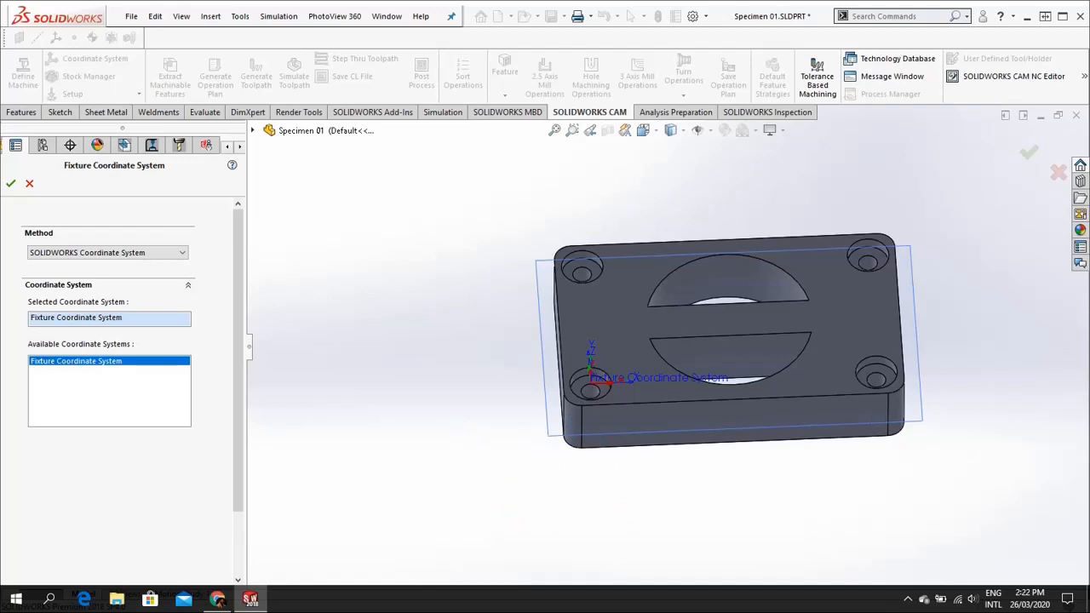
{"action": "middle_click_drag", "start_coordinate": [954, 341], "coordinate": [911, 340]}
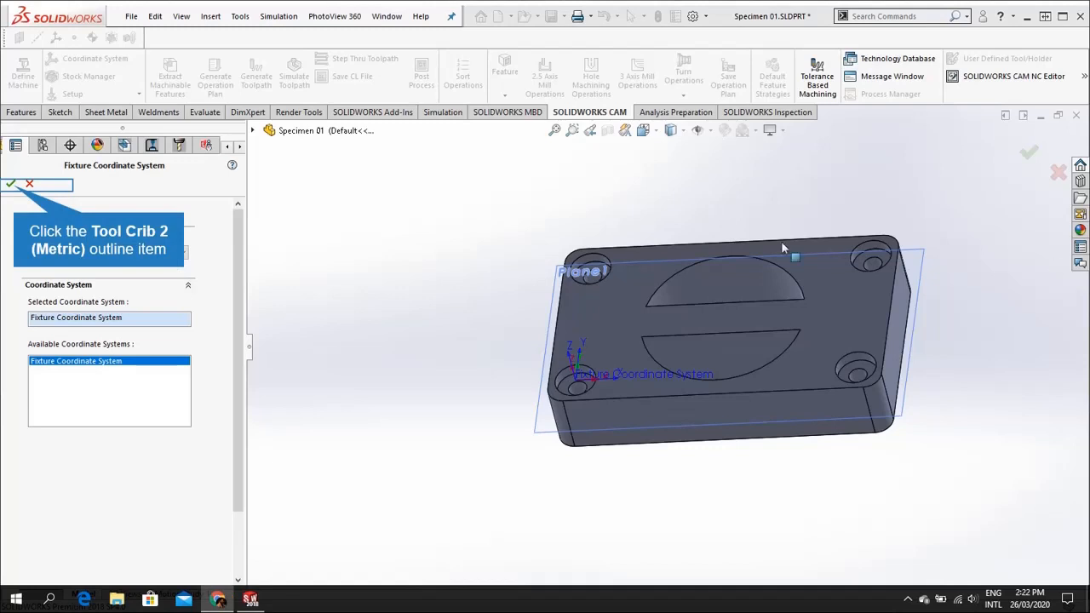
{"action": "left_click", "coordinate": [13, 187]}
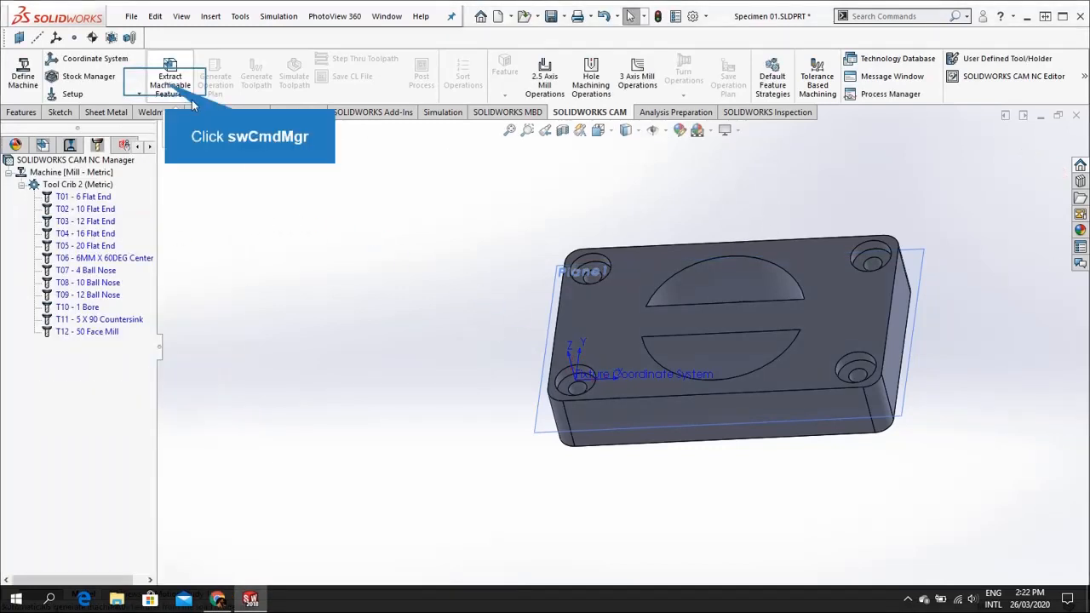
- Extract the part's machinable features and inspect the pocket and counterbore hole group features on the model
{"action": "left_click", "coordinate": [169, 83]}
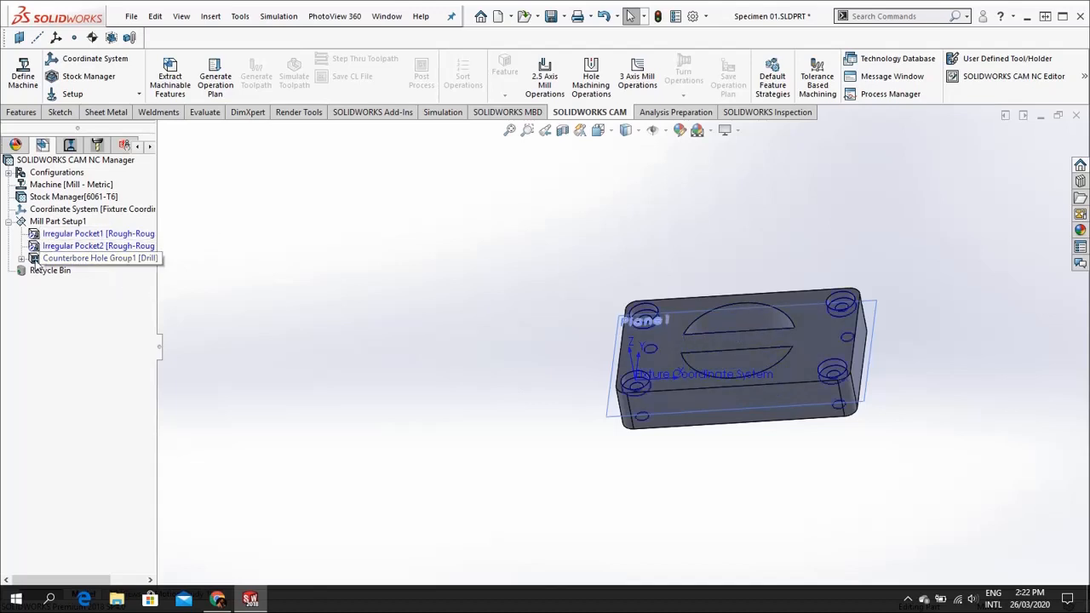
{"action": "left_click", "coordinate": [22, 259]}
{"action": "left_click", "coordinate": [21, 259]}
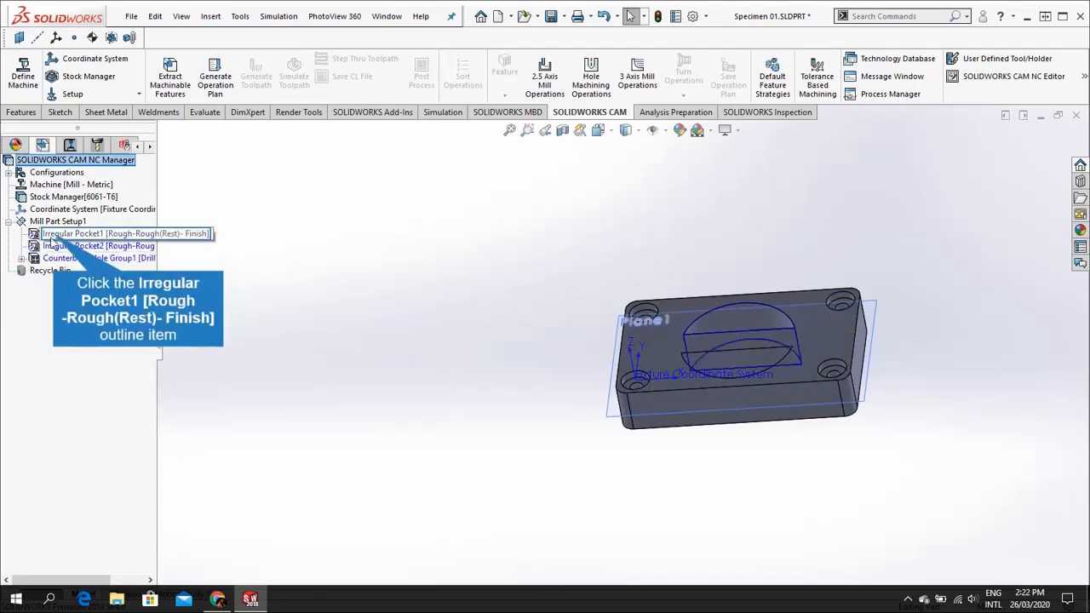
{"action": "left_click", "coordinate": [51, 238]}
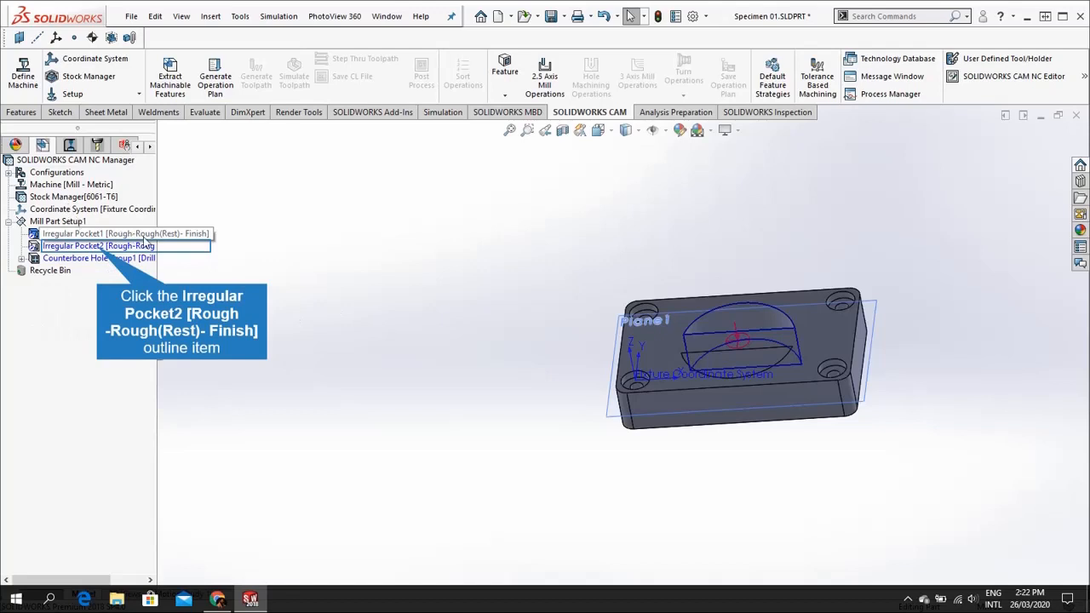
{"action": "left_click", "coordinate": [99, 247], "text": "ctrl"}
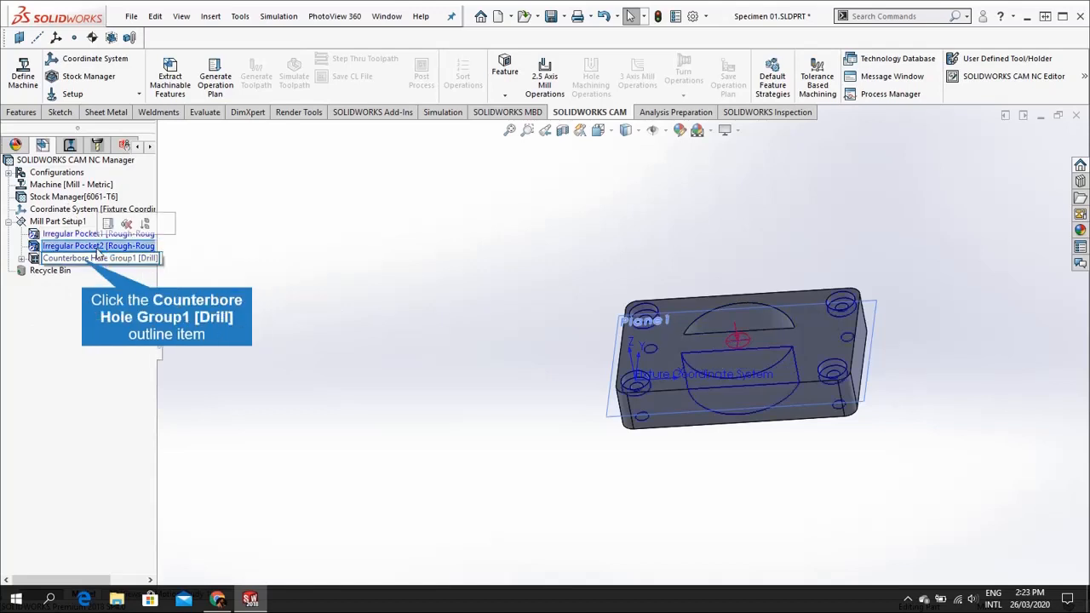
{"action": "left_click", "coordinate": [90, 259], "text": "ctrl"}
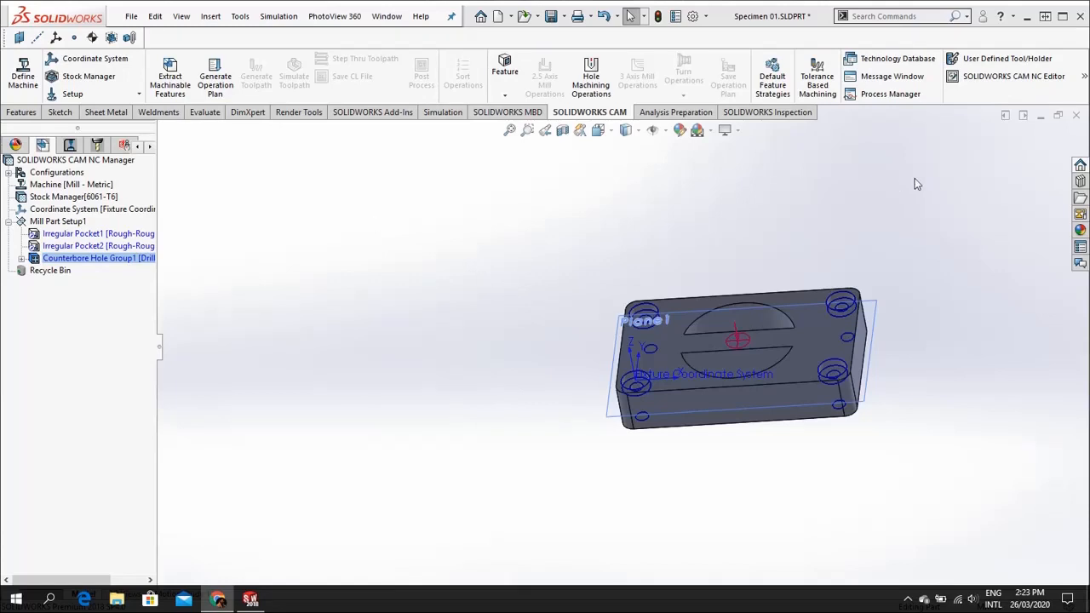
- Enable Face and Part perimeter as extractable feature types in the CAM mill feature options
{"action": "left_click", "coordinate": [1084, 78]}
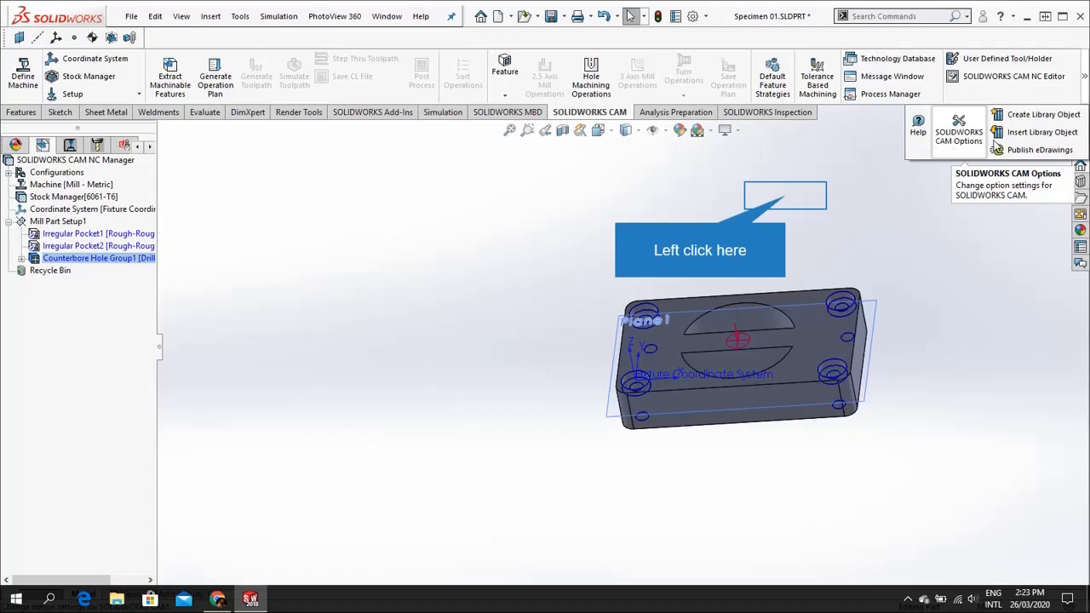
{"action": "left_click", "coordinate": [778, 203]}
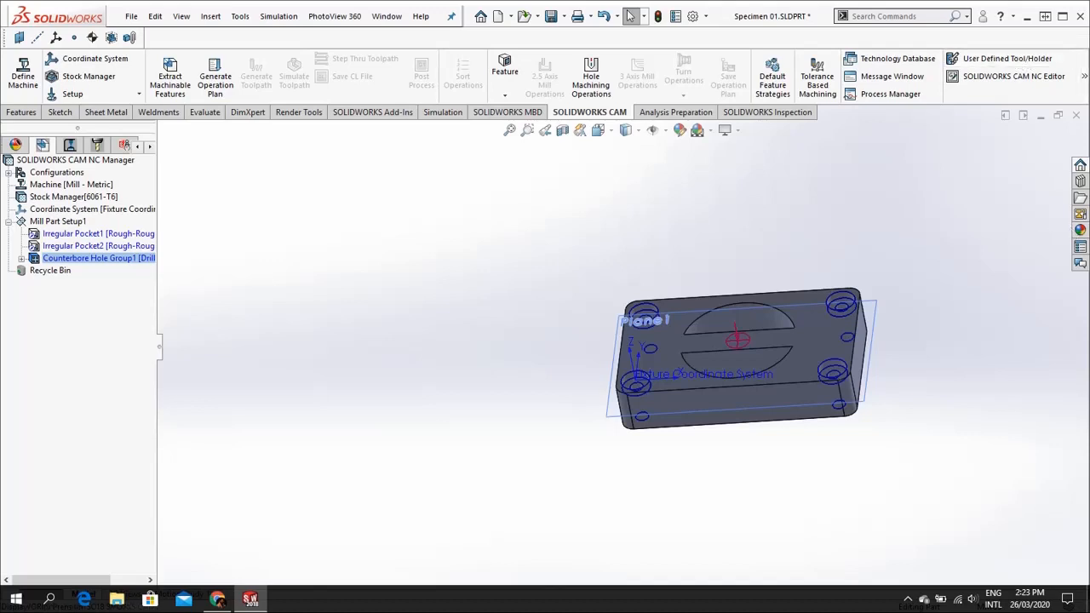
{"action": "left_click", "coordinate": [967, 137]}
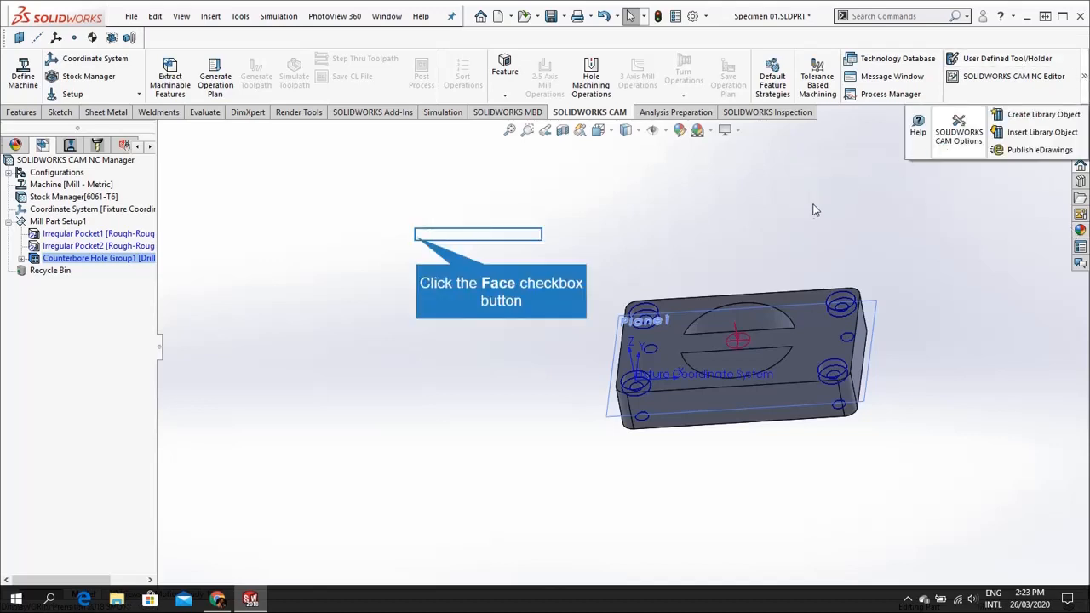
{"action": "left_click", "coordinate": [419, 234]}
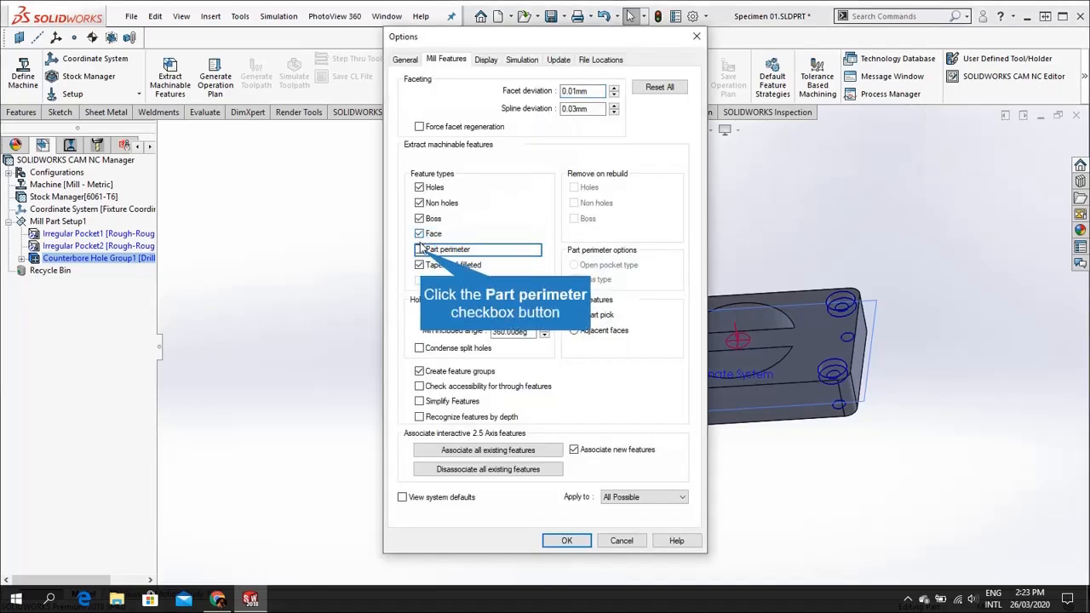
{"action": "left_click", "coordinate": [419, 248]}
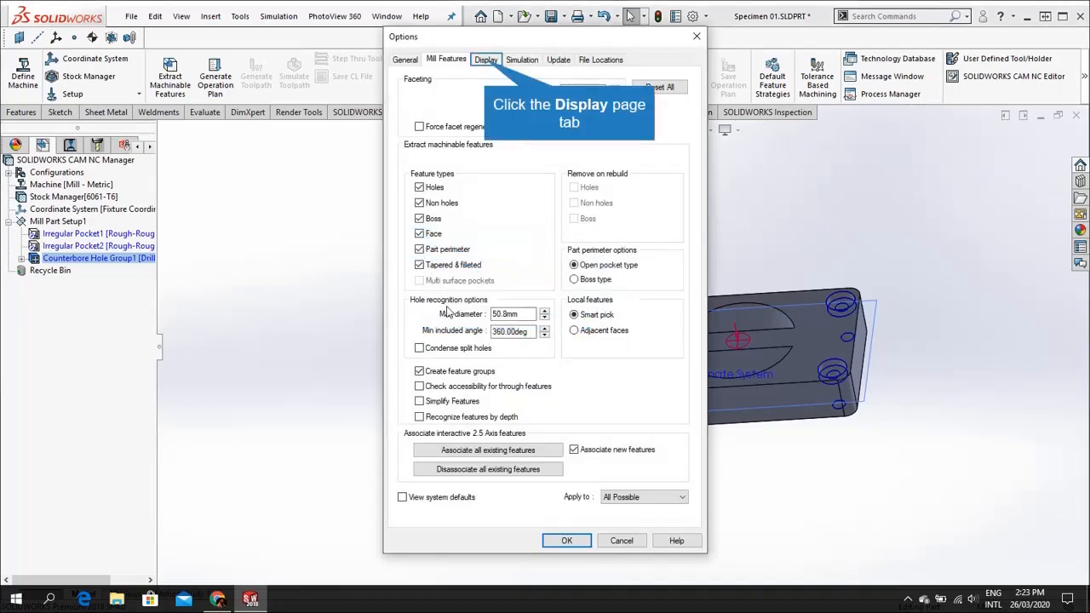
- Look through the display, simulation, update, file location and general CAM options, return to the mill feature settings, and accept them
{"action": "left_click", "coordinate": [484, 63]}
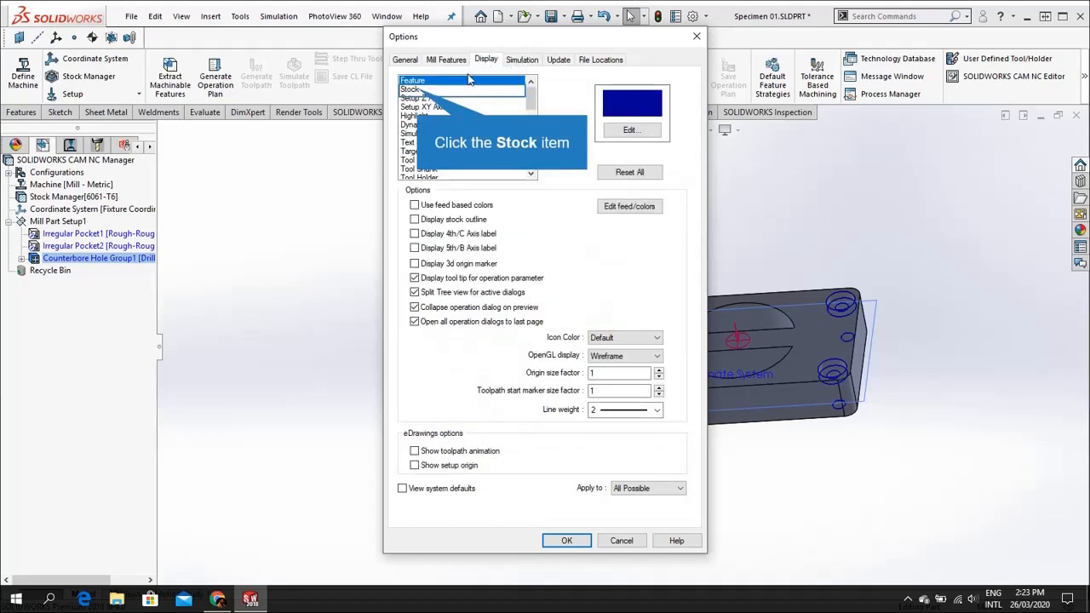
{"action": "left_click", "coordinate": [419, 89]}
{"action": "left_click", "coordinate": [535, 65]}
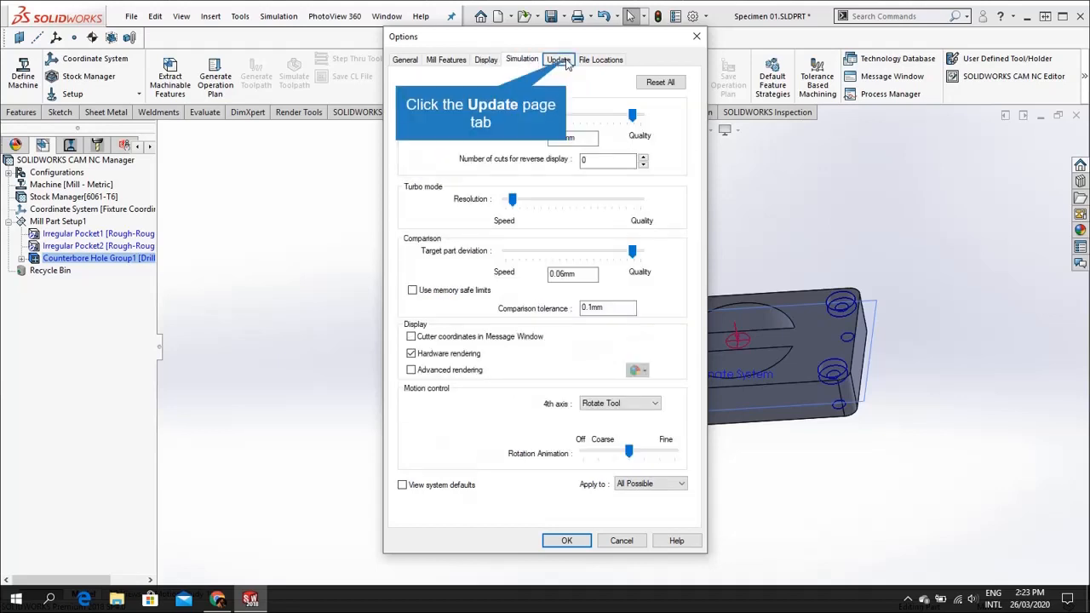
{"action": "left_click", "coordinate": [562, 62]}
{"action": "left_click", "coordinate": [594, 61]}
{"action": "left_click", "coordinate": [405, 63]}
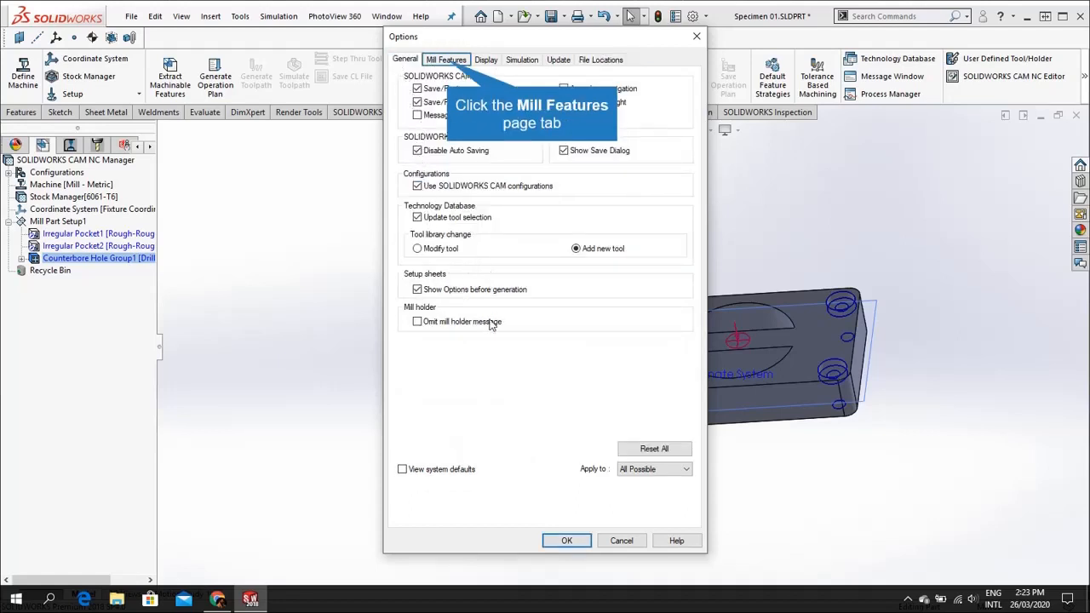
{"action": "left_click", "coordinate": [449, 62]}
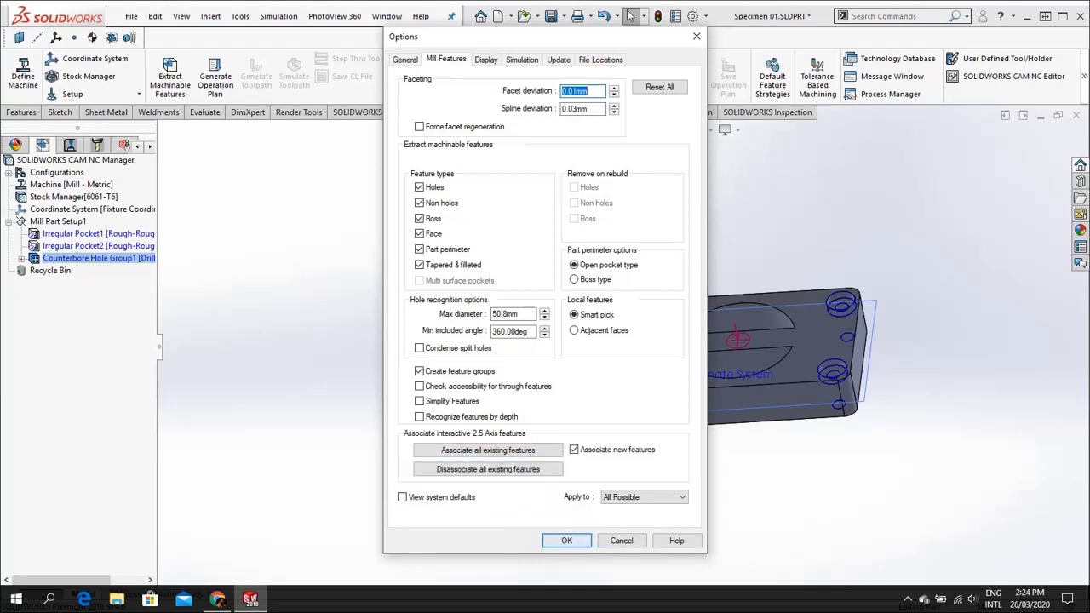
{"action": "key", "text": "Return"}
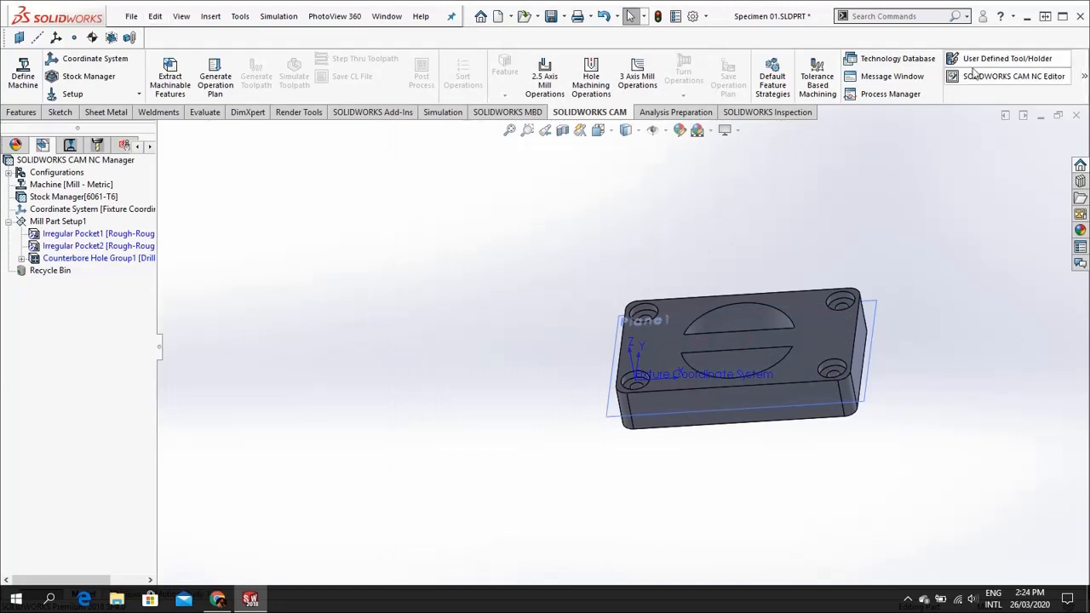
- Reopen the CAM options, review the mill feature types and hole recognition settings beside the model, and accept them
{"action": "left_click", "coordinate": [947, 128]}
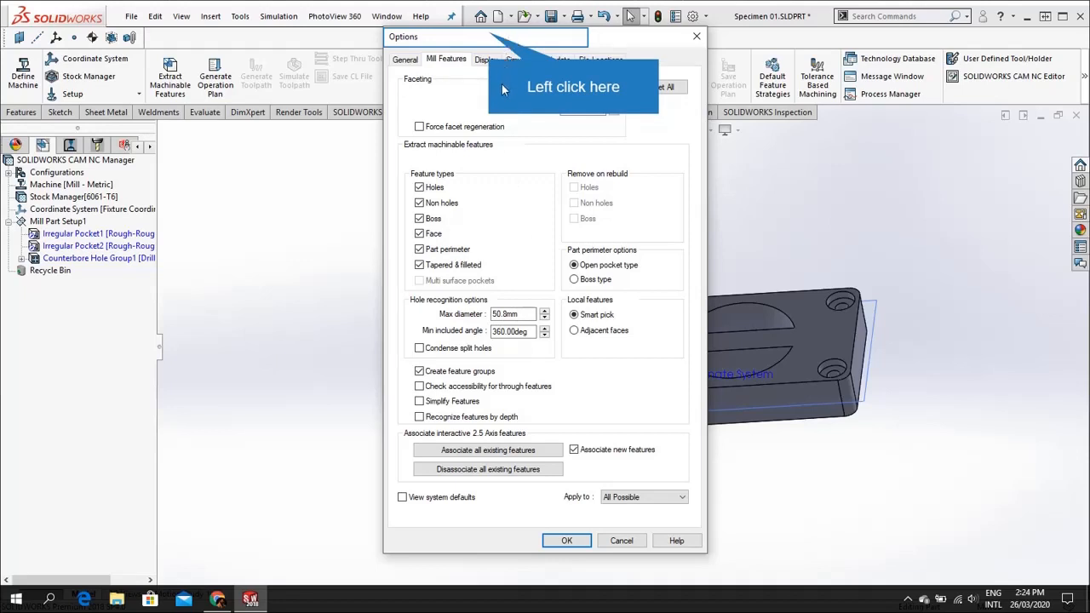
{"action": "left_click_drag", "start_coordinate": [491, 38], "coordinate": [306, 40]}
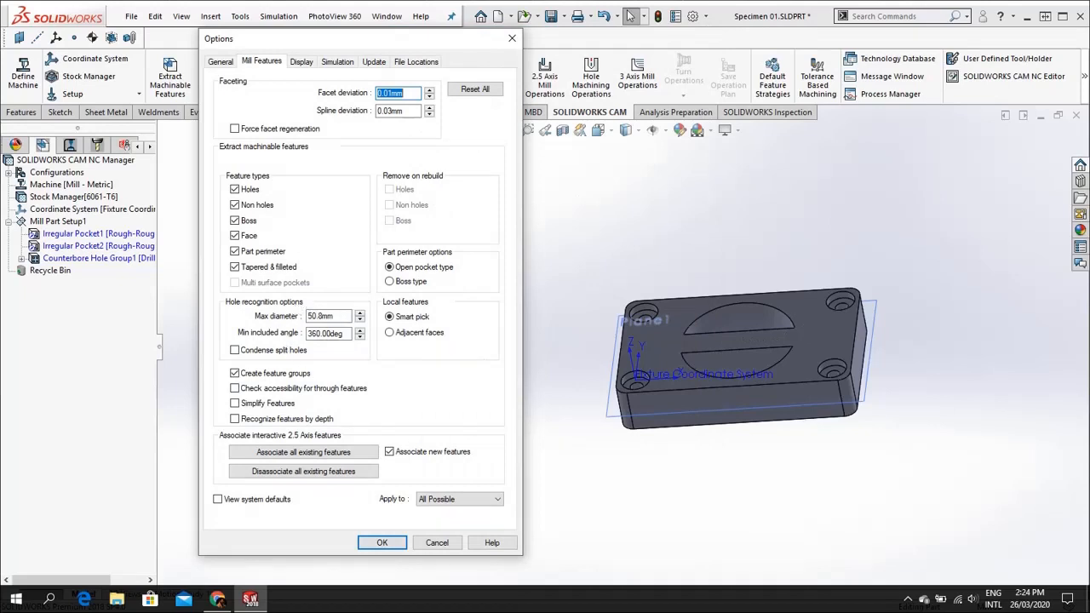
{"action": "left_click", "coordinate": [1088, 552]}
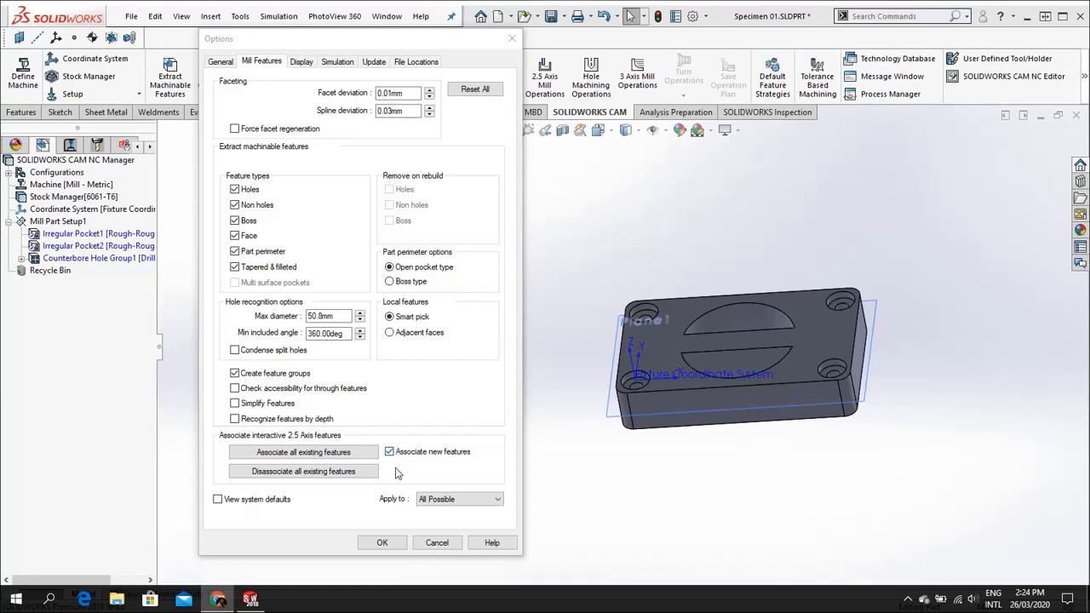
{"action": "left_click", "coordinate": [382, 543]}
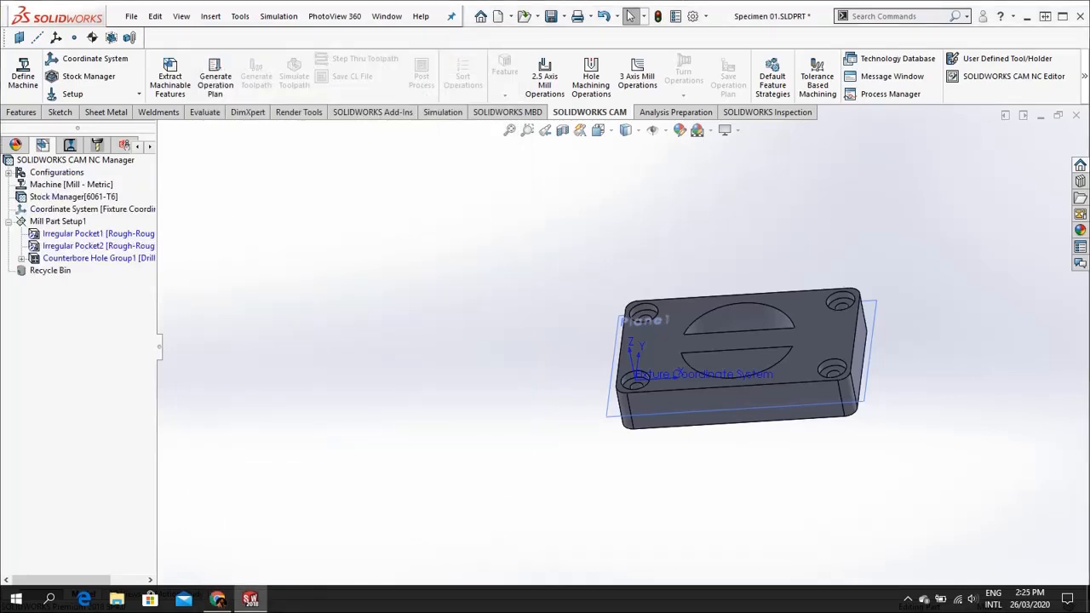
- Inspect both irregular pockets and the counterbore hole group on the model, then review the group's hole parameters and available machining strategies
{"action": "left_click", "coordinate": [48, 236]}
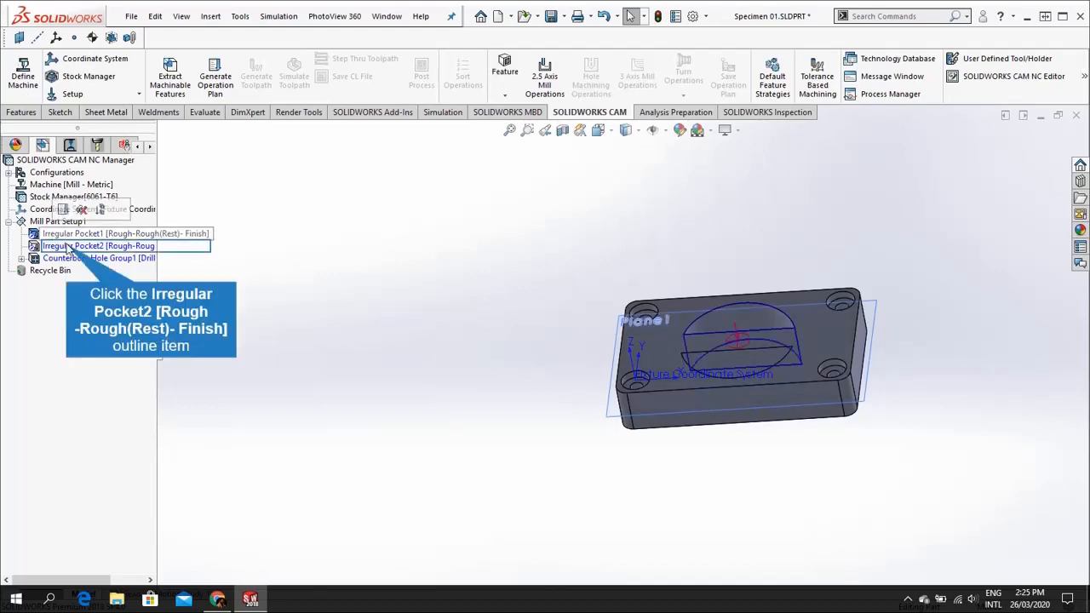
{"action": "left_click", "coordinate": [68, 247]}
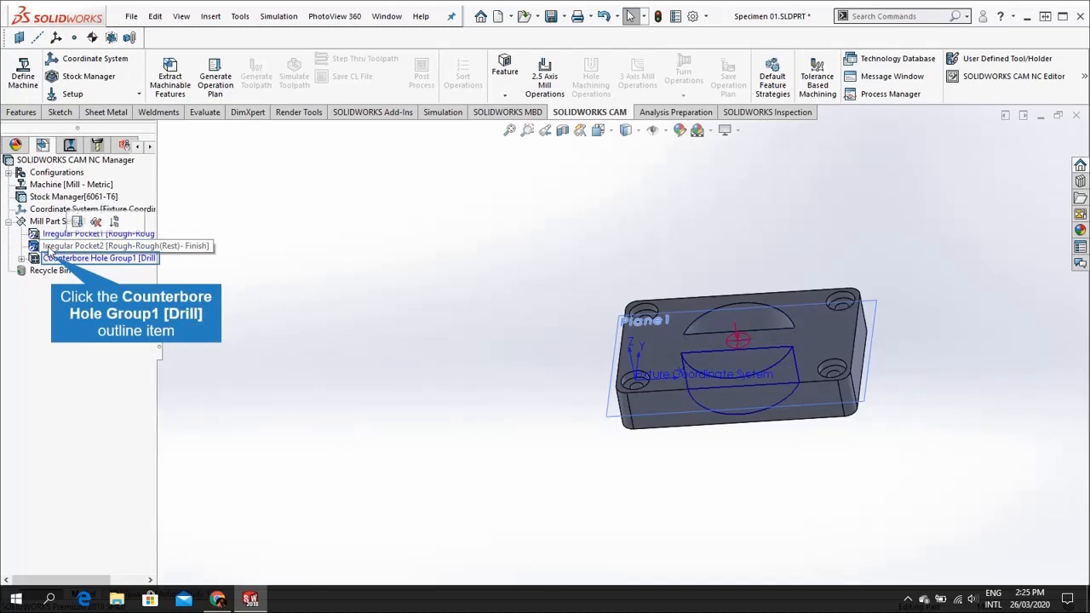
{"action": "left_click", "coordinate": [51, 258]}
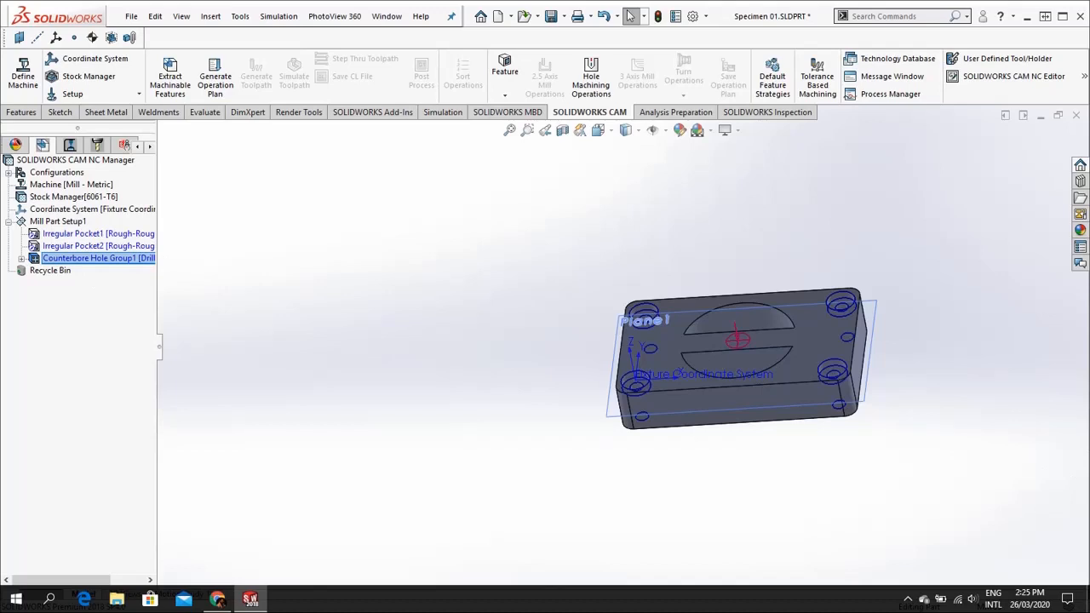
{"action": "right_click", "coordinate": [83, 262]}
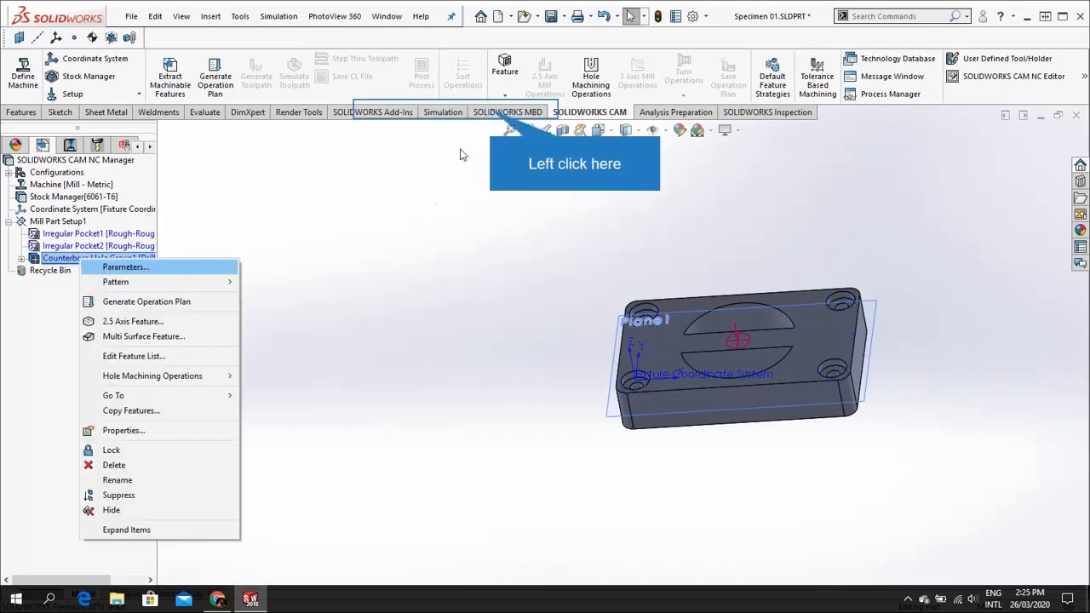
{"action": "left_click", "coordinate": [125, 266]}
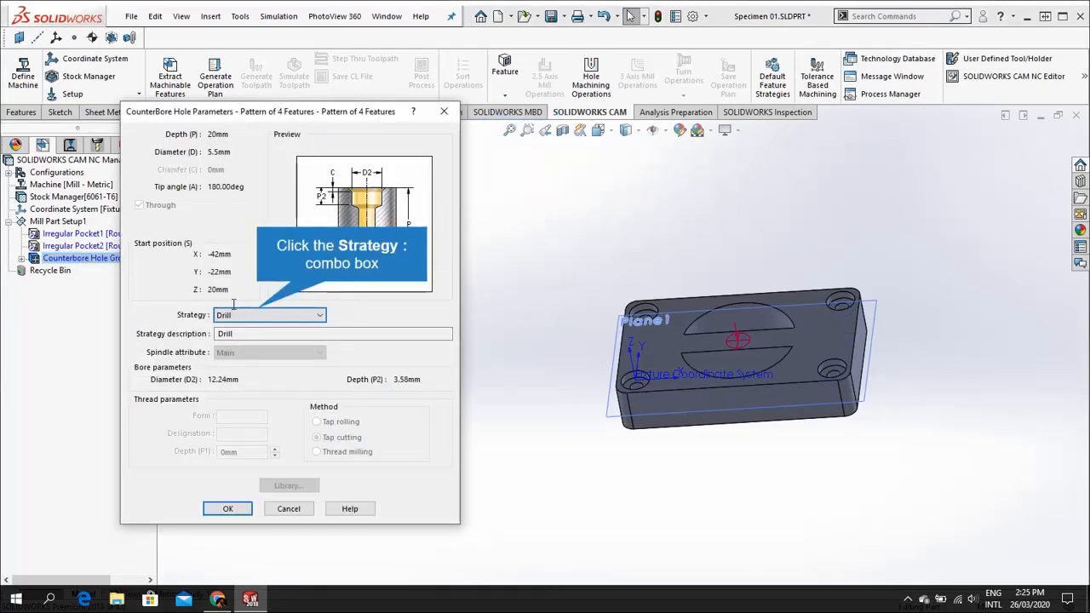
{"action": "left_click", "coordinate": [259, 315]}
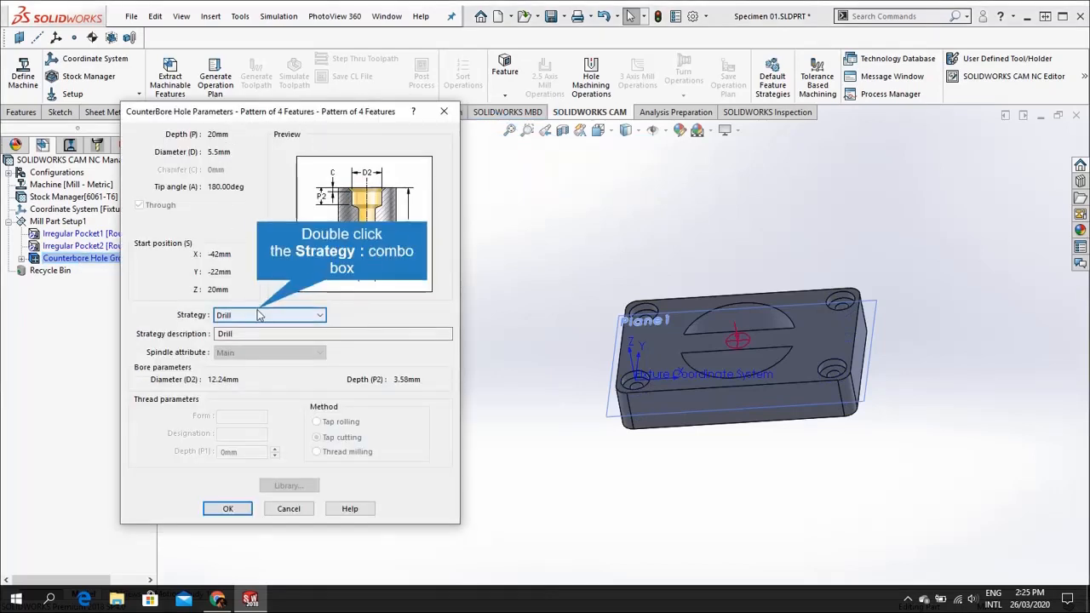
{"action": "left_click", "coordinate": [259, 315]}
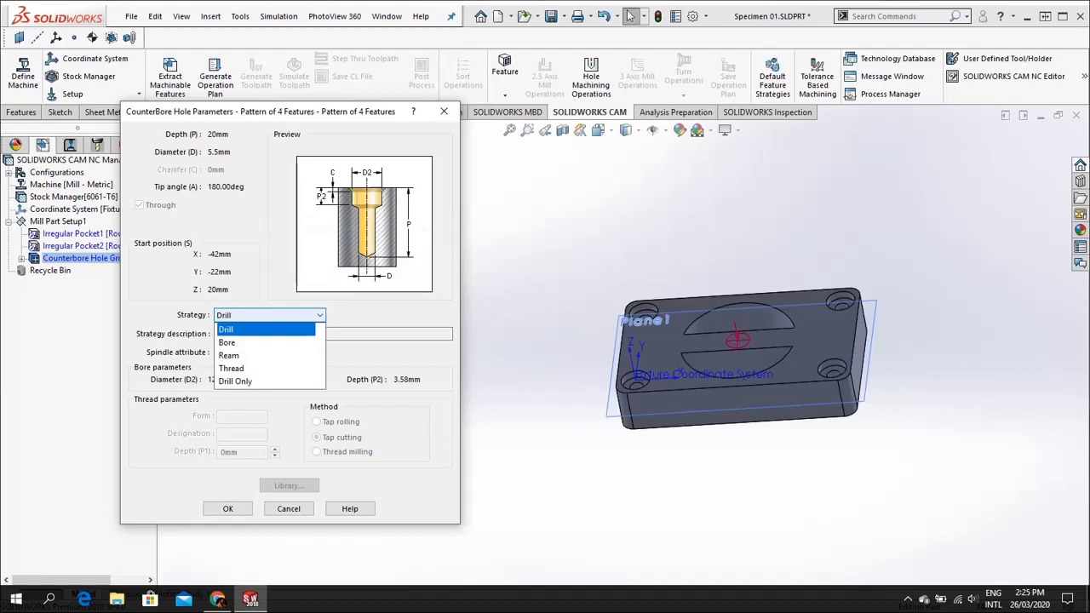
{"action": "left_click", "coordinate": [261, 324]}
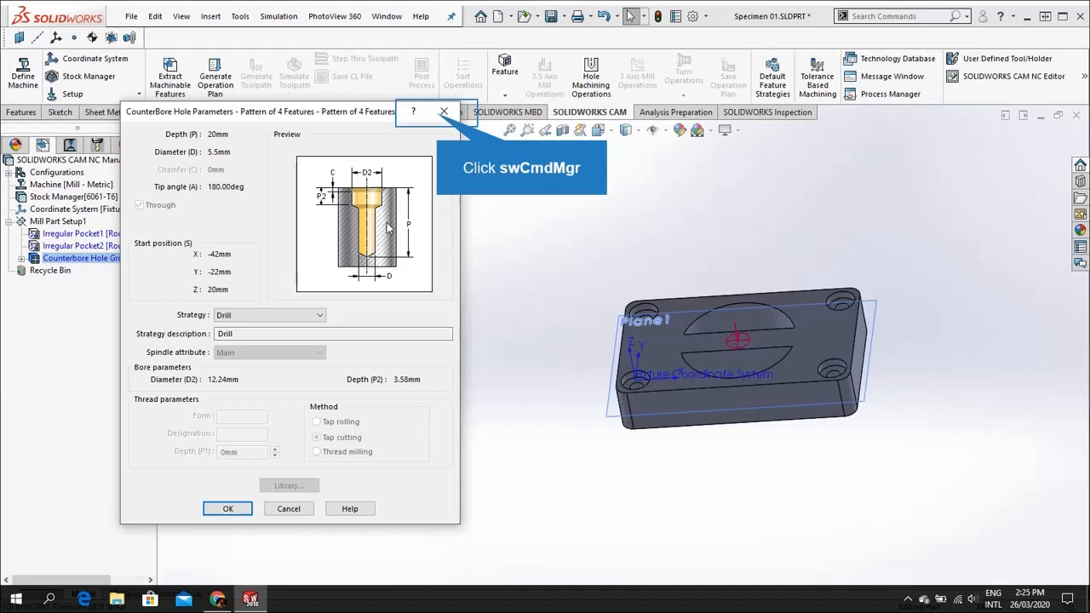
{"action": "left_click", "coordinate": [441, 113]}
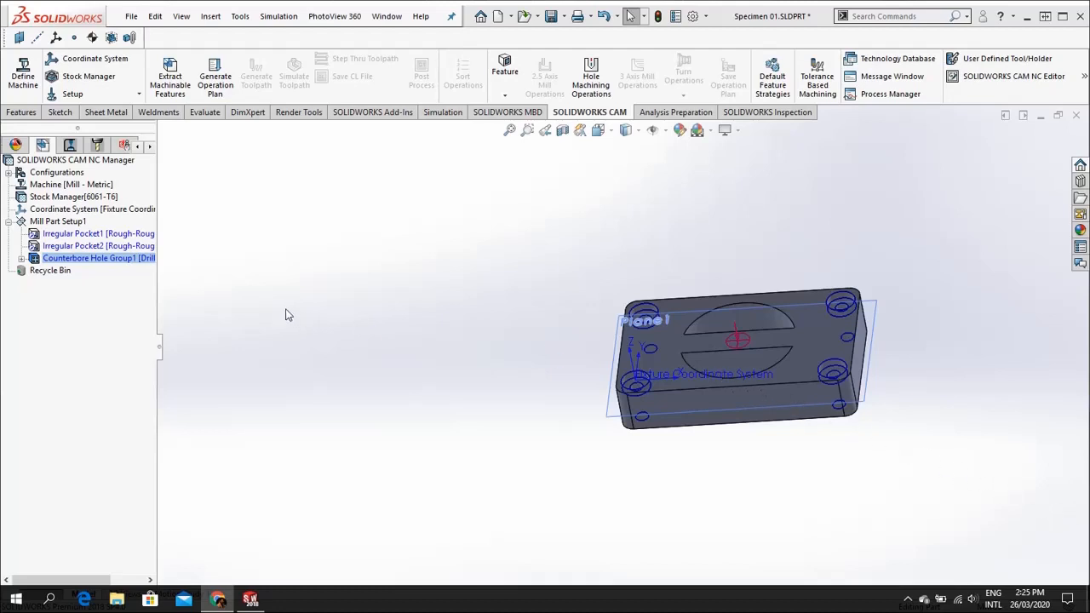
- Generate the operation plan for the extracted pockets and counterbore holes of the plate
{"action": "scroll", "coordinate": [1051, 542], "scroll_direction": "down", "scroll_amount": 2}
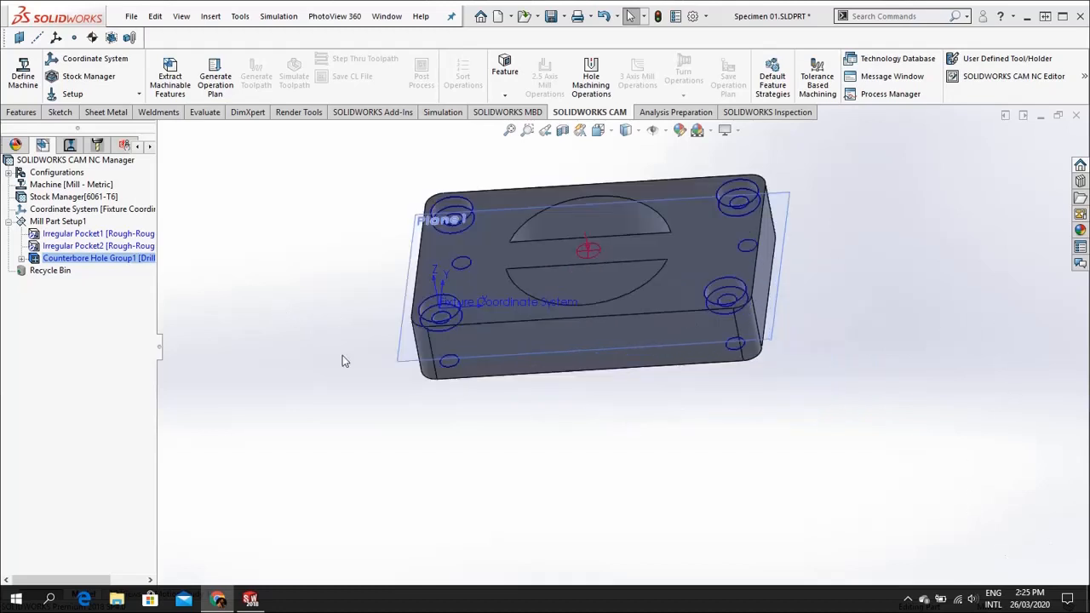
{"action": "scroll", "coordinate": [271, 327], "scroll_direction": "up", "scroll_amount": 1}
{"action": "middle_click_drag", "start_coordinate": [379, 279], "coordinate": [395, 282]}
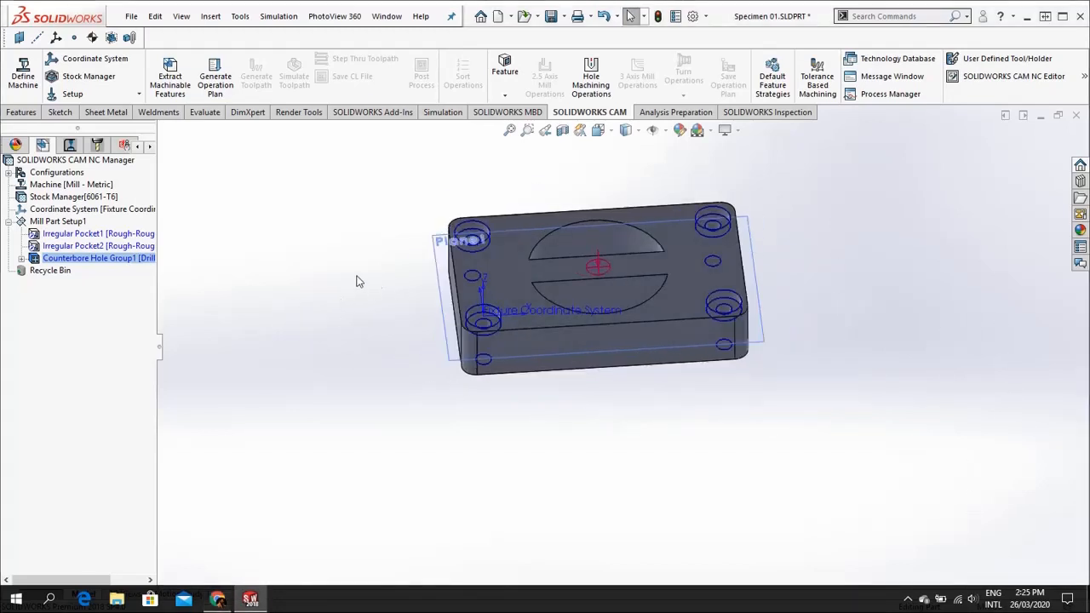
{"action": "left_click", "coordinate": [212, 84]}
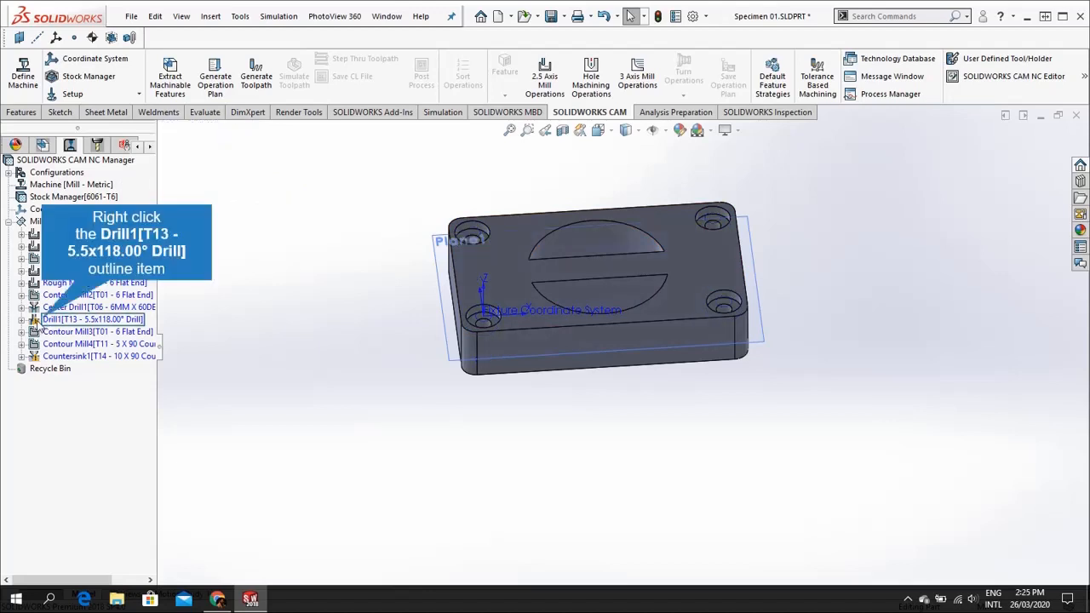
- Check what is wrong with the Drill1 and Countersink1 operations and clear the error on each
{"action": "right_click", "coordinate": [41, 324]}
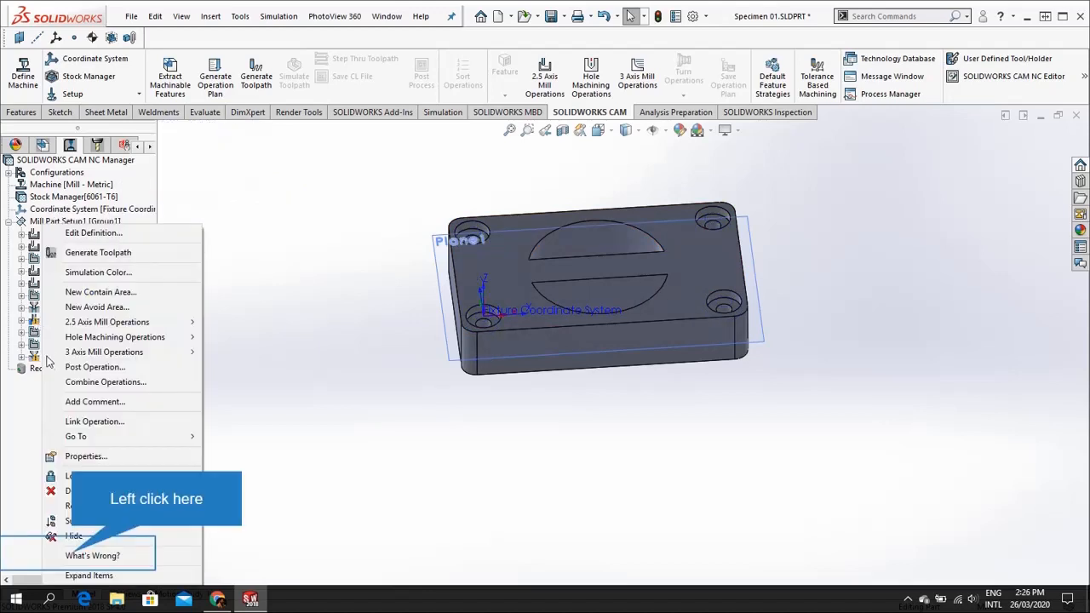
{"action": "left_click", "coordinate": [77, 553]}
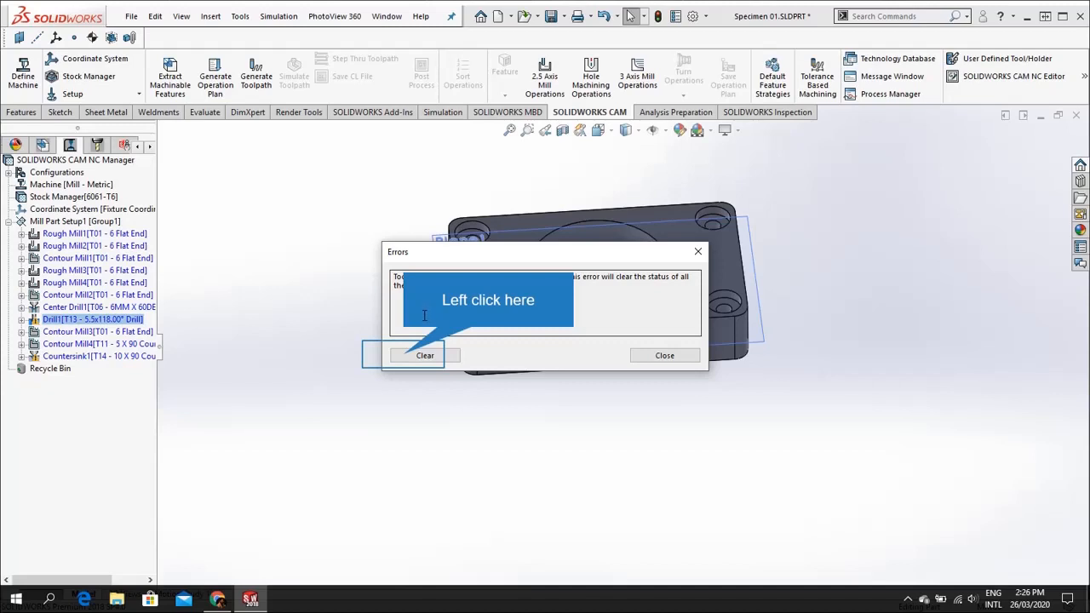
{"action": "left_click", "coordinate": [407, 355]}
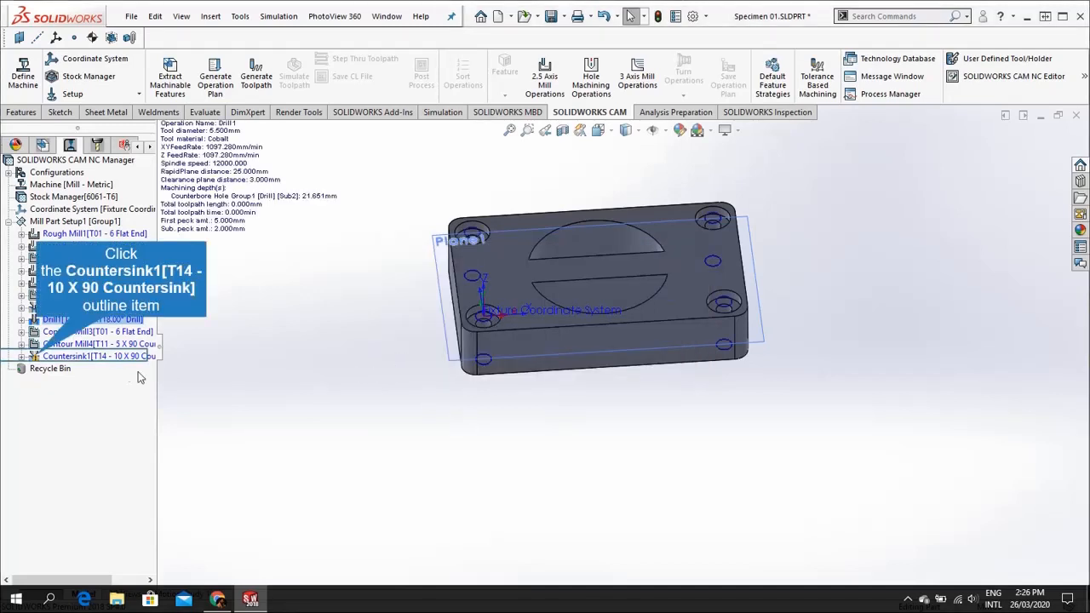
{"action": "left_click", "coordinate": [36, 358]}
{"action": "right_click", "coordinate": [36, 357]}
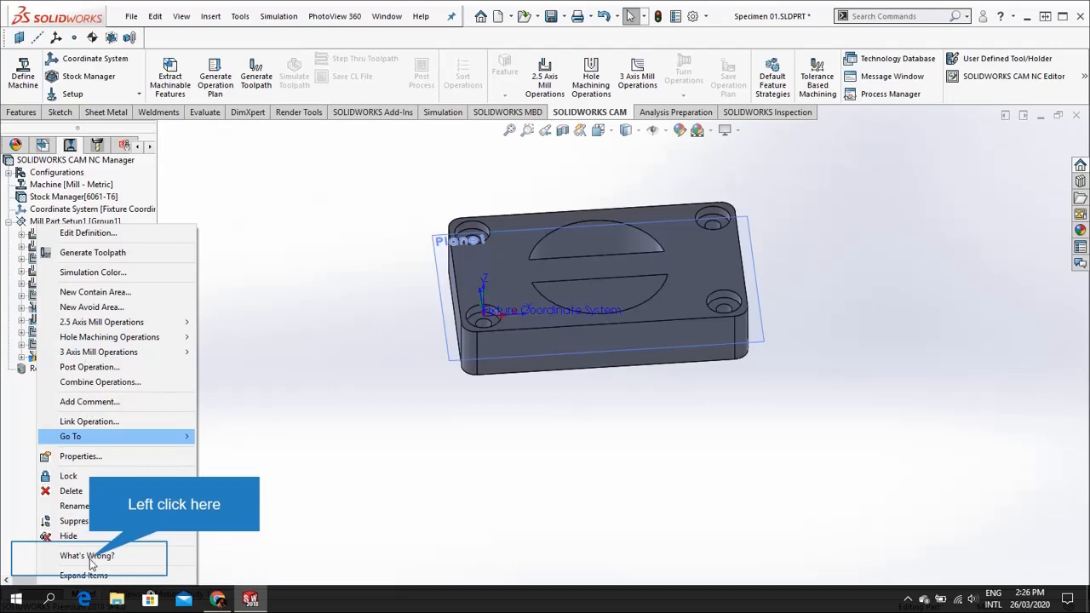
{"action": "left_click", "coordinate": [401, 359]}
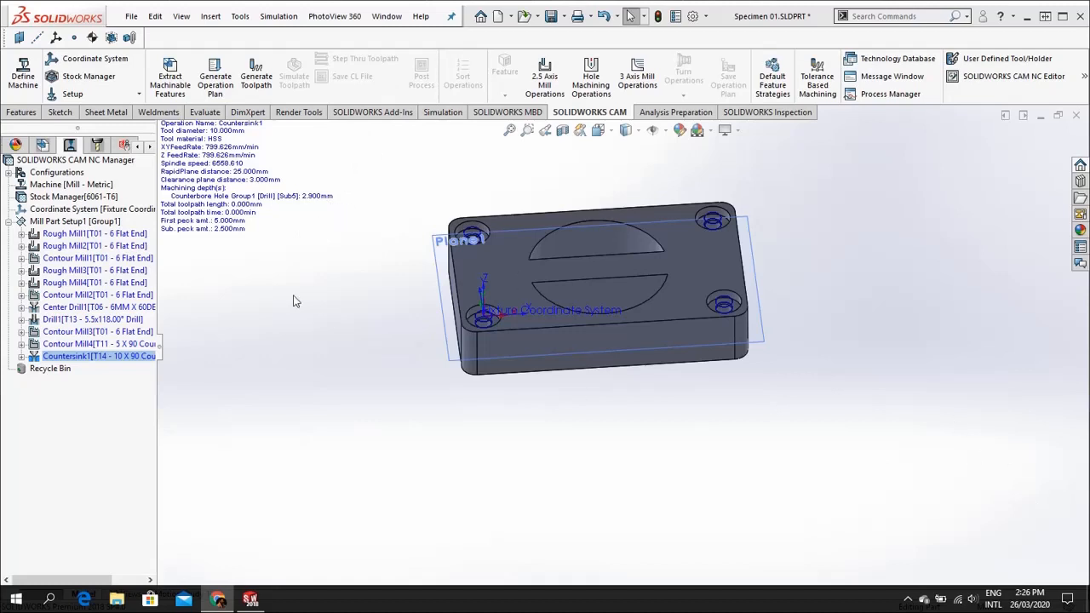
- Review the origin settings in the part setup parameters of Mill Part Setup1 and leave them as they are
{"action": "left_click", "coordinate": [48, 222]}
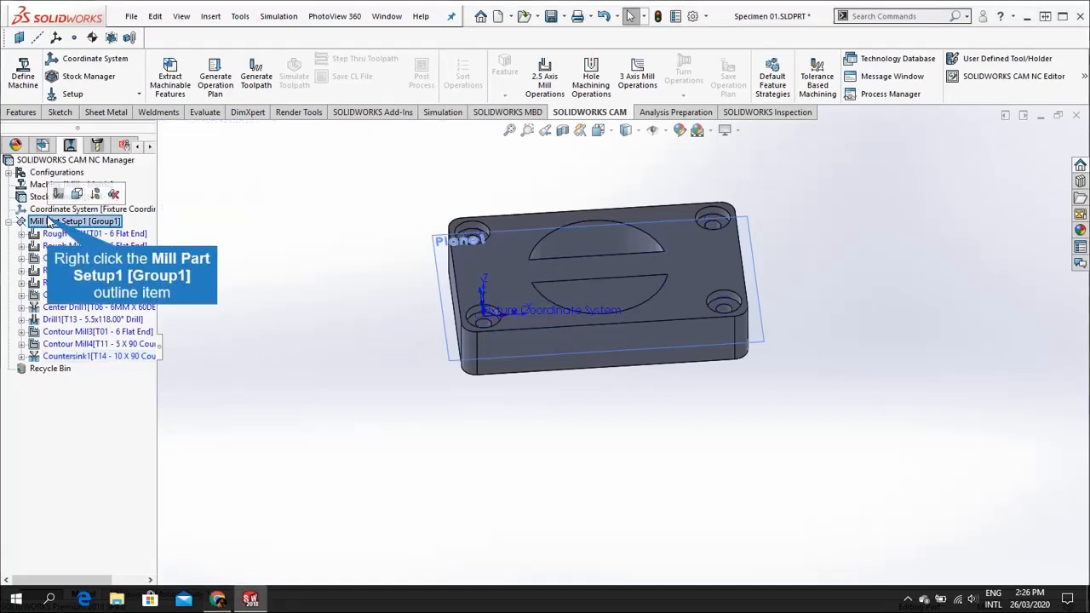
{"action": "right_click", "coordinate": [49, 223]}
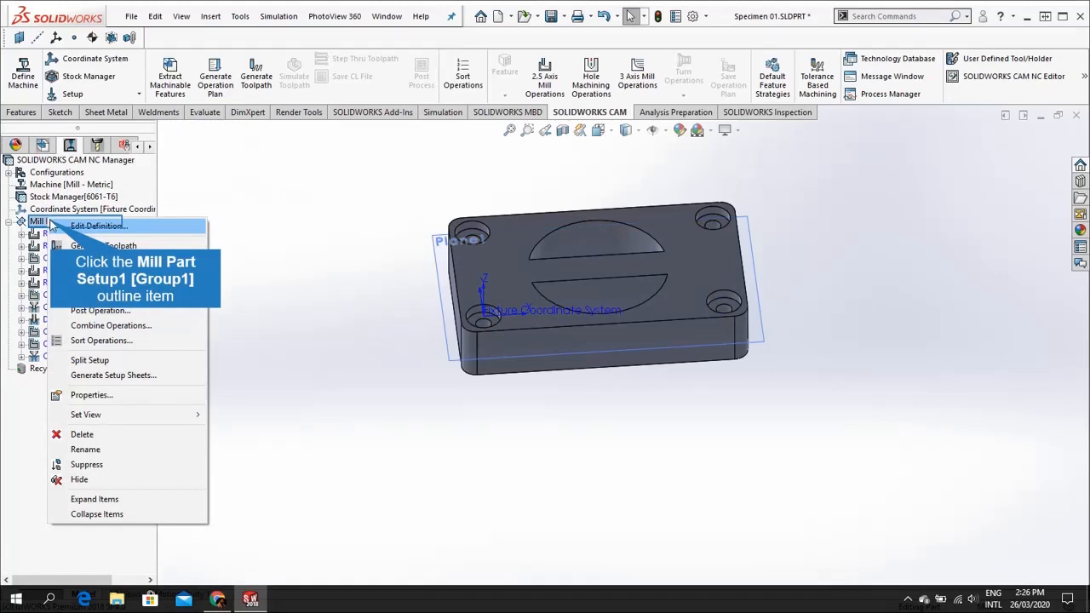
{"action": "left_click", "coordinate": [56, 226]}
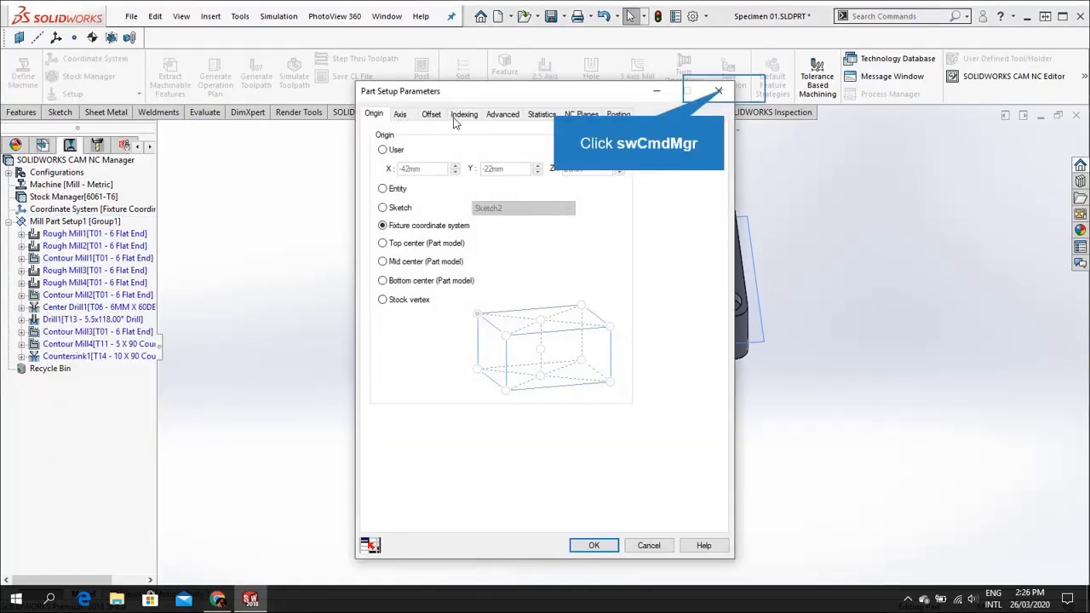
{"action": "left_click", "coordinate": [718, 91]}
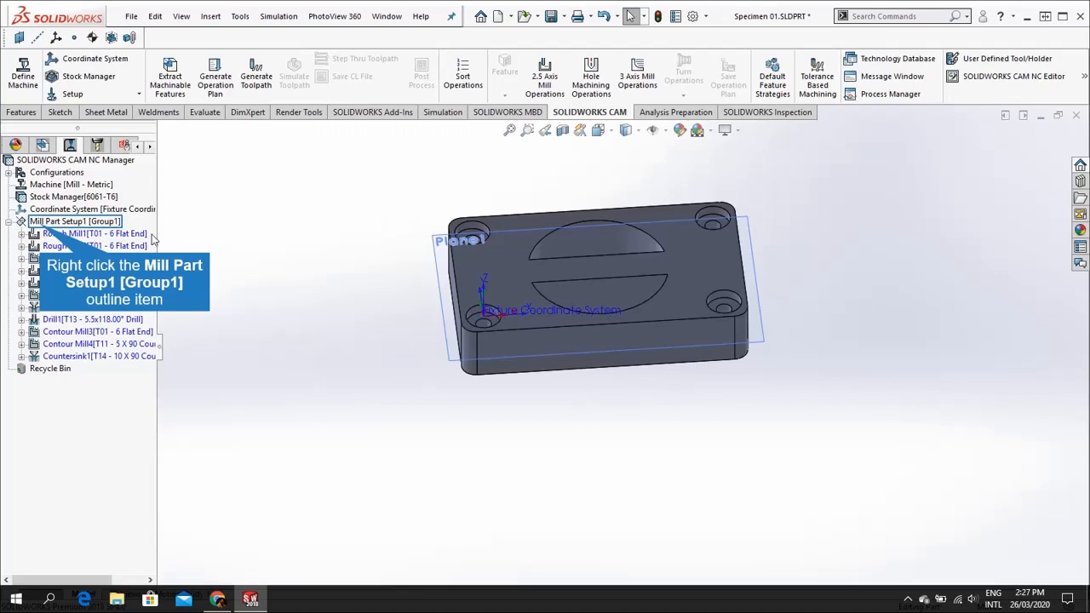
- Try sorting the operations of Mill Part Setup1 by operation type and then by tool, and discard the sort
{"action": "right_click", "coordinate": [39, 226]}
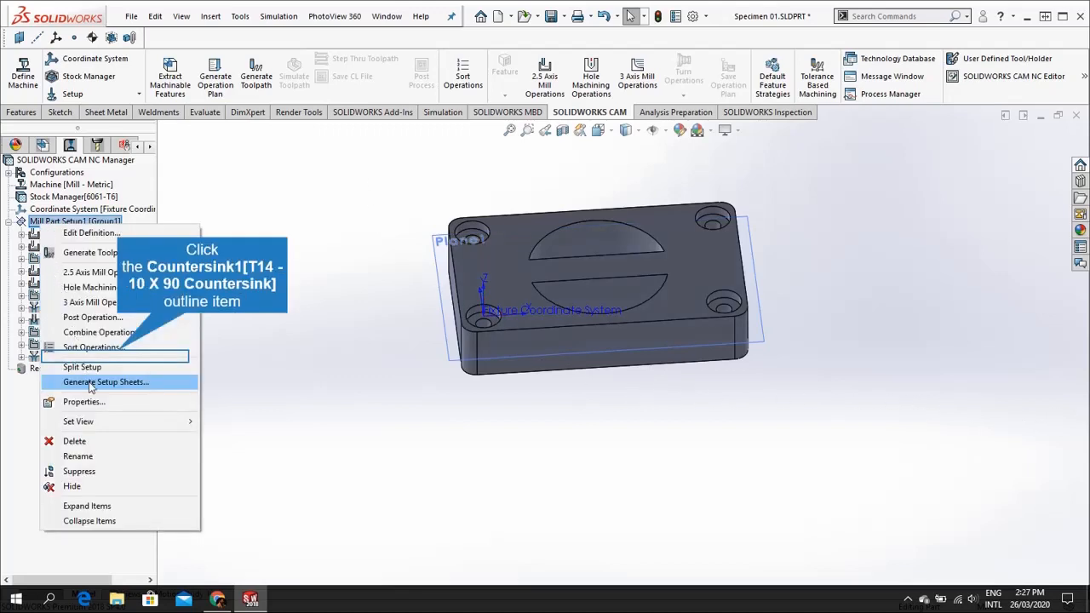
{"action": "left_click", "coordinate": [116, 349]}
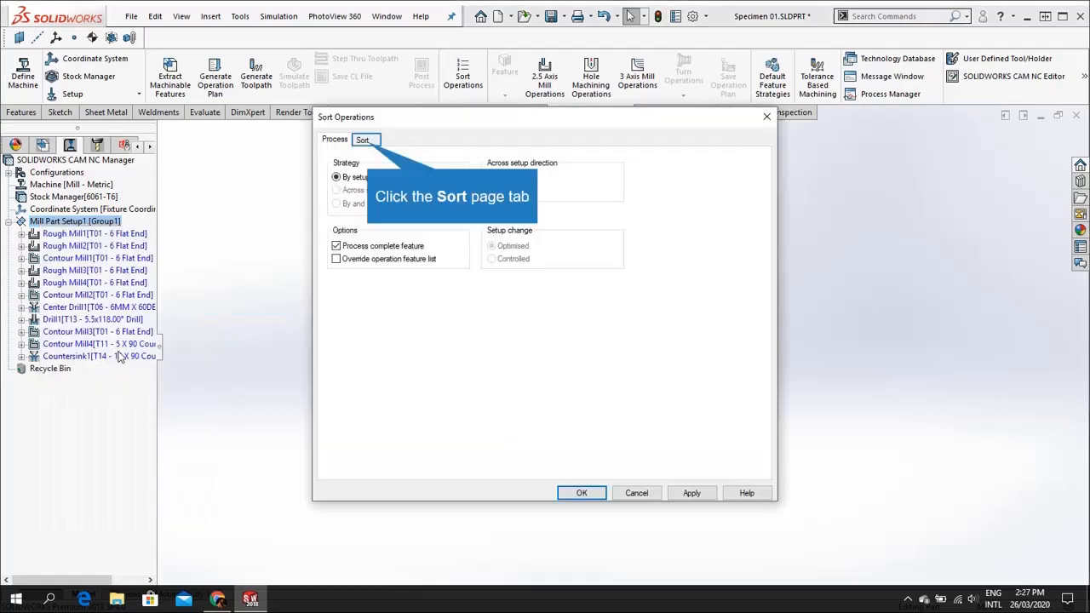
{"action": "left_click", "coordinate": [370, 141]}
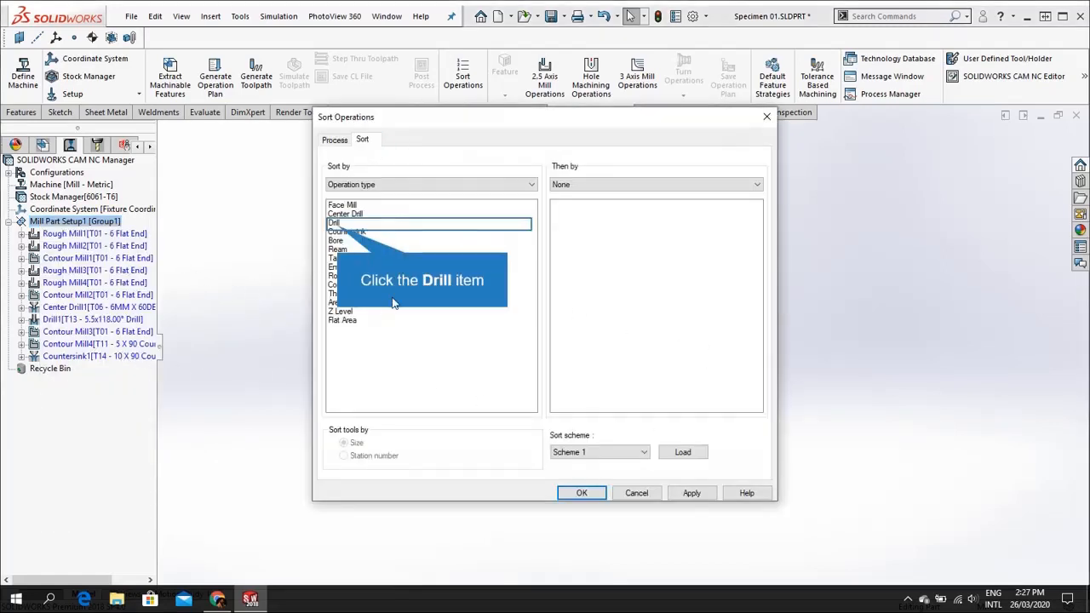
{"action": "left_click", "coordinate": [334, 224]}
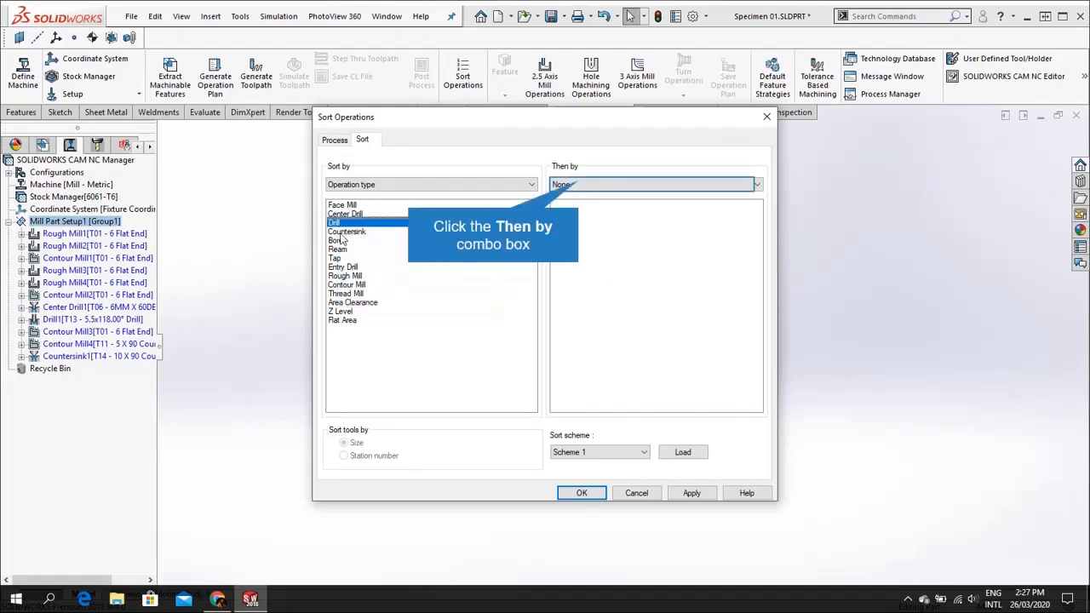
{"action": "left_click", "coordinate": [582, 186]}
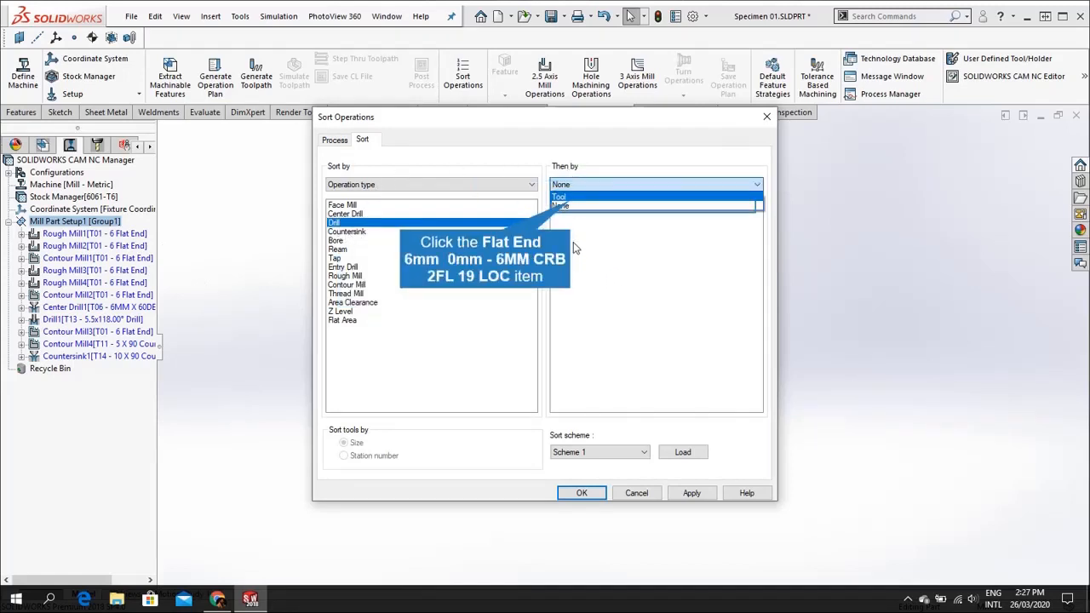
{"action": "left_click", "coordinate": [564, 198]}
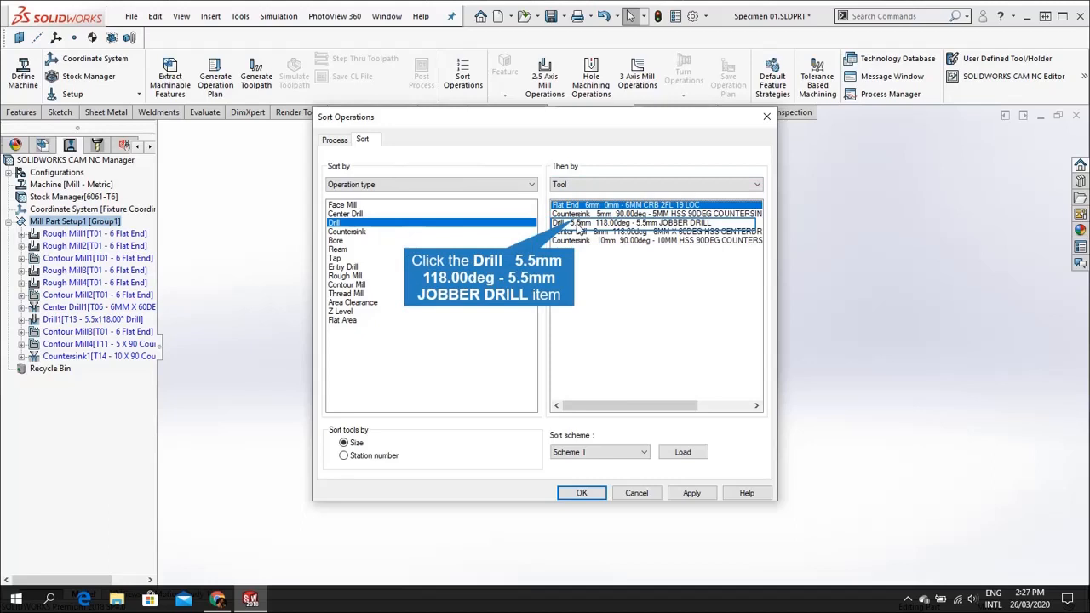
{"action": "left_click", "coordinate": [576, 223]}
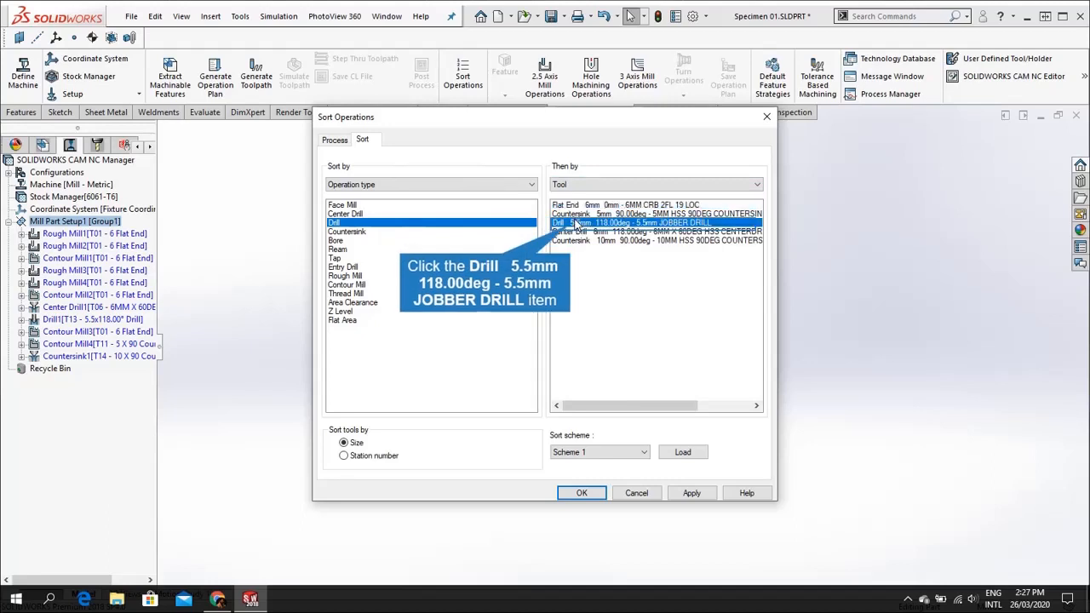
{"action": "left_click", "coordinate": [570, 231]}
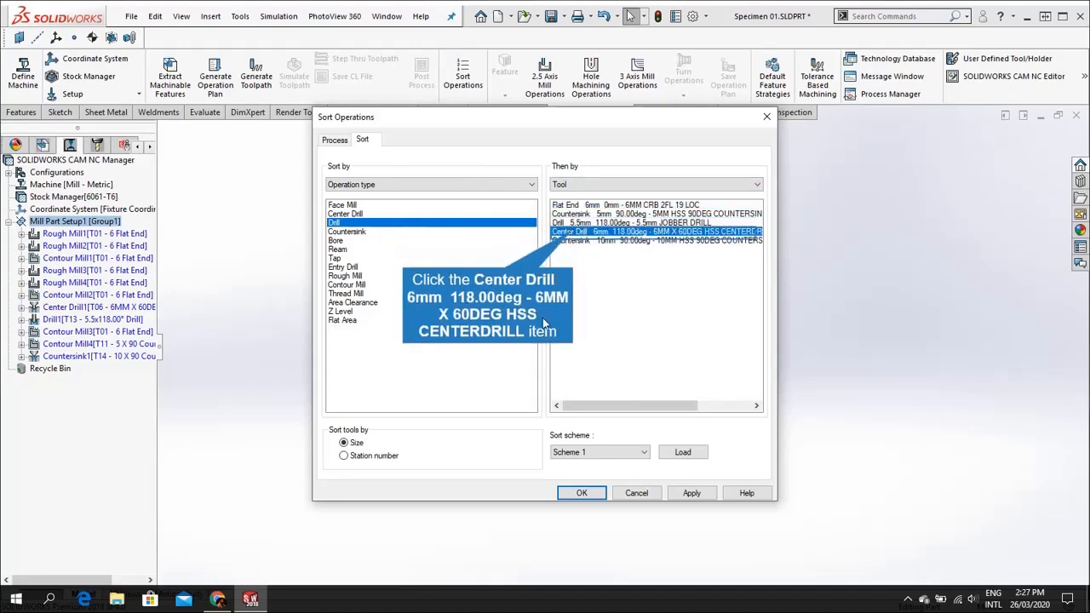
{"action": "mouse_move", "coordinate": [573, 234]}
{"action": "left_mouse_down"}
{"action": "mouse_move", "coordinate": [572, 250]}
{"action": "mouse_move", "coordinate": [570, 233]}
{"action": "left_mouse_up"}
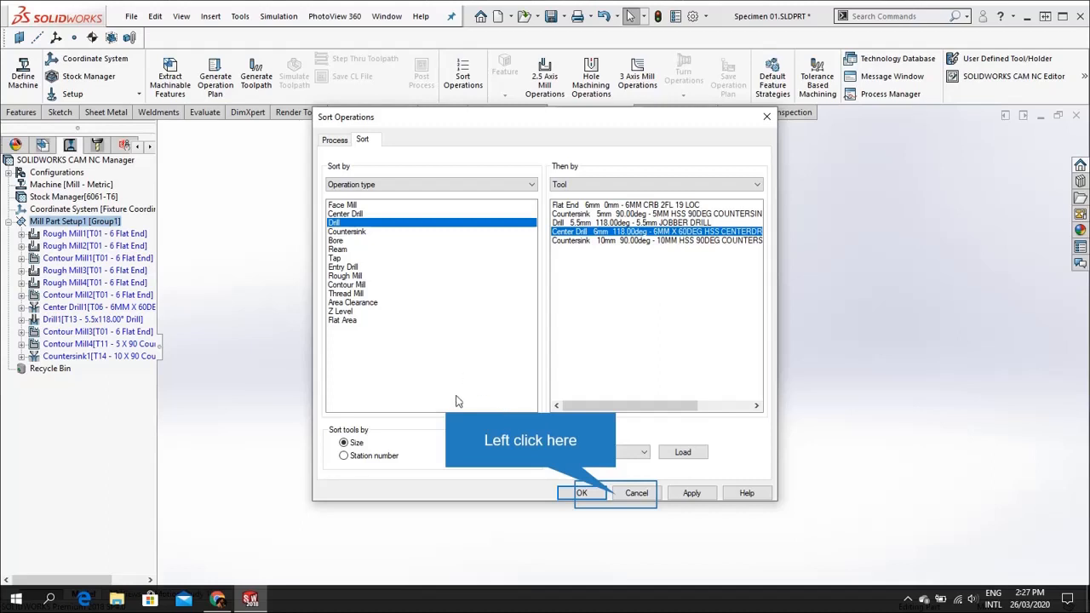
{"action": "left_click", "coordinate": [606, 496]}
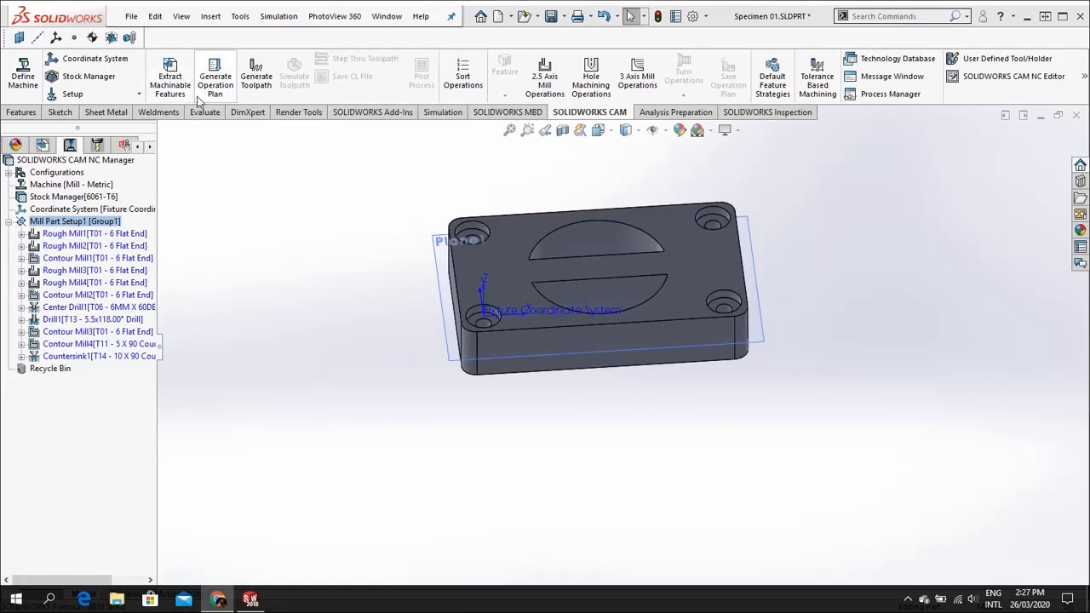
- Generate the toolpaths for the operations of Mill Part Setup1 and preview those of the two half-round pockets
{"action": "left_click", "coordinate": [266, 81]}
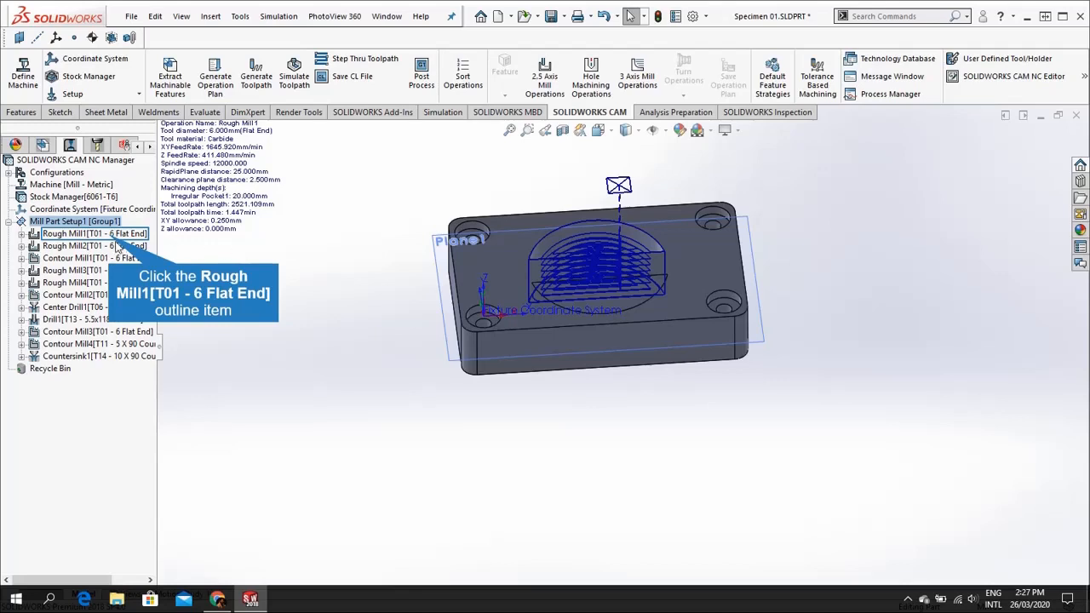
{"action": "left_click", "coordinate": [111, 241]}
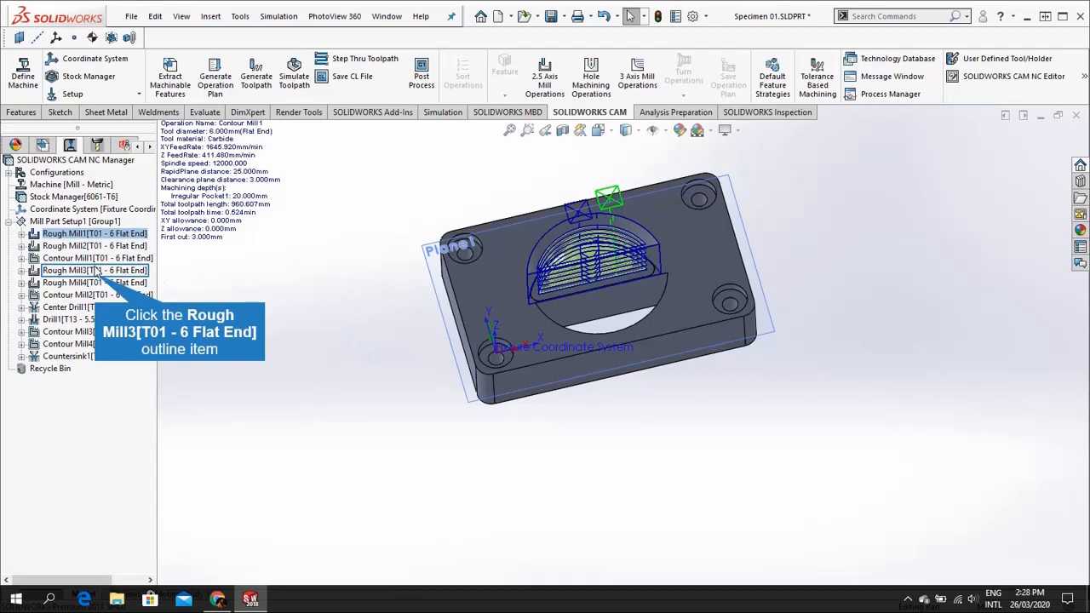
{"action": "left_click", "coordinate": [96, 271]}
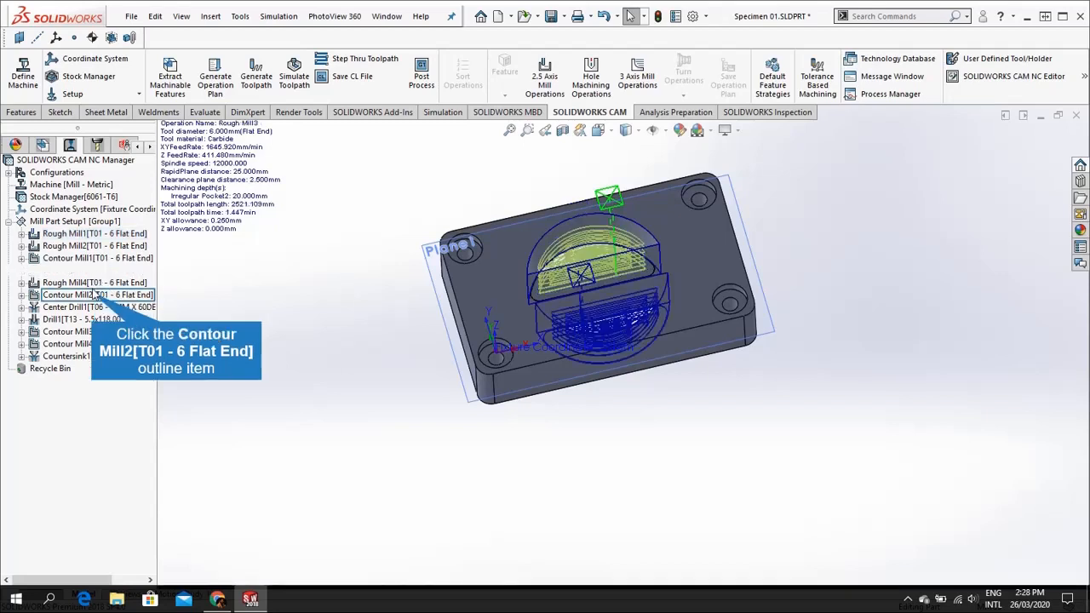
{"action": "left_click", "coordinate": [92, 295]}
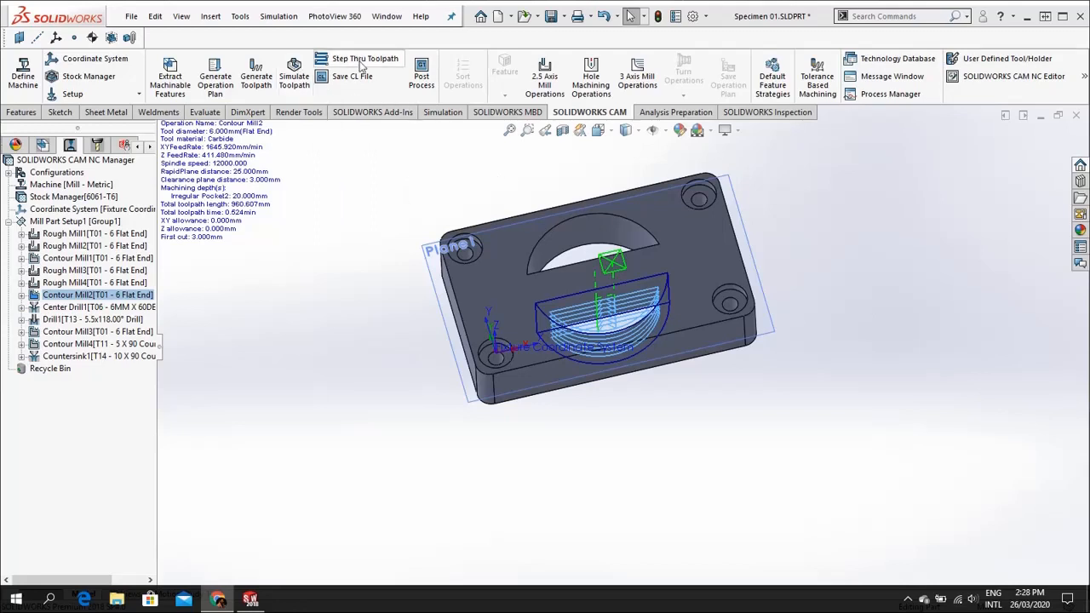
- Simulate the toolpaths at the slowest speed, pause during Rough Mill1 and raise the simulation speed to maximum
{"action": "left_click", "coordinate": [288, 70]}
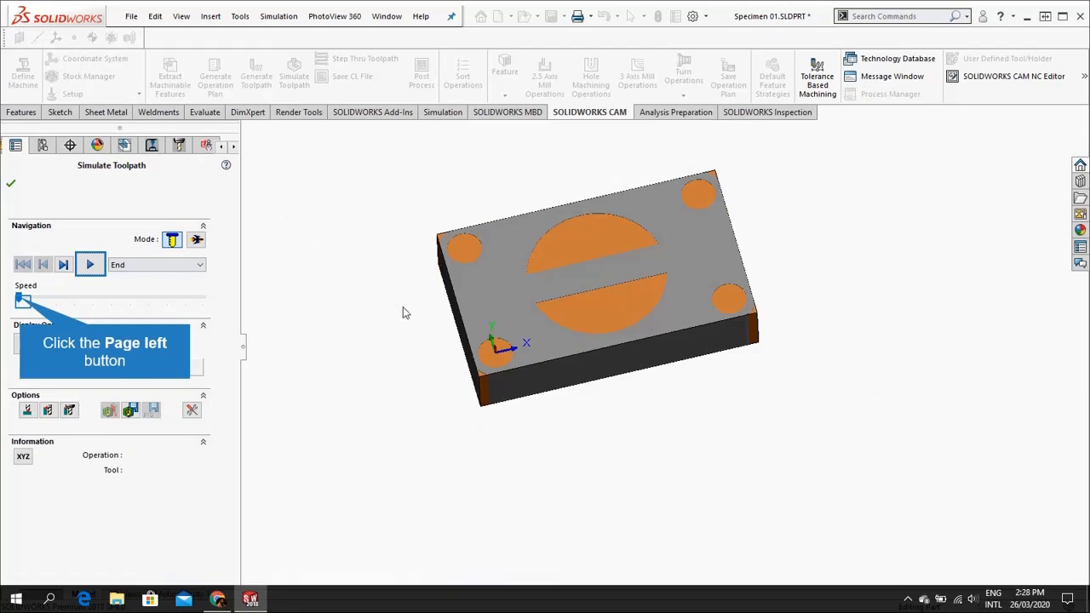
{"action": "left_click", "coordinate": [23, 302]}
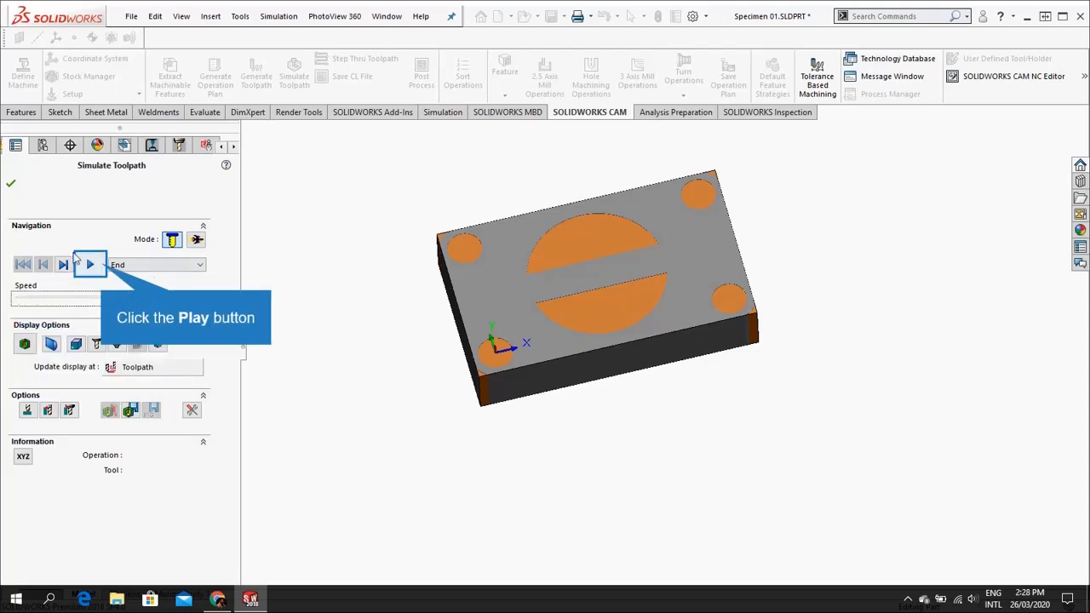
{"action": "left_click", "coordinate": [102, 266]}
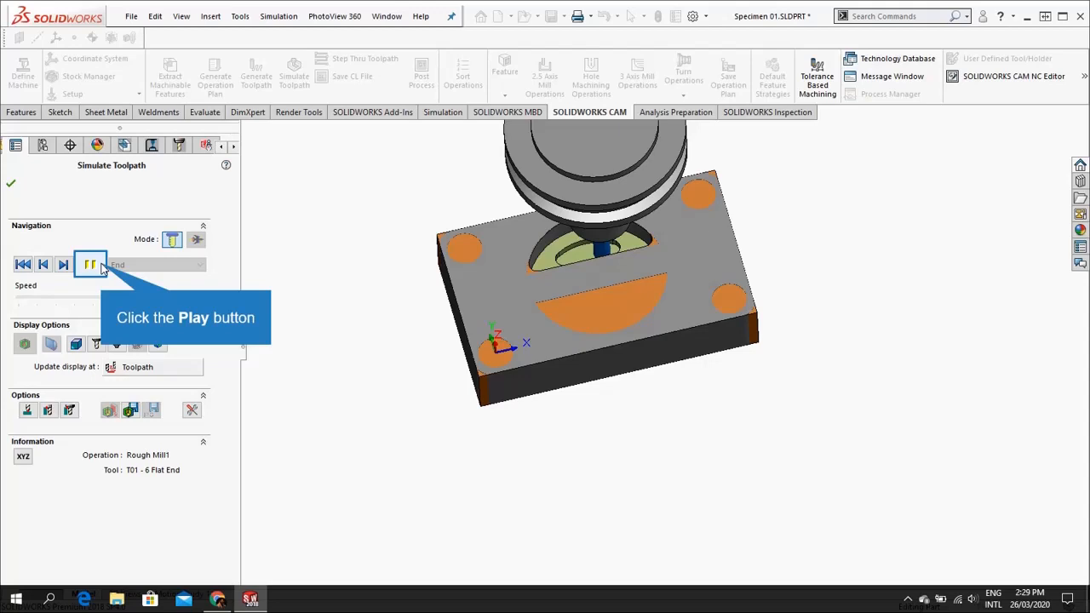
{"action": "left_click", "coordinate": [101, 264]}
{"action": "left_click", "coordinate": [122, 301]}
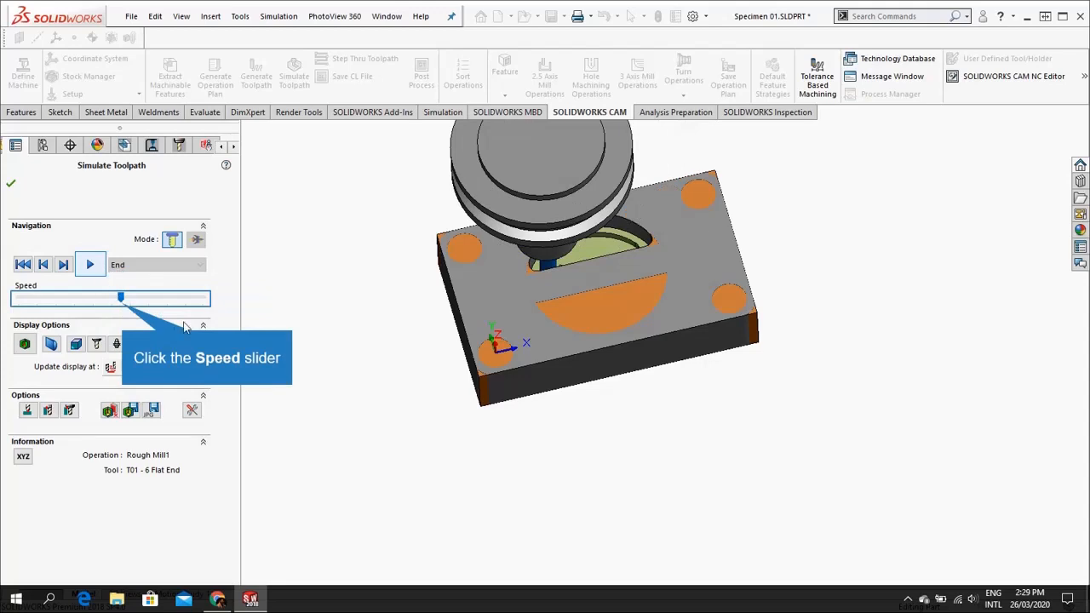
{"action": "left_click_drag", "start_coordinate": [122, 298], "coordinate": [227, 312]}
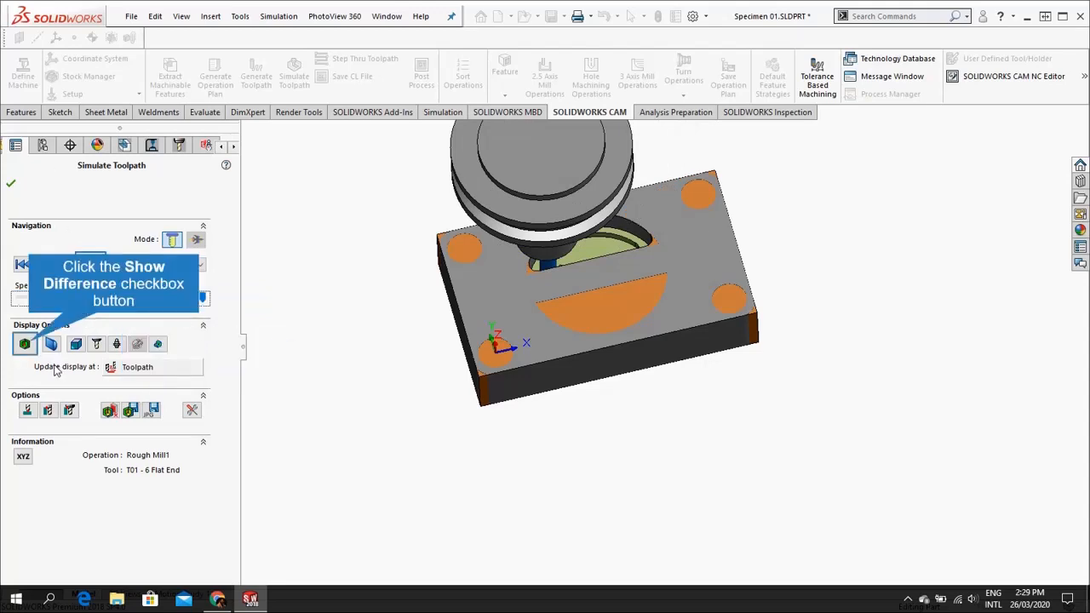
- Compare the partly machined stock with the design part using Show Difference
{"action": "left_click", "coordinate": [26, 344]}
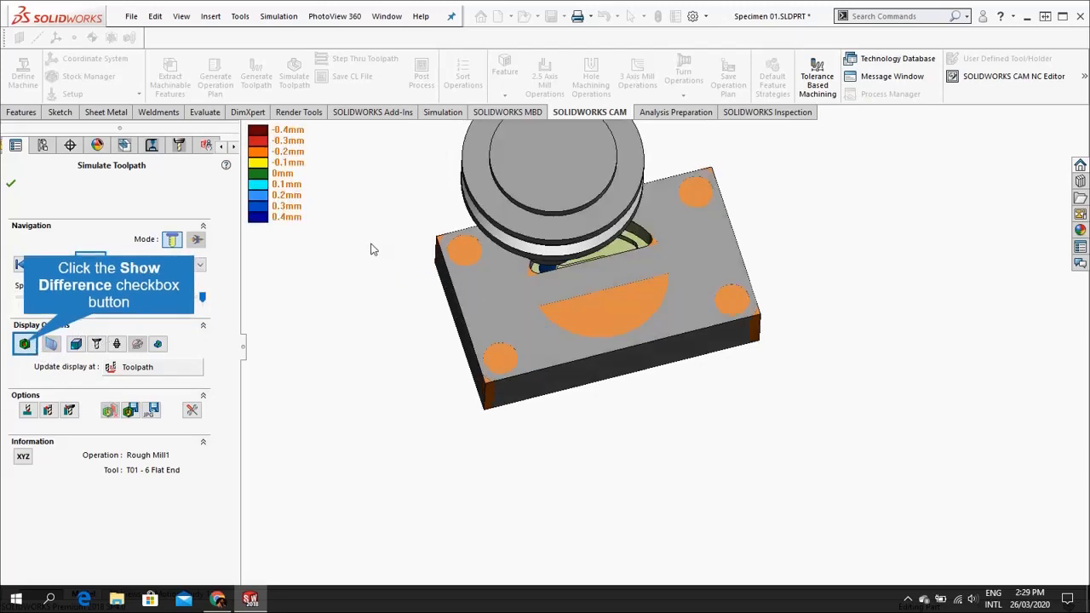
{"action": "left_click", "coordinate": [26, 346]}
{"action": "right_click", "coordinate": [26, 348]}
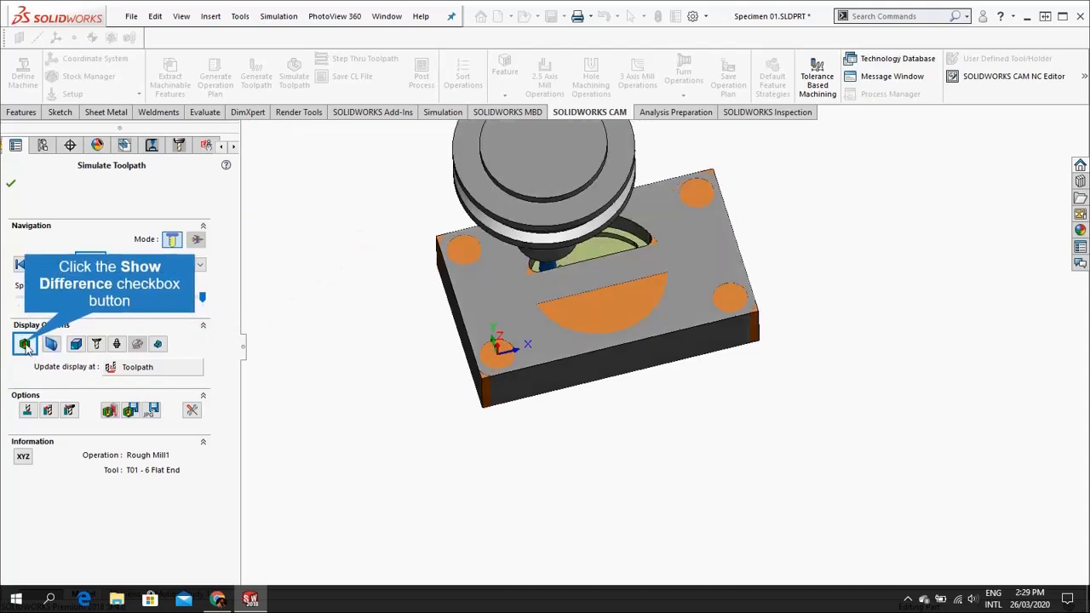
{"action": "left_click", "coordinate": [27, 347]}
{"action": "left_click", "coordinate": [50, 346]}
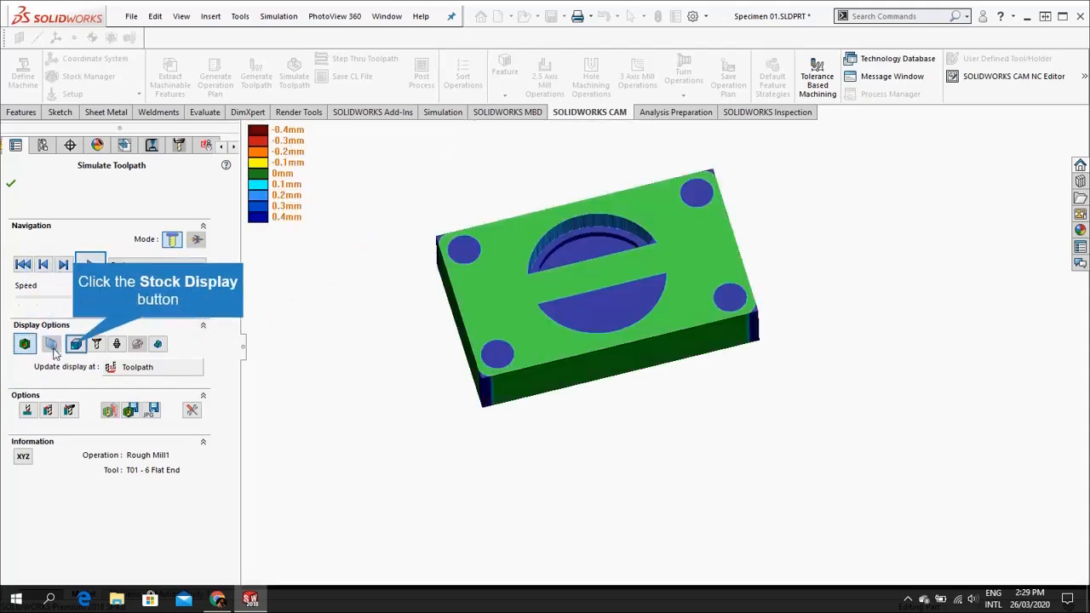
- Look through the stock and tool display modes of the simulation and leave them as they are
{"action": "left_click", "coordinate": [76, 345]}
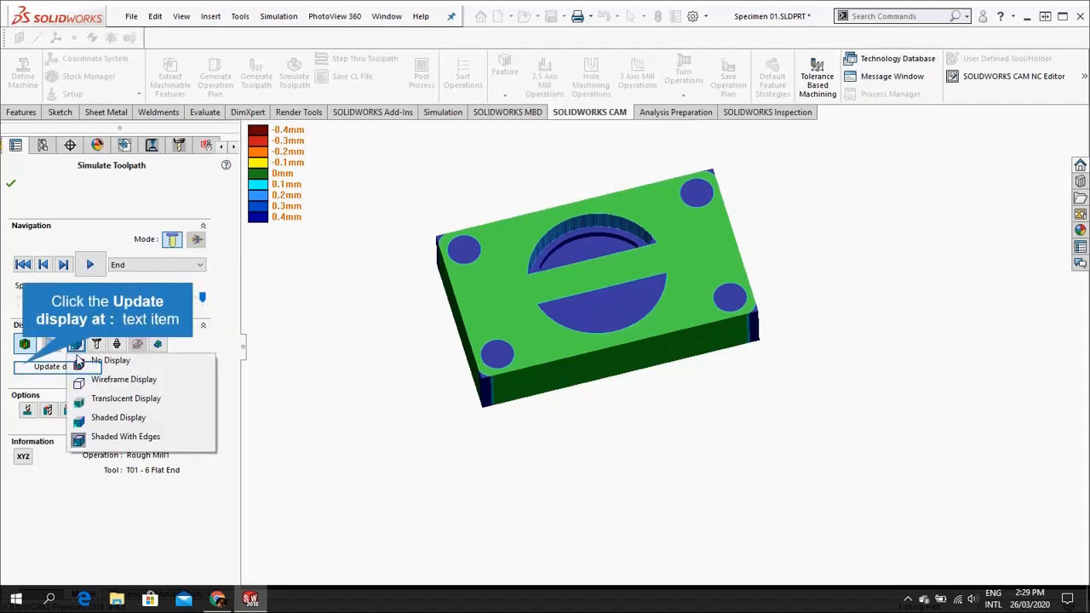
{"action": "left_click", "coordinate": [25, 368]}
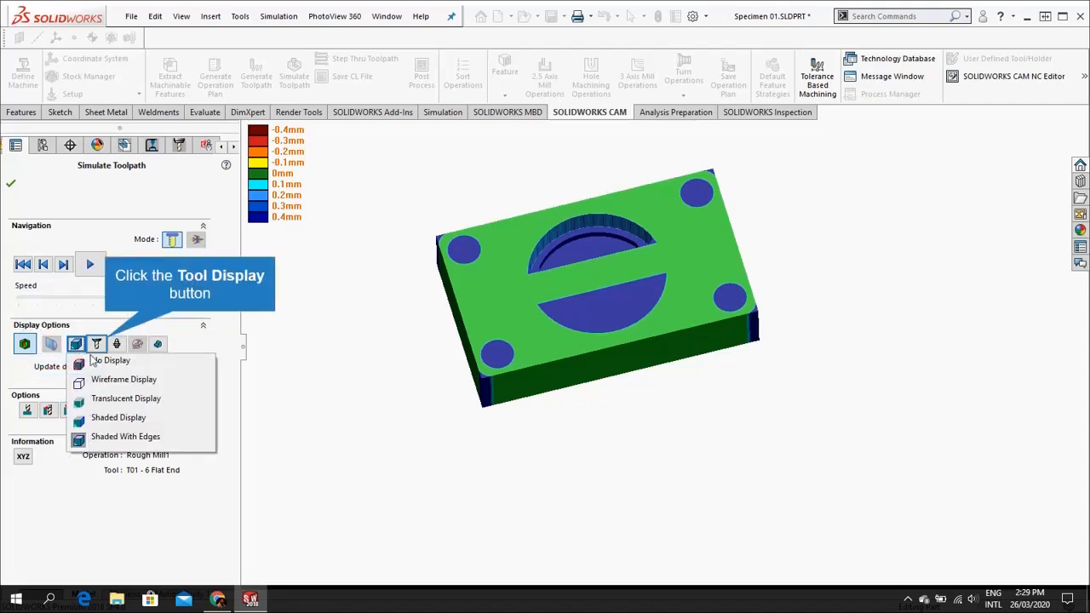
{"action": "left_click", "coordinate": [106, 343]}
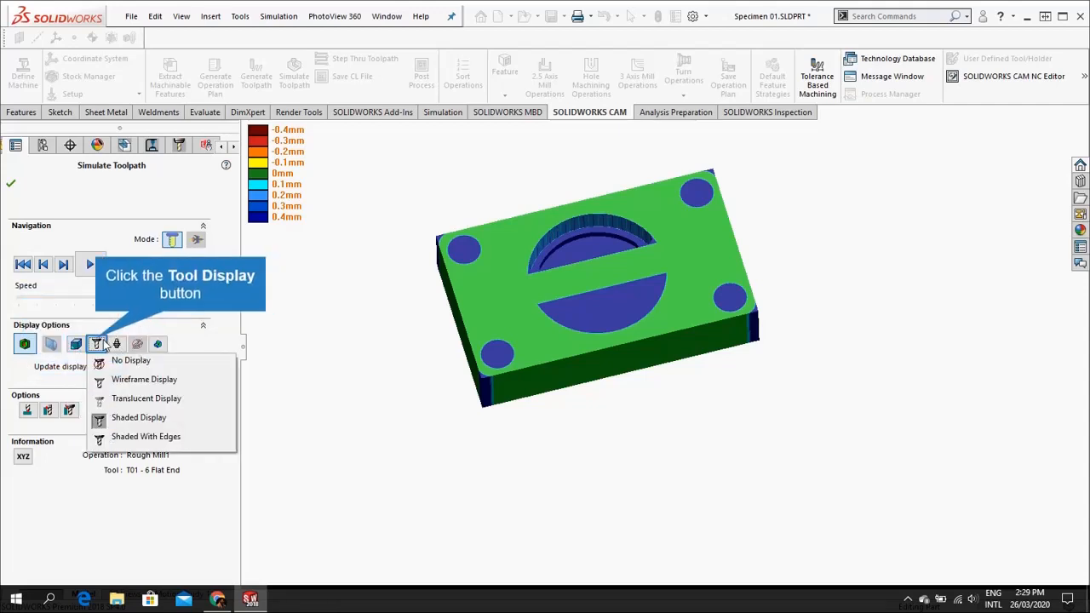
{"action": "left_click", "coordinate": [98, 343]}
{"action": "left_click", "coordinate": [114, 344]}
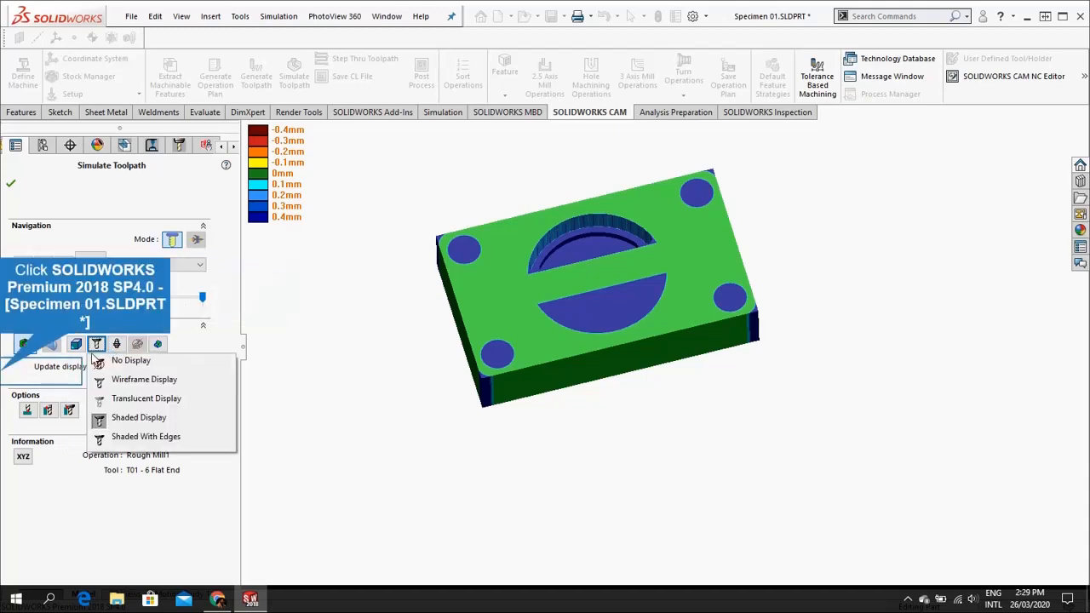
{"action": "left_click", "coordinate": [28, 372]}
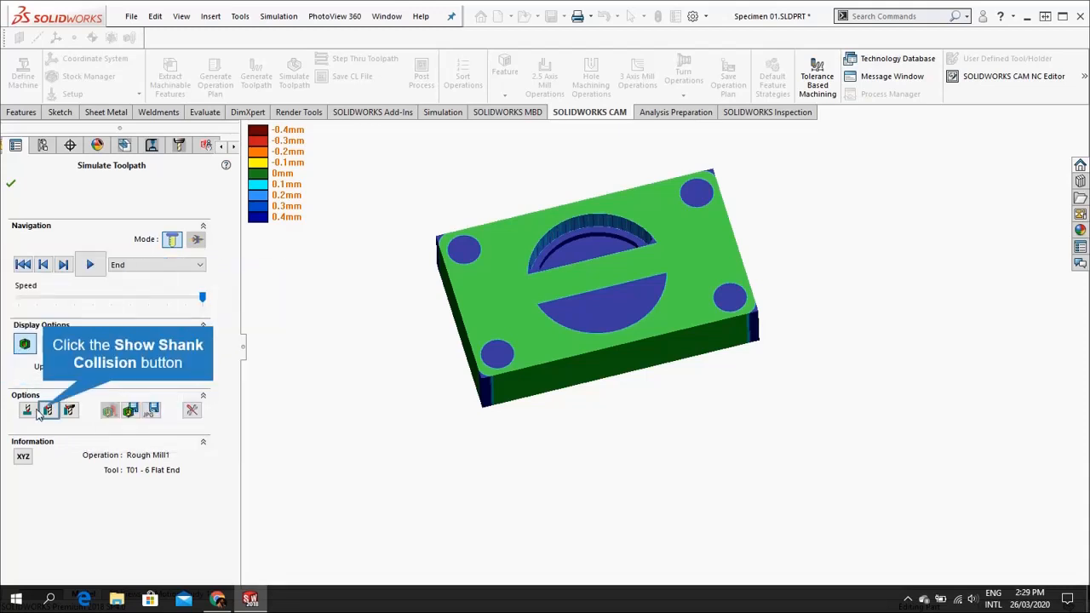
- Check the shank collision option and play the rest of the simulation to the end at maximum speed
{"action": "left_click", "coordinate": [47, 411]}
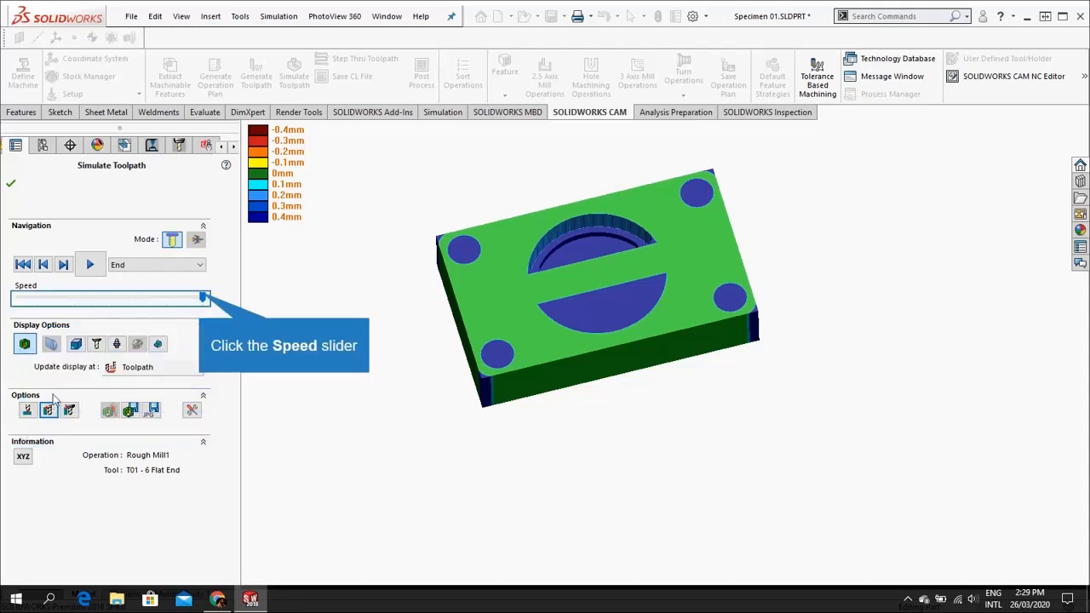
{"action": "left_click", "coordinate": [203, 296]}
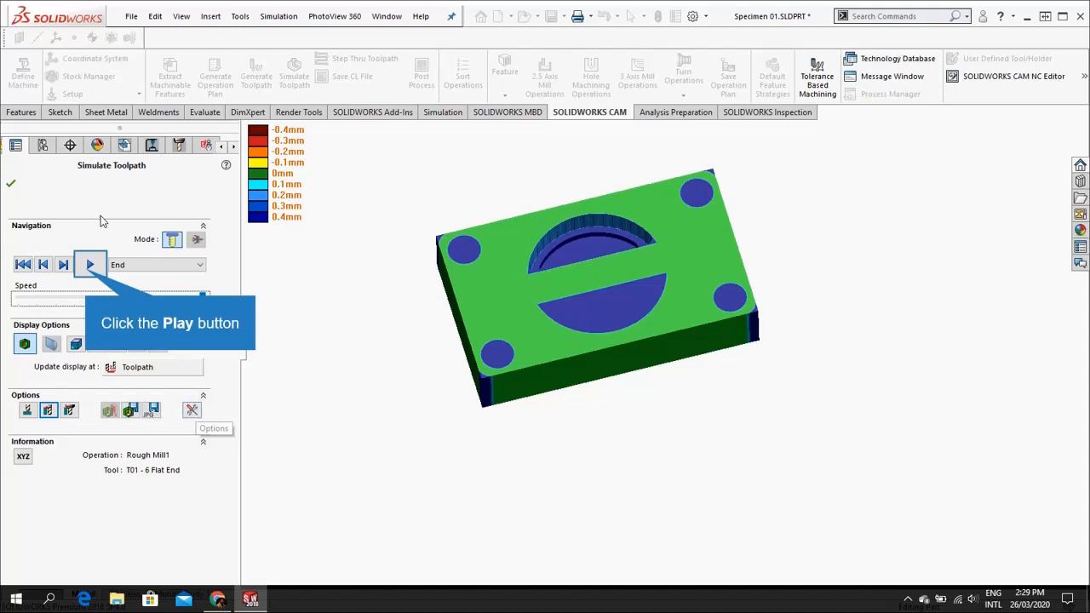
{"action": "left_click", "coordinate": [89, 266]}
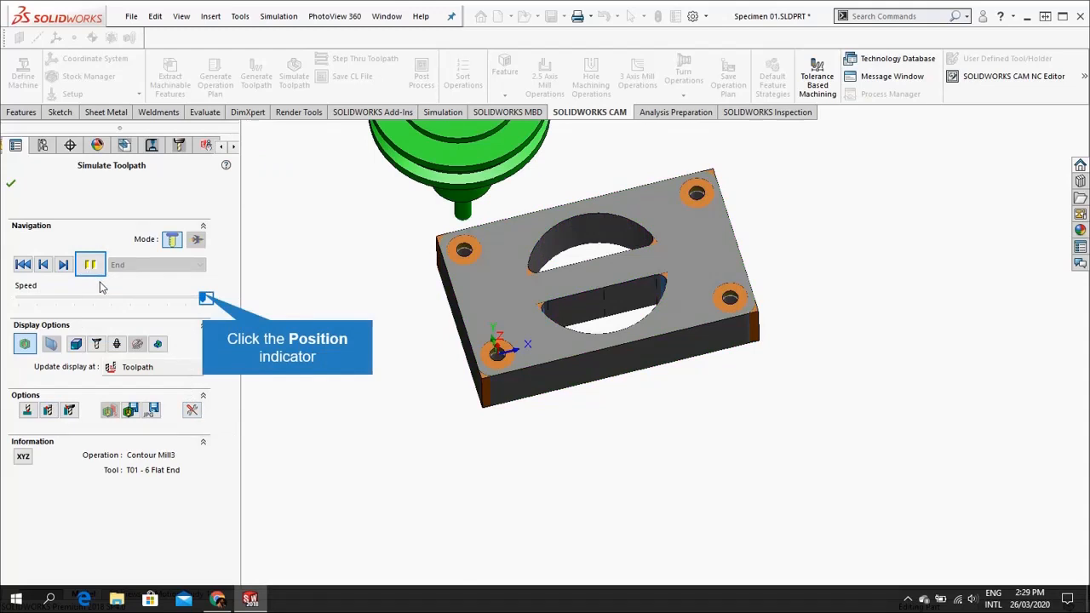
- Lower the simulation speed slightly and replay the whole toolpath simulation from the start
{"action": "left_click", "coordinate": [206, 298]}
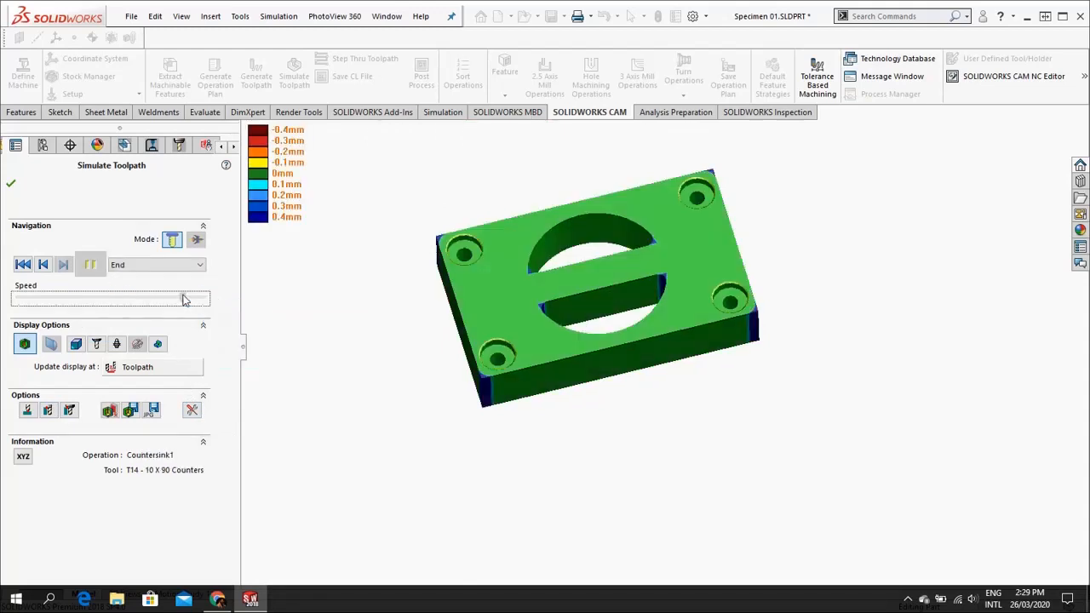
{"action": "left_click", "coordinate": [24, 266]}
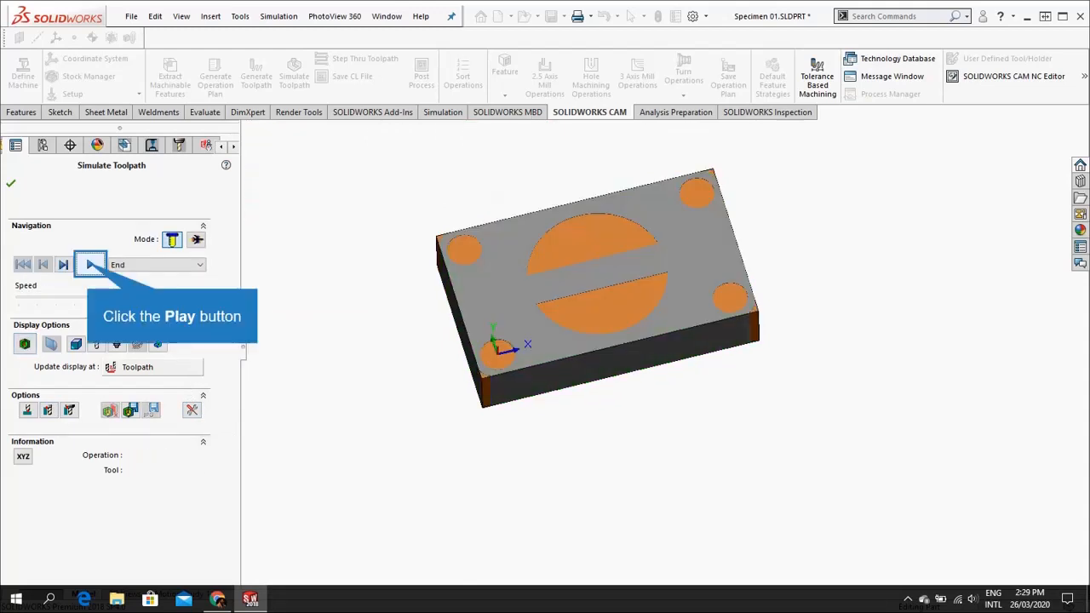
{"action": "left_click", "coordinate": [90, 265]}
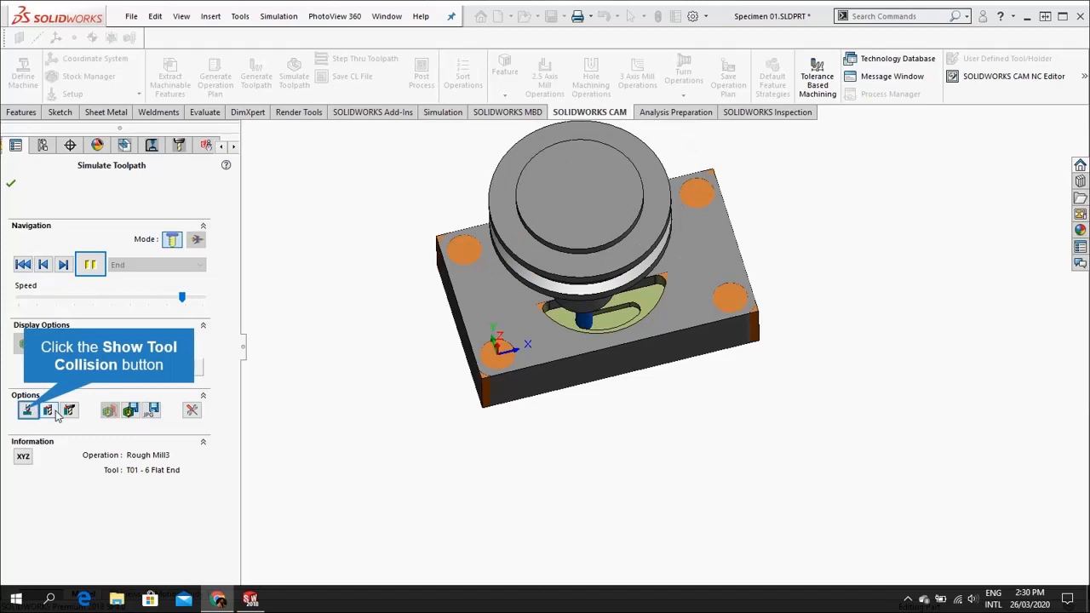
- Try Pause on Collision for tool collisions and finally set the option to Ignore Collision
{"action": "left_click", "coordinate": [27, 412]}
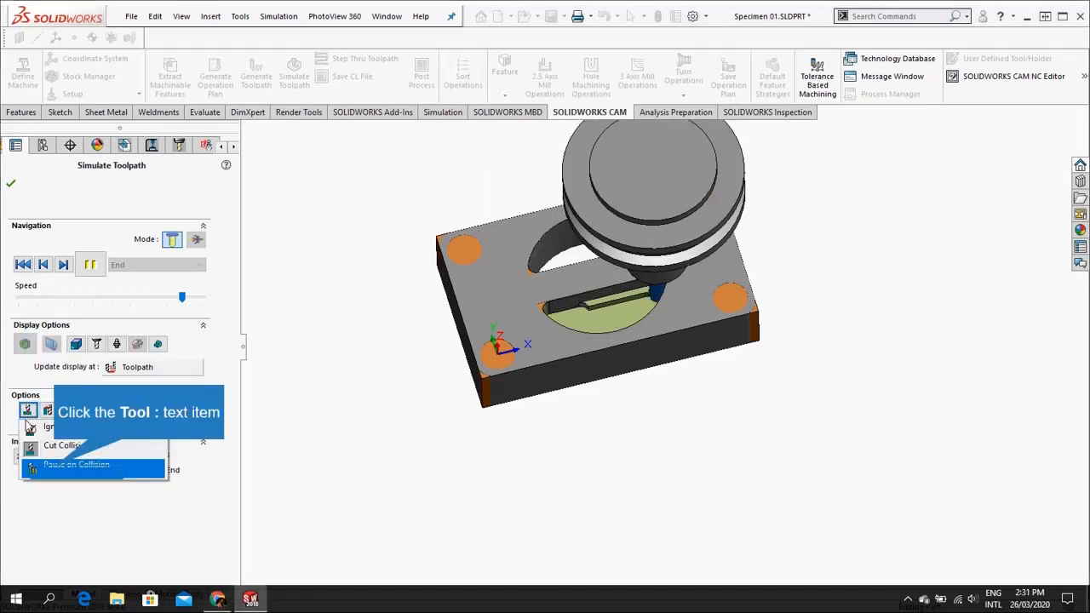
{"action": "left_click", "coordinate": [54, 468]}
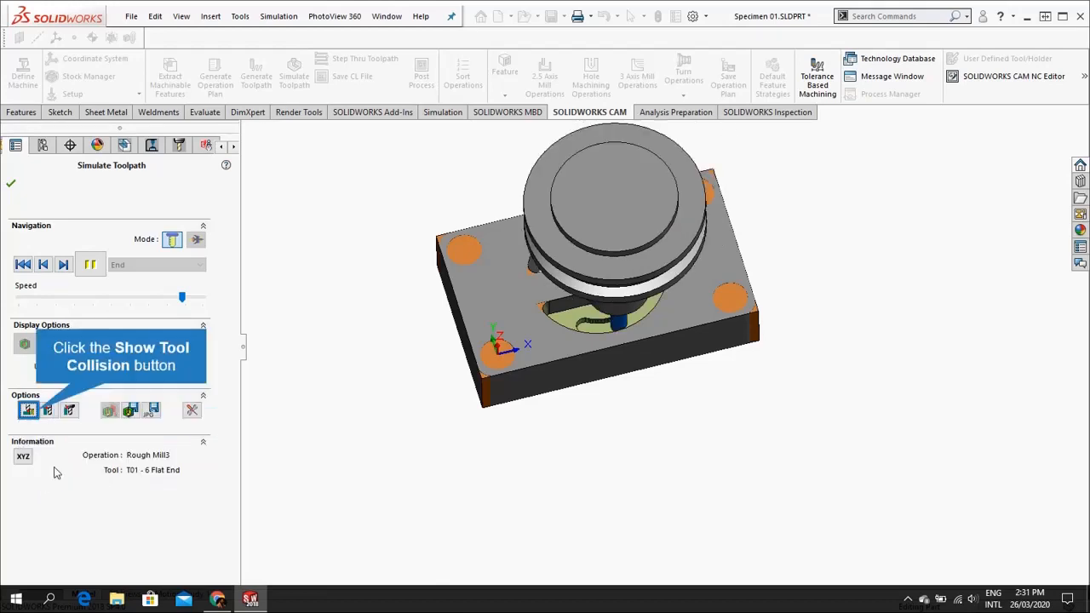
{"action": "left_click", "coordinate": [37, 417]}
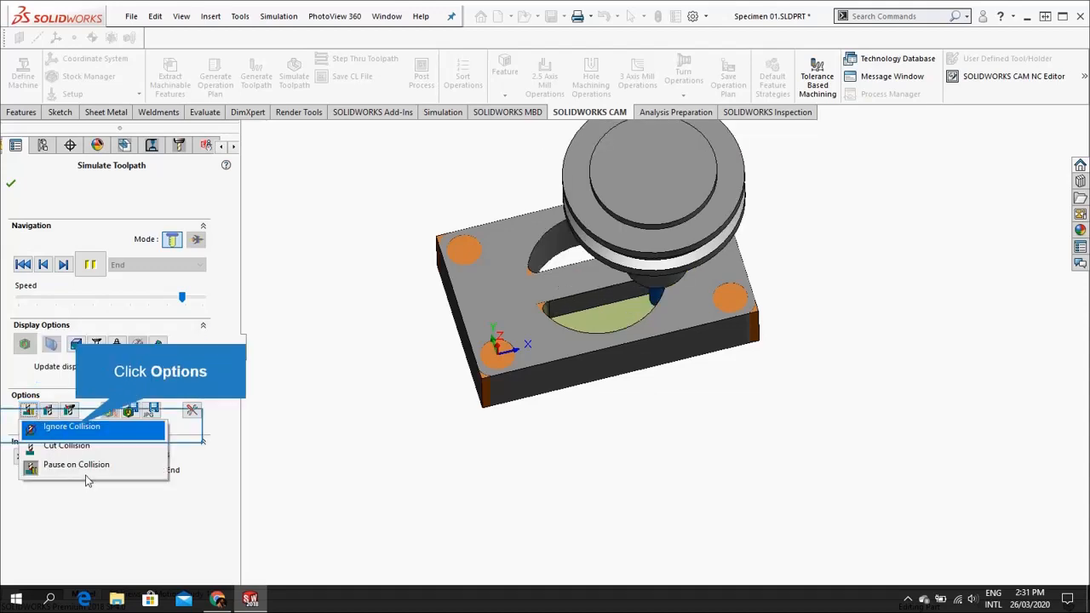
{"action": "left_click", "coordinate": [80, 430]}
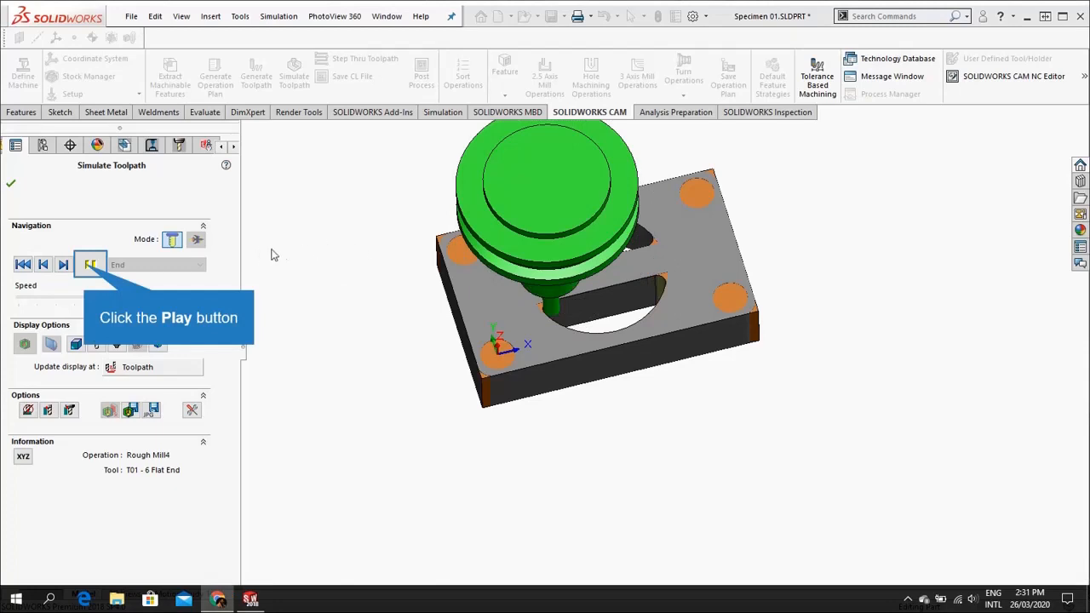
- Pause the replay, raise the speed to maximum and run the simulation through Countersink1 to the end
{"action": "left_click", "coordinate": [89, 264]}
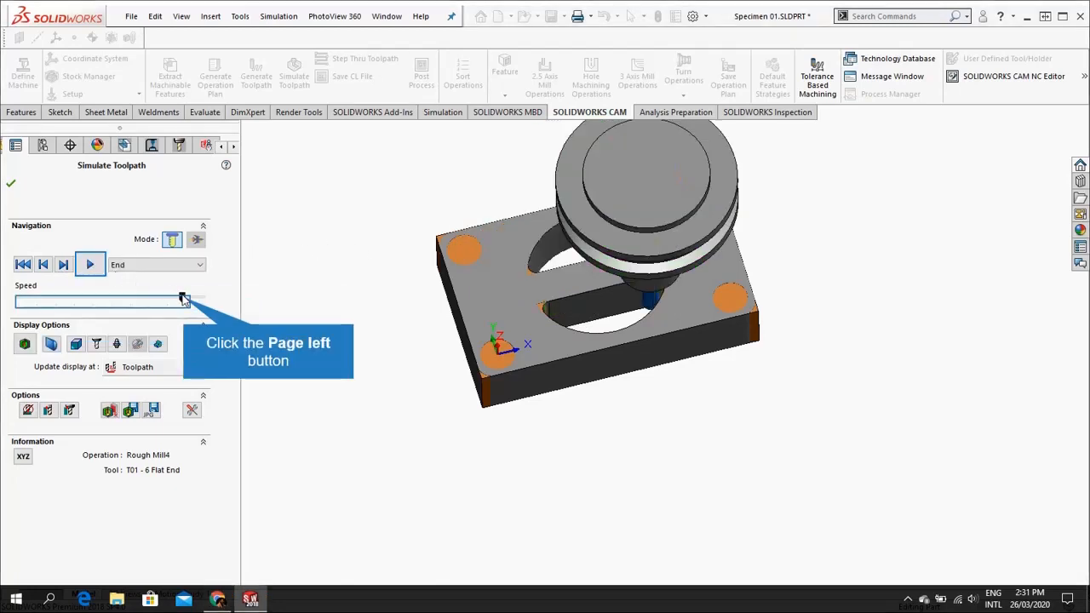
{"action": "left_click", "coordinate": [98, 269]}
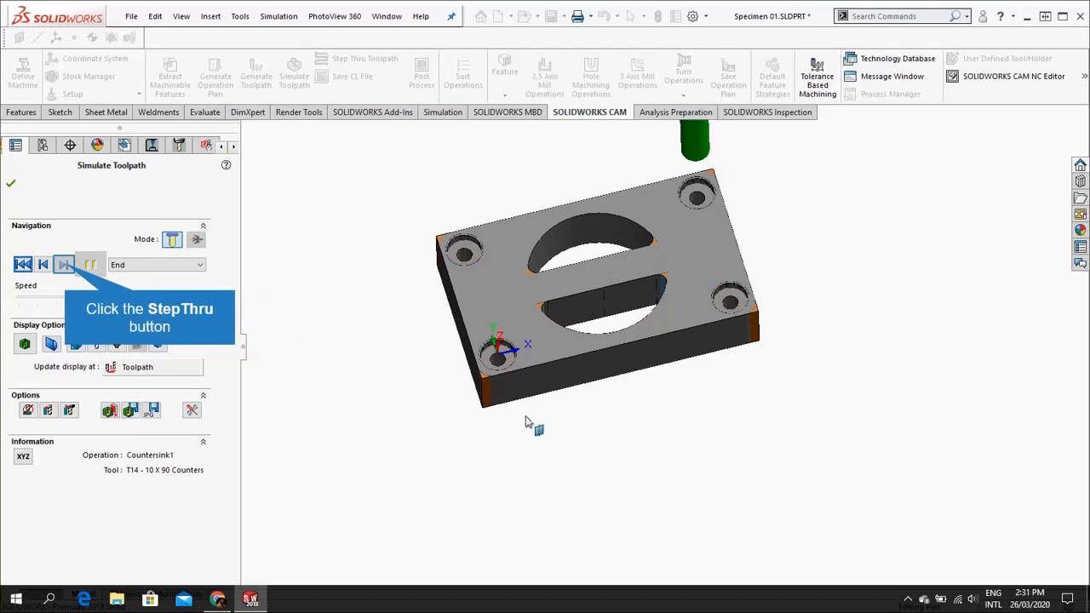
{"action": "left_click", "coordinate": [63, 265]}
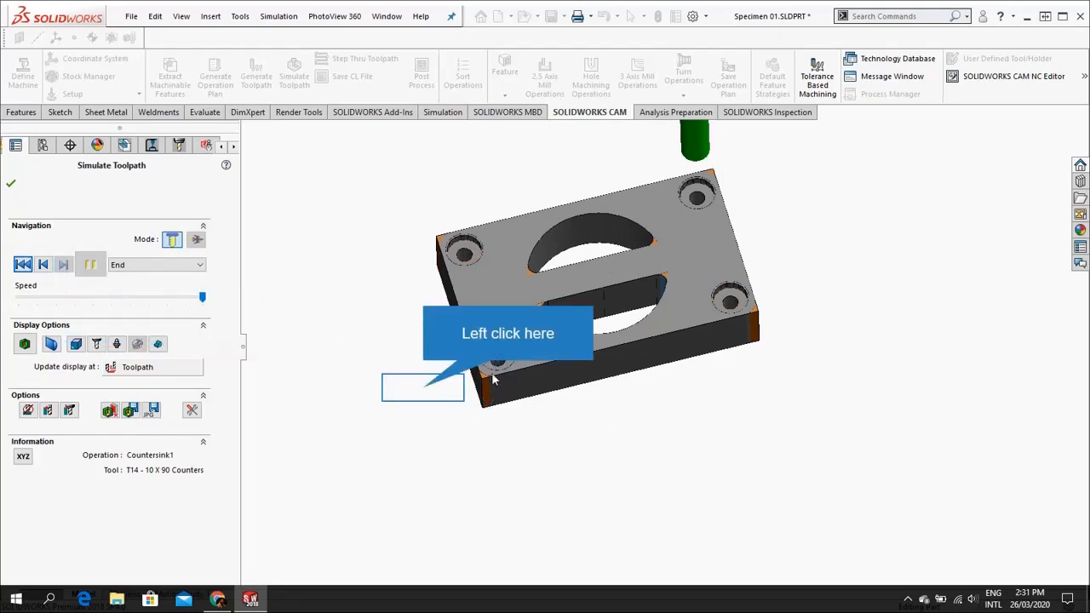
- Inspect the finished plate and its difference from the design part, and close the simulation after rewinding it
{"action": "left_click", "coordinate": [430, 393]}
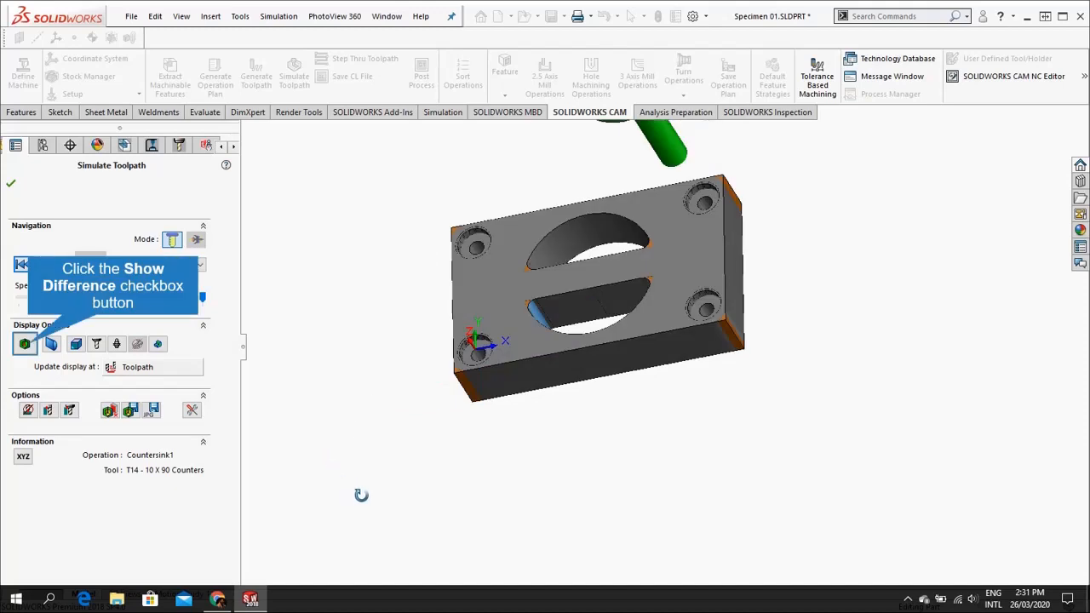
{"action": "left_click", "coordinate": [25, 345]}
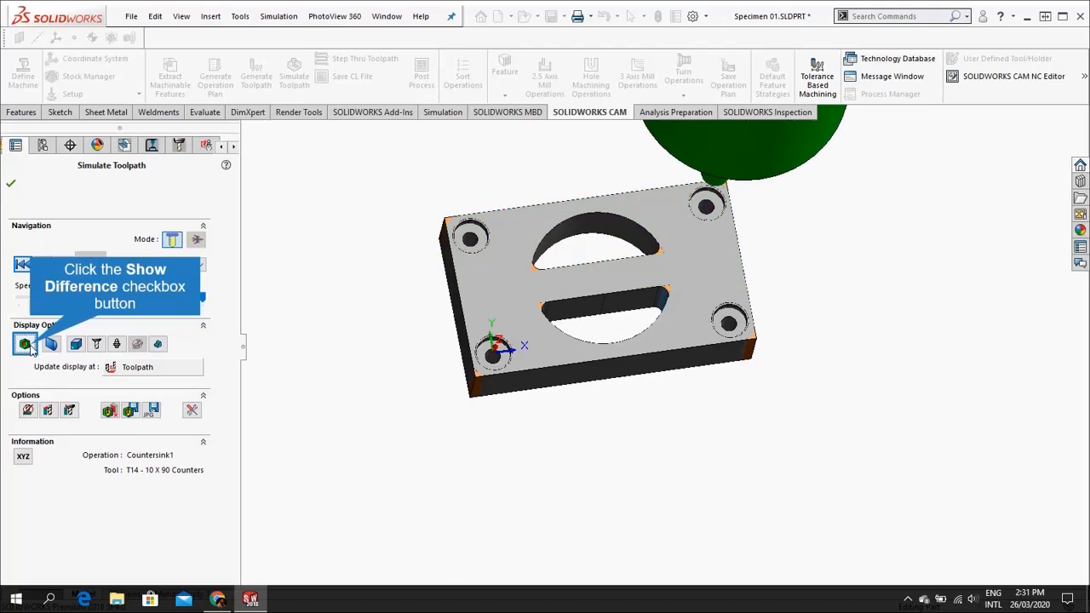
{"action": "left_click", "coordinate": [26, 345]}
{"action": "left_click", "coordinate": [24, 263]}
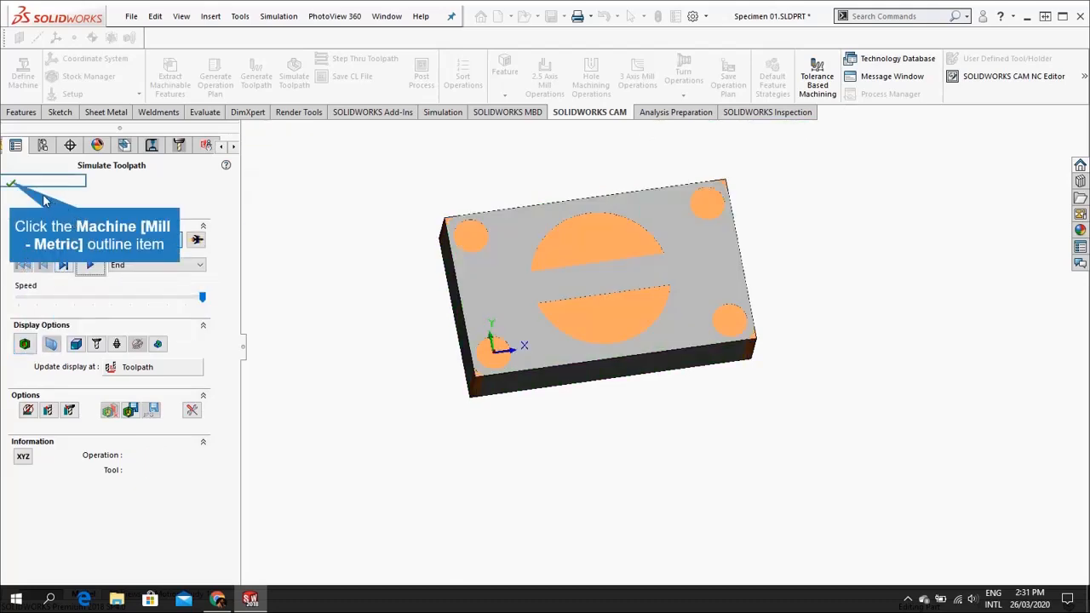
{"action": "left_click", "coordinate": [11, 185]}
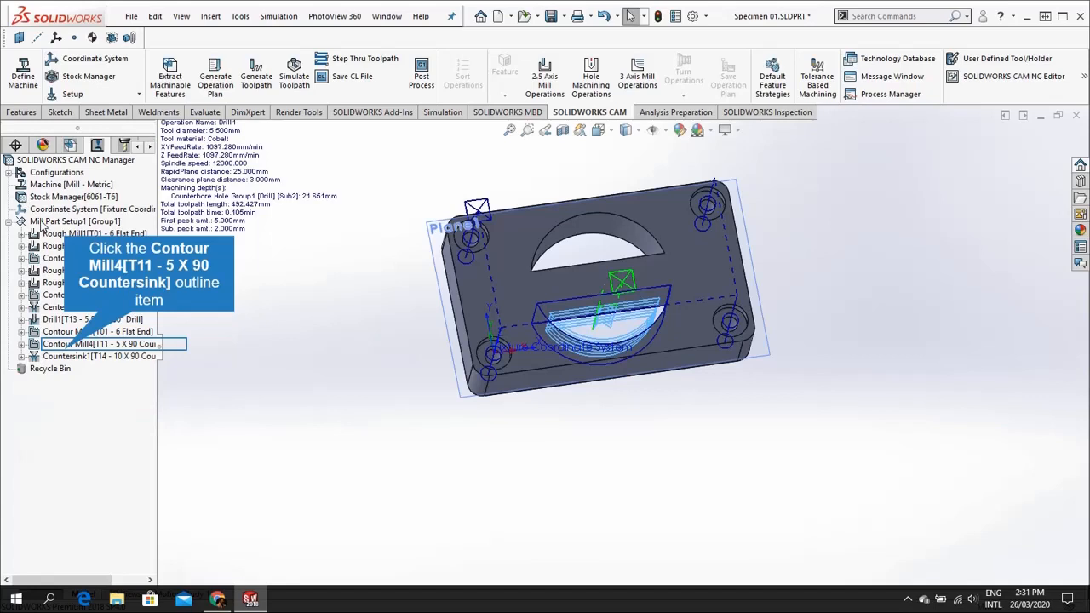
- Review the toolpaths and parameters of individual operations, from Contour Mill4 and Countersink1 back through Drill1 and Rough Mill3 to Contour Mill1
{"action": "left_click", "coordinate": [68, 345]}
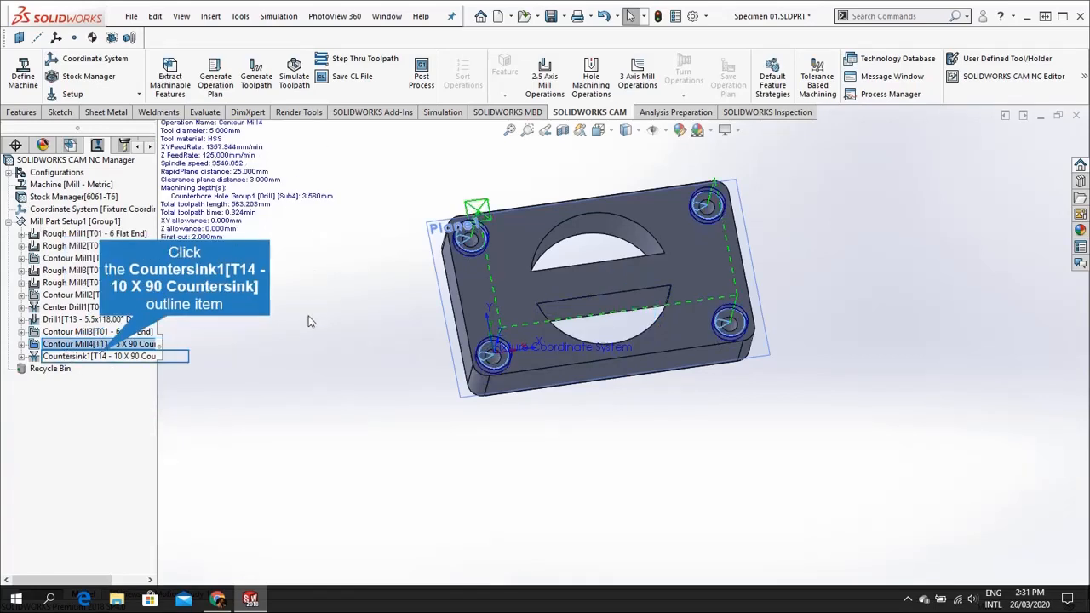
{"action": "left_click", "coordinate": [100, 356]}
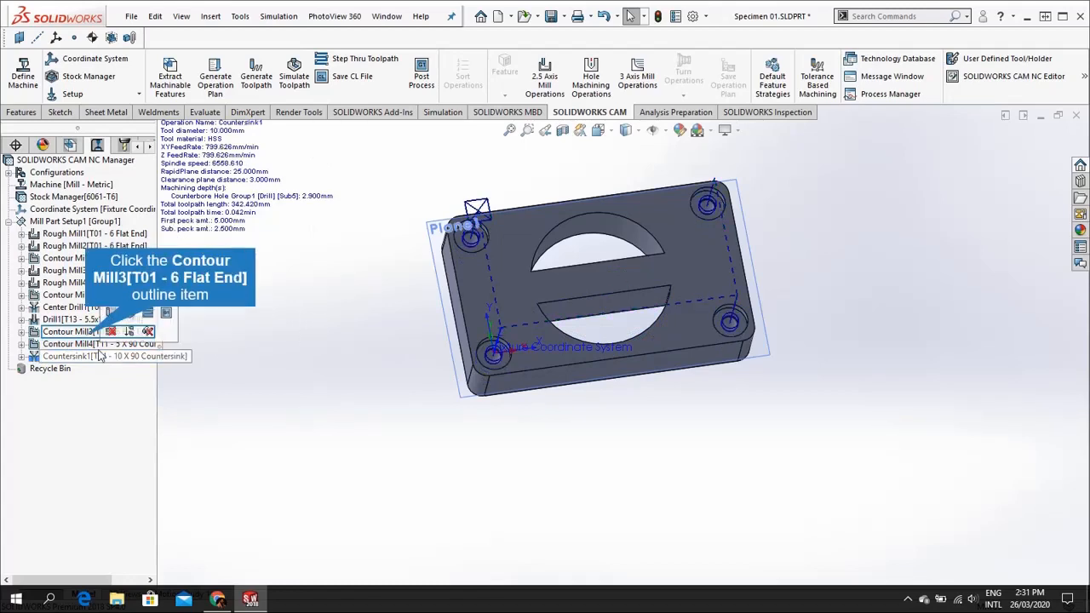
{"action": "left_click", "coordinate": [92, 332]}
{"action": "left_click", "coordinate": [72, 319]}
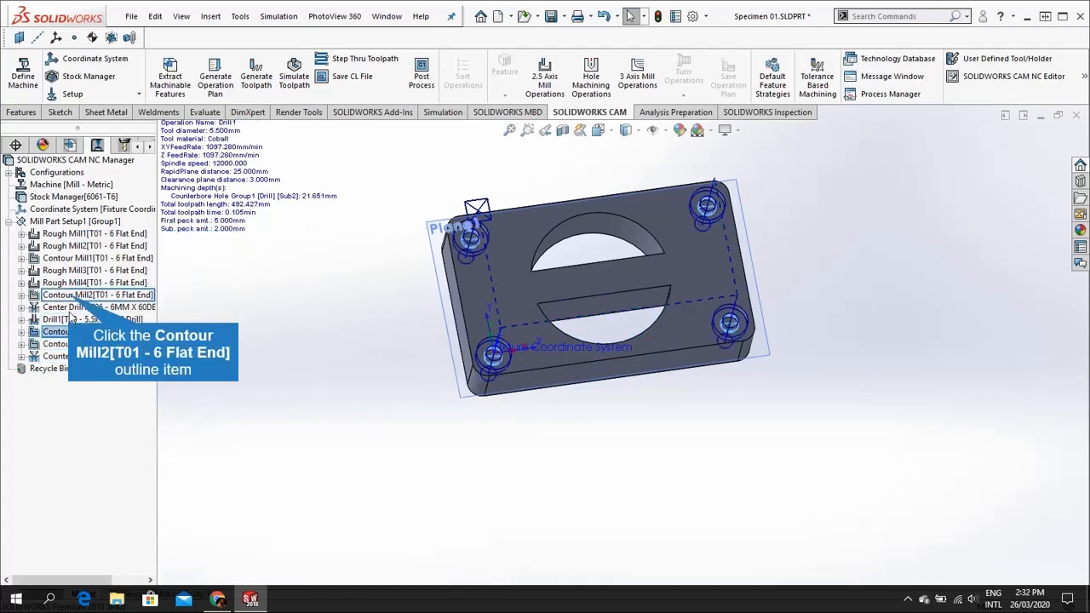
{"action": "left_click", "coordinate": [71, 296]}
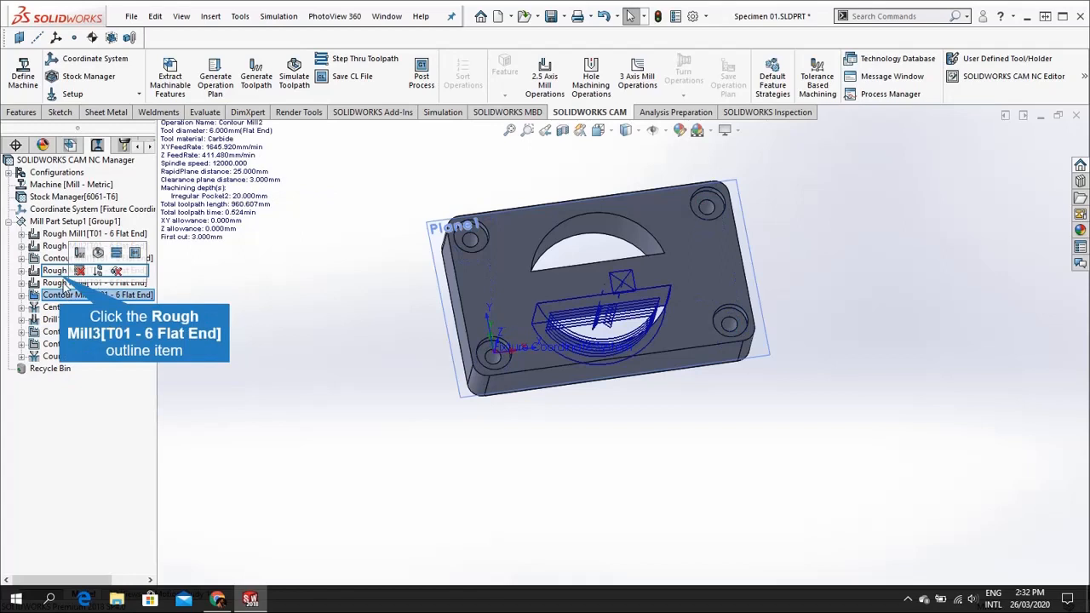
{"action": "left_click", "coordinate": [62, 271]}
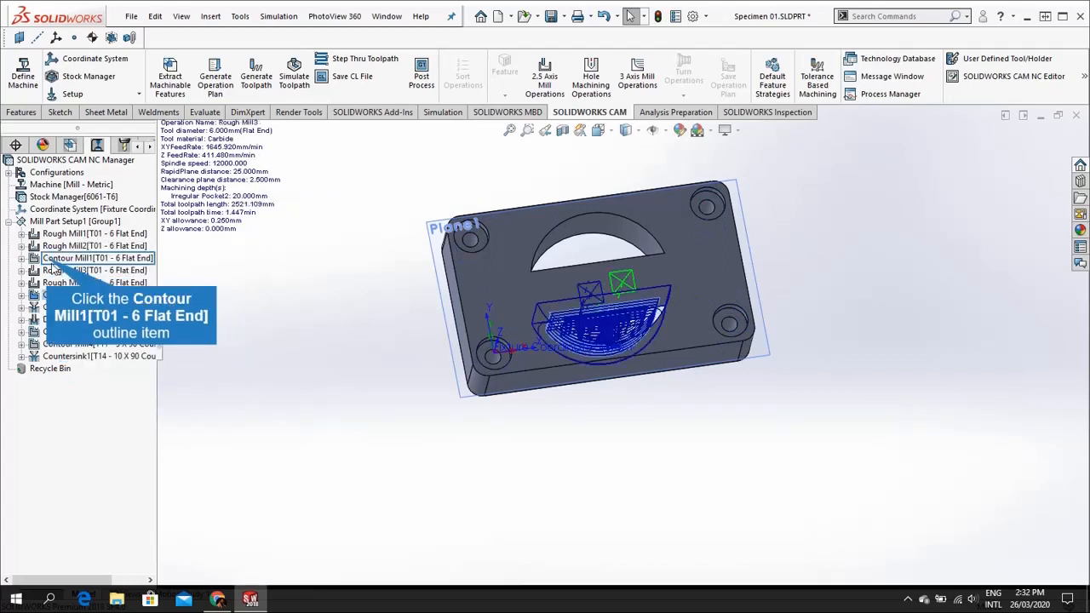
{"action": "left_click", "coordinate": [47, 258]}
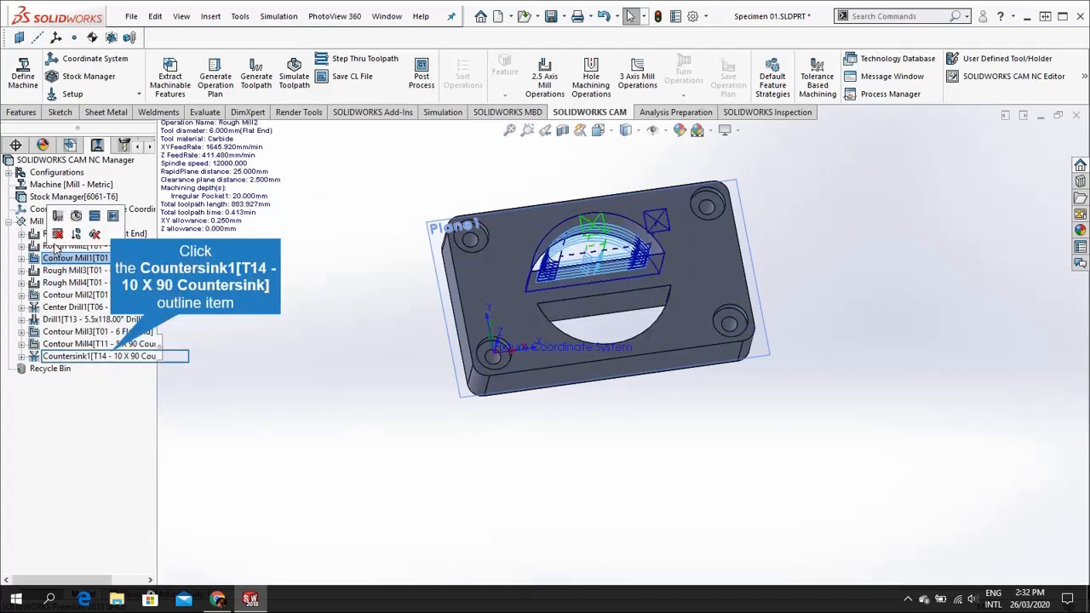
- Examine the corner-hole toolpaths of Countersink1, Drill1 and Center Drill1 from different viewing angles
{"action": "left_click", "coordinate": [123, 357]}
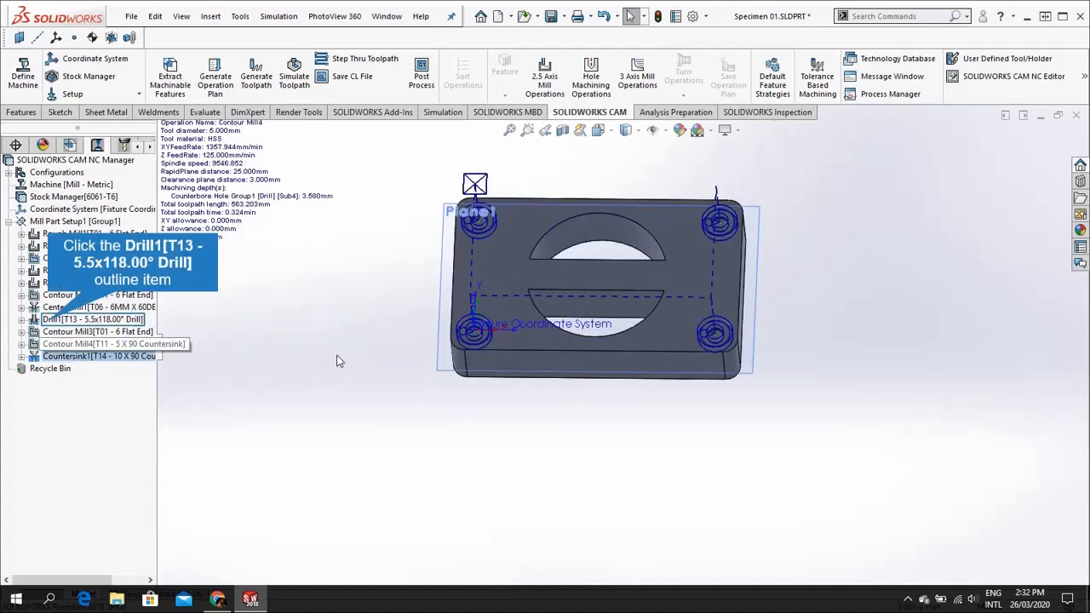
{"action": "left_click", "coordinate": [49, 320]}
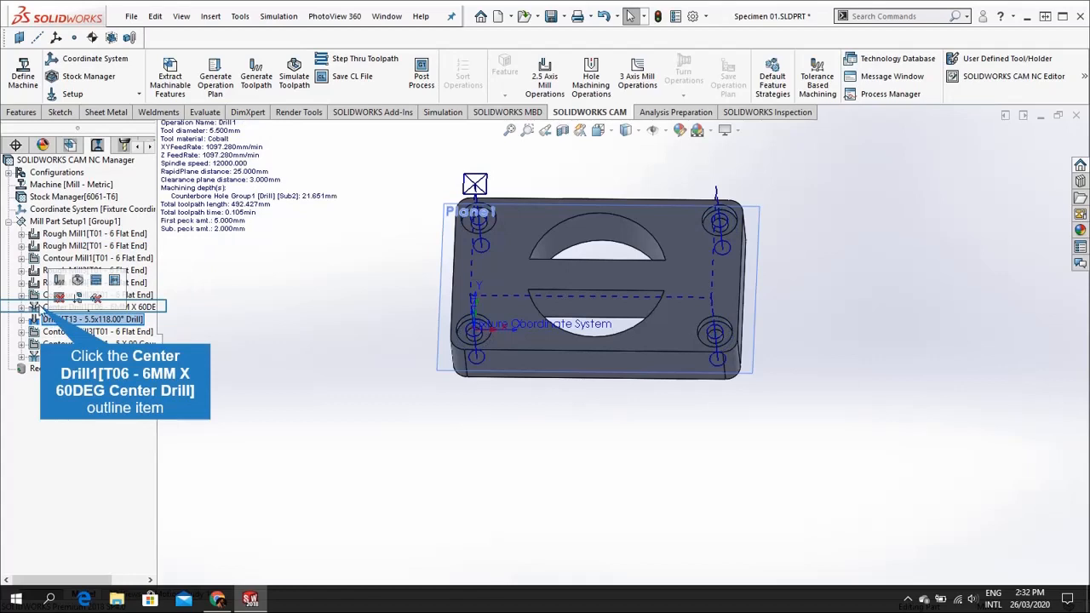
{"action": "left_click", "coordinate": [46, 307]}
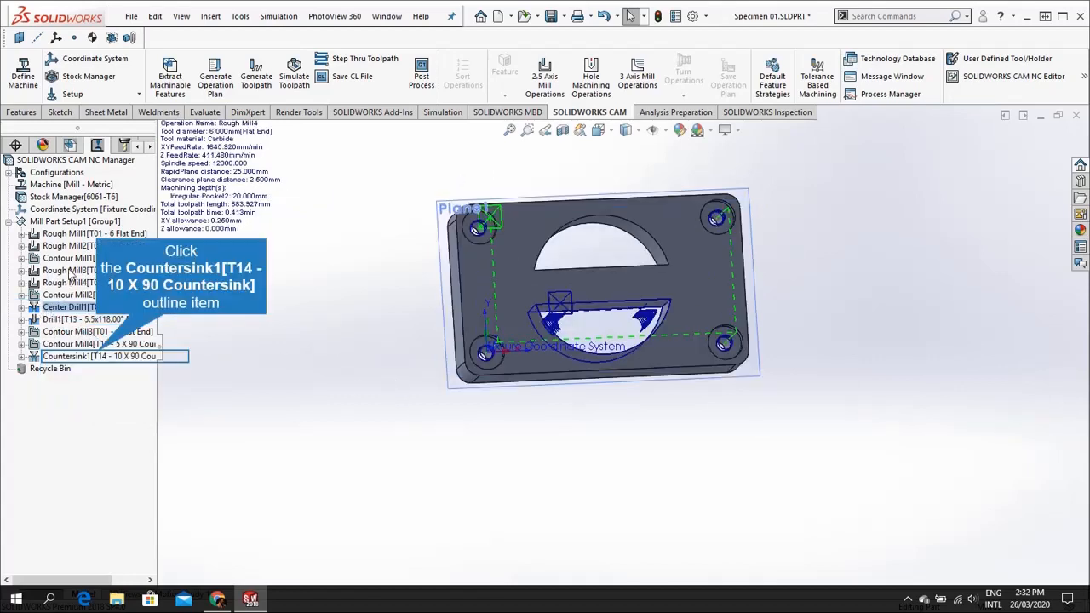
{"action": "left_click", "coordinate": [103, 355]}
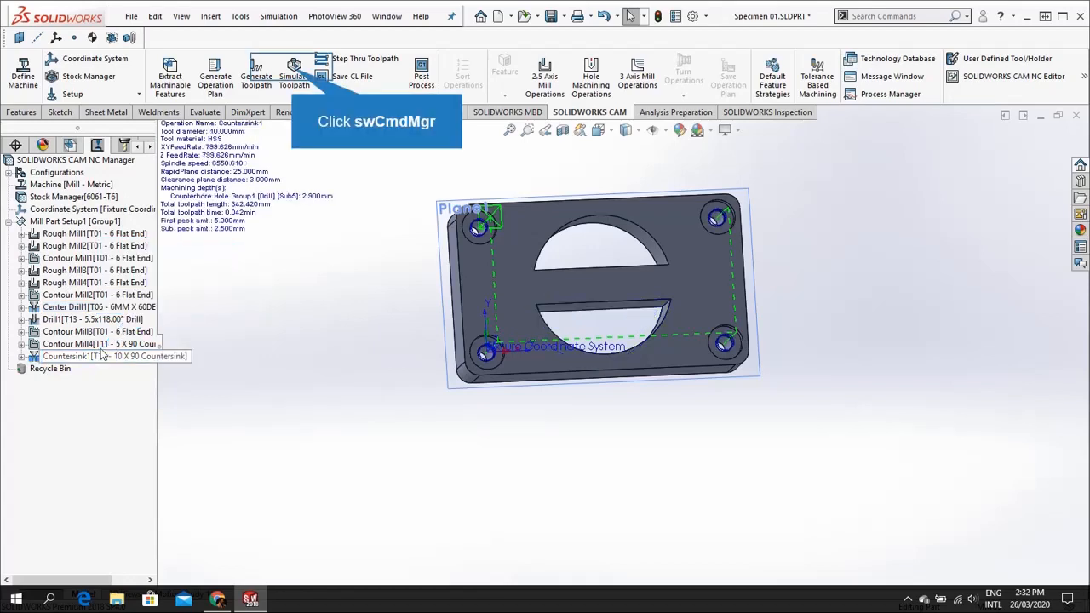
- Start the toolpath simulation and run it to the end, adjusting the playback speed
{"action": "left_click", "coordinate": [295, 78]}
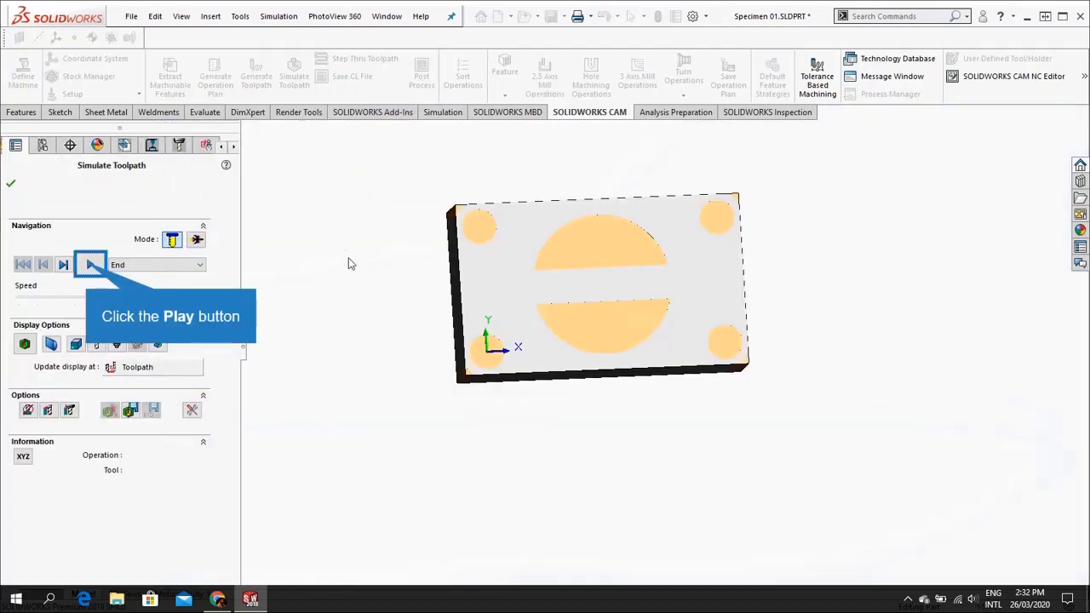
{"action": "left_click", "coordinate": [91, 266]}
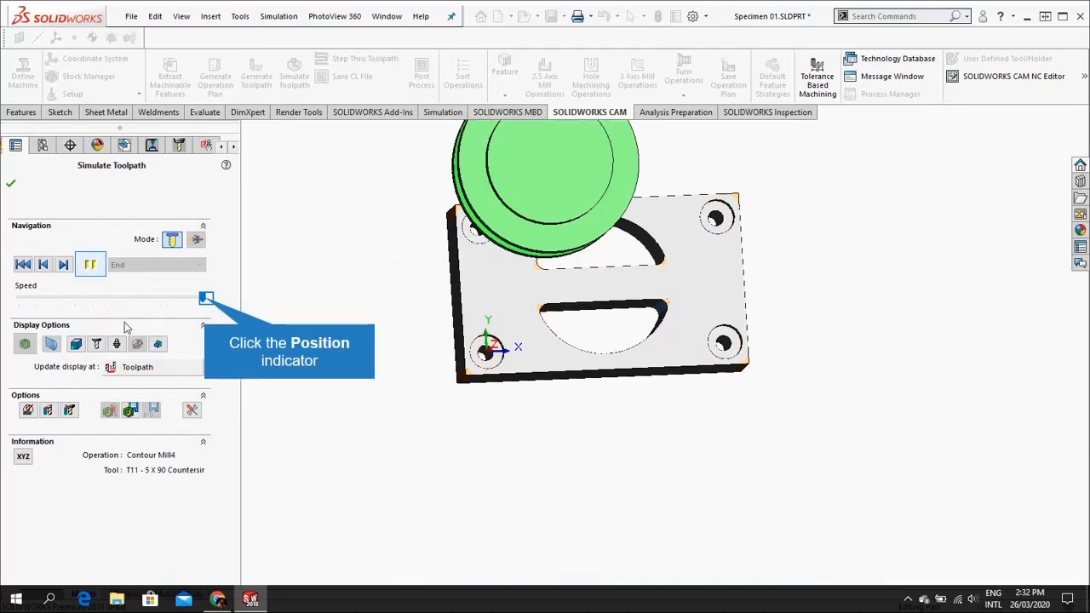
{"action": "left_click", "coordinate": [204, 299]}
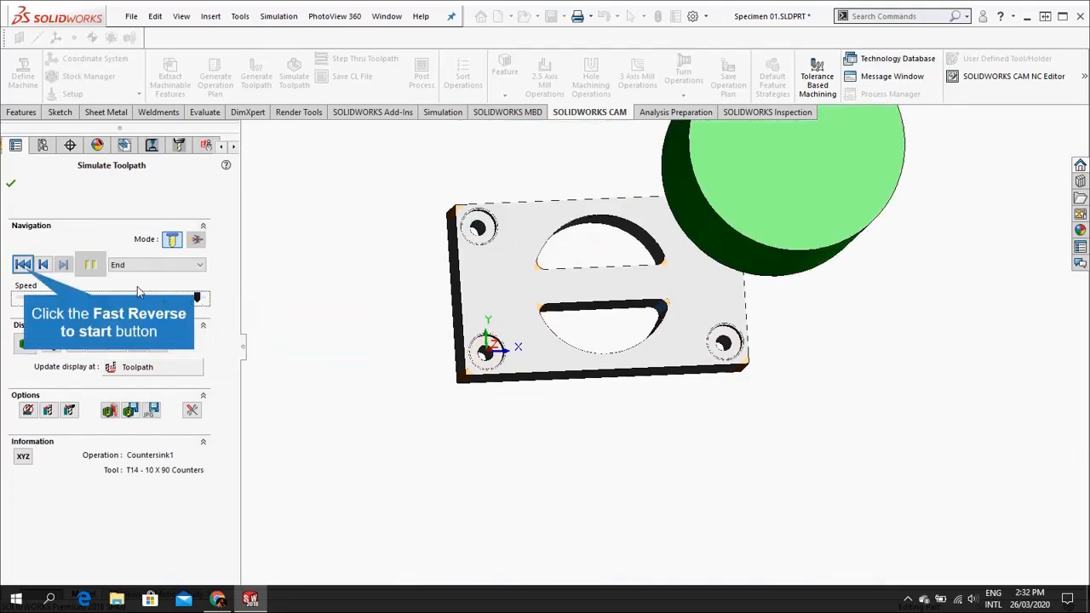
- Replay the simulation from the start at increased speed while viewing the XYZ tool moves, and close the message window
{"action": "left_click", "coordinate": [30, 267]}
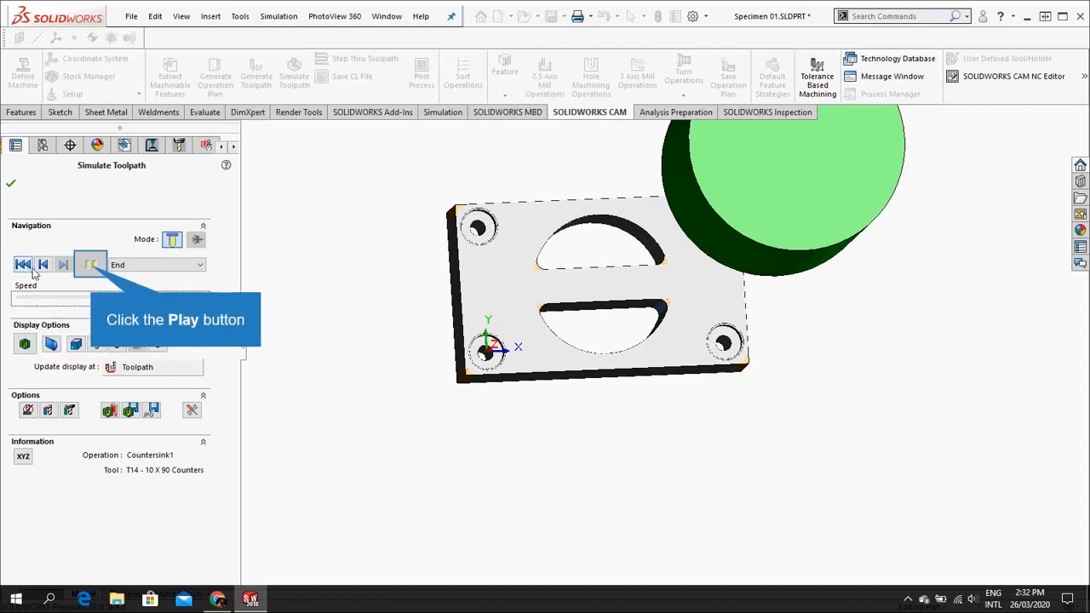
{"action": "left_click", "coordinate": [90, 266]}
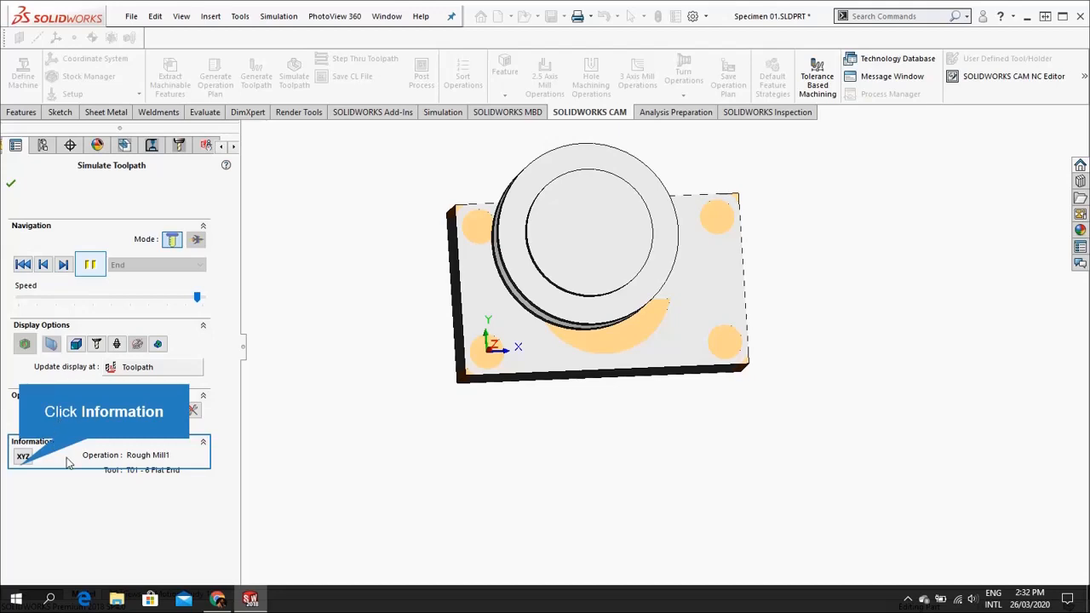
{"action": "left_click", "coordinate": [23, 461]}
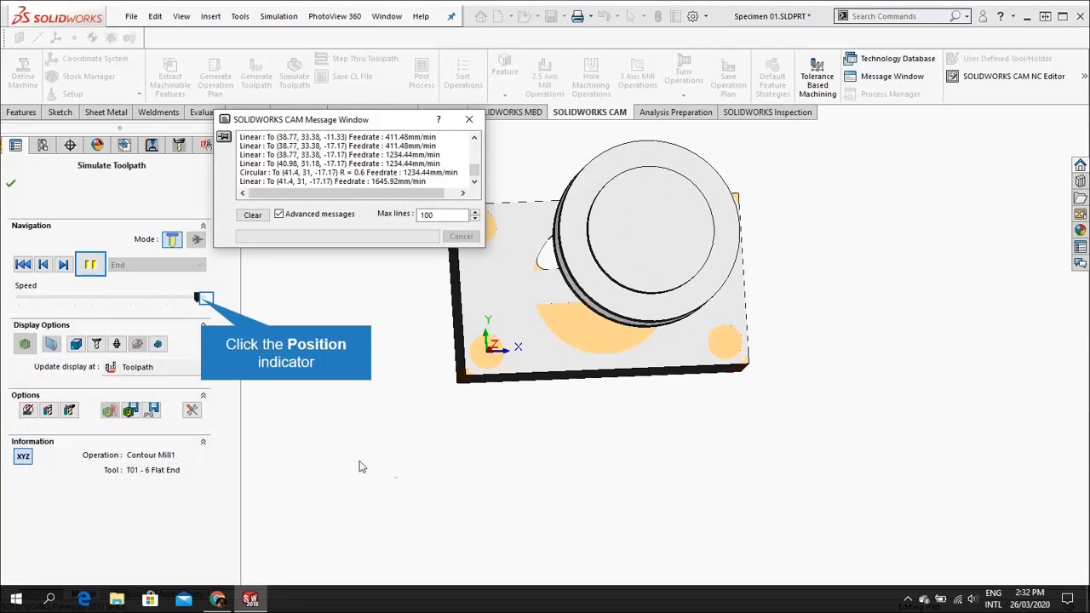
{"action": "left_click", "coordinate": [203, 299]}
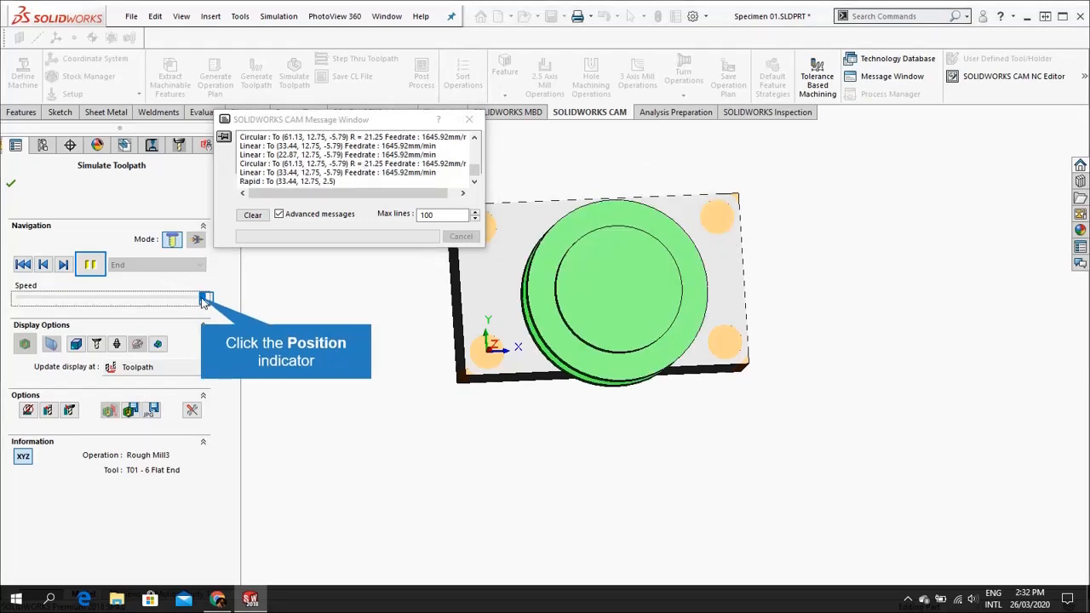
{"action": "left_click", "coordinate": [203, 298]}
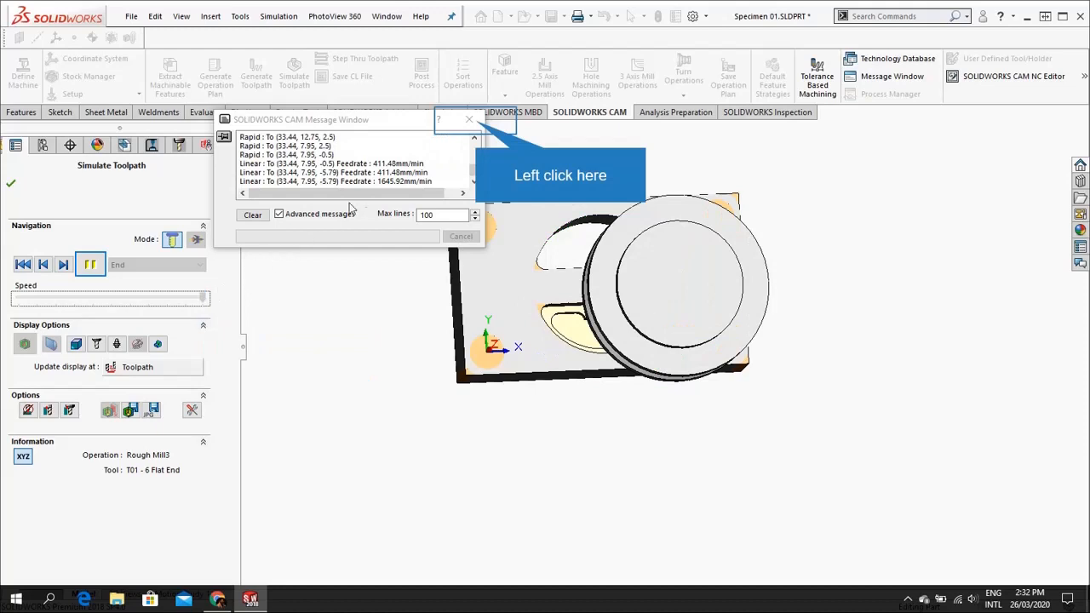
{"action": "left_click", "coordinate": [467, 120]}
- Pause the simulation at Drill1 and advance it through several single tool moves
{"action": "left_click", "coordinate": [64, 266]}
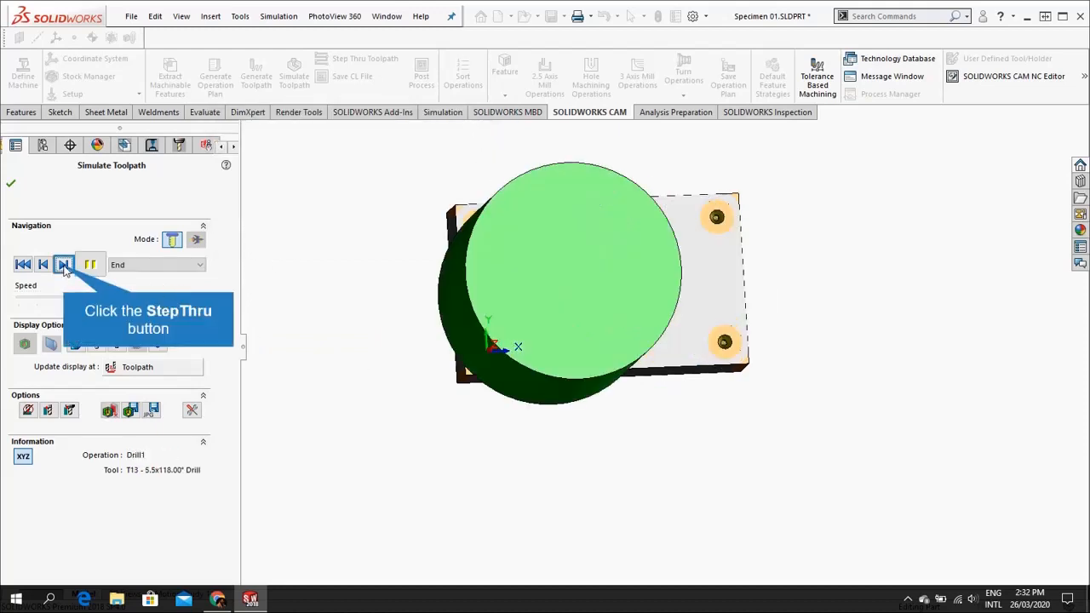
{"action": "left_click", "coordinate": [64, 266]}
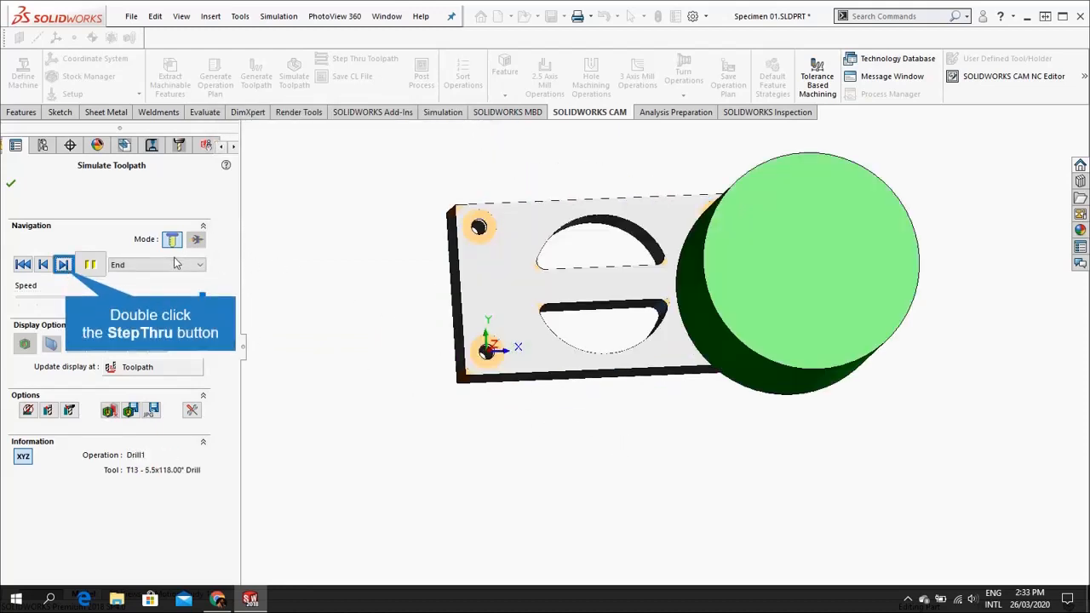
{"action": "double_click", "coordinate": [64, 265]}
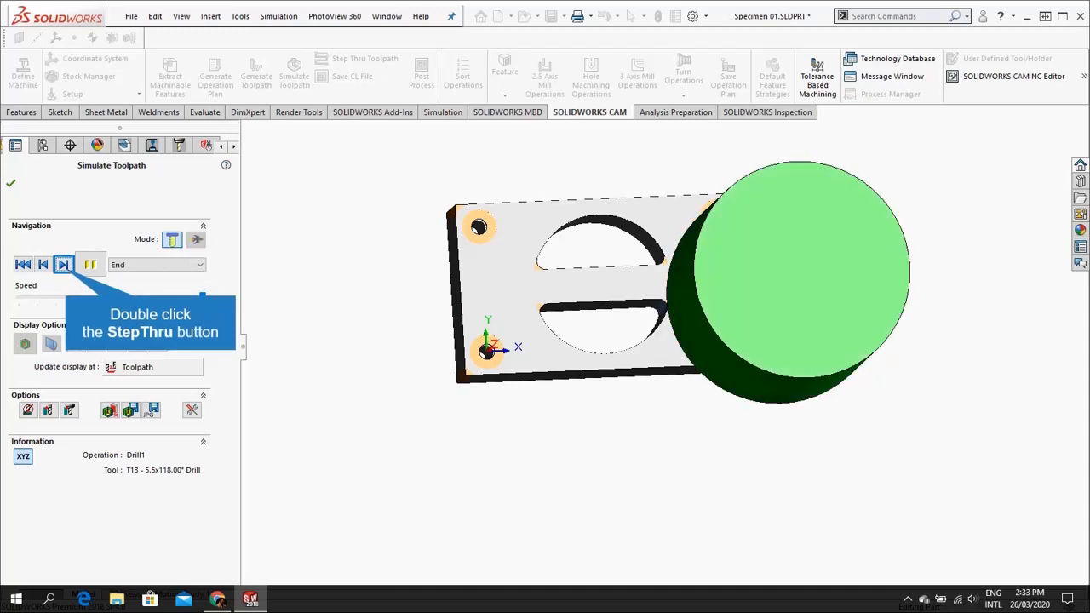
- Set the simulation's stopping point to Next Tool and advance the drilling by a single move
{"action": "left_click", "coordinate": [136, 265]}
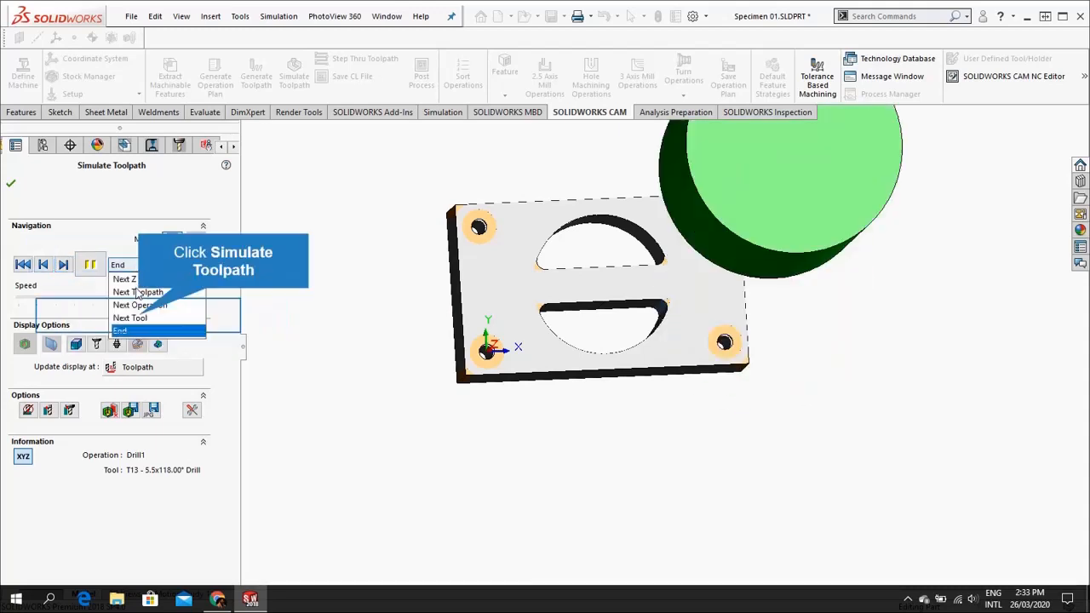
{"action": "left_click", "coordinate": [136, 318]}
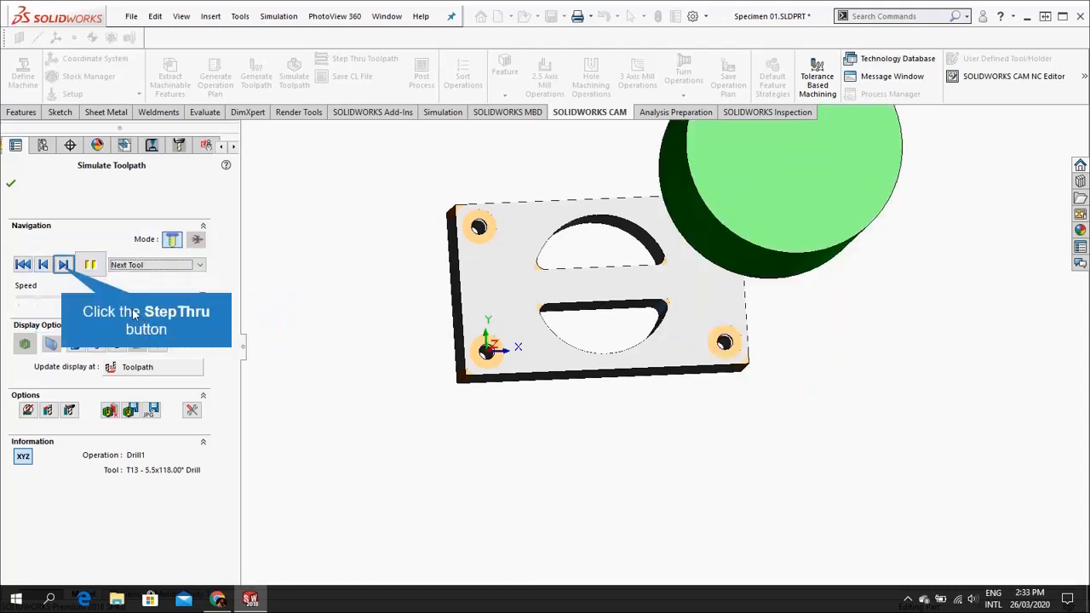
{"action": "left_click", "coordinate": [63, 265]}
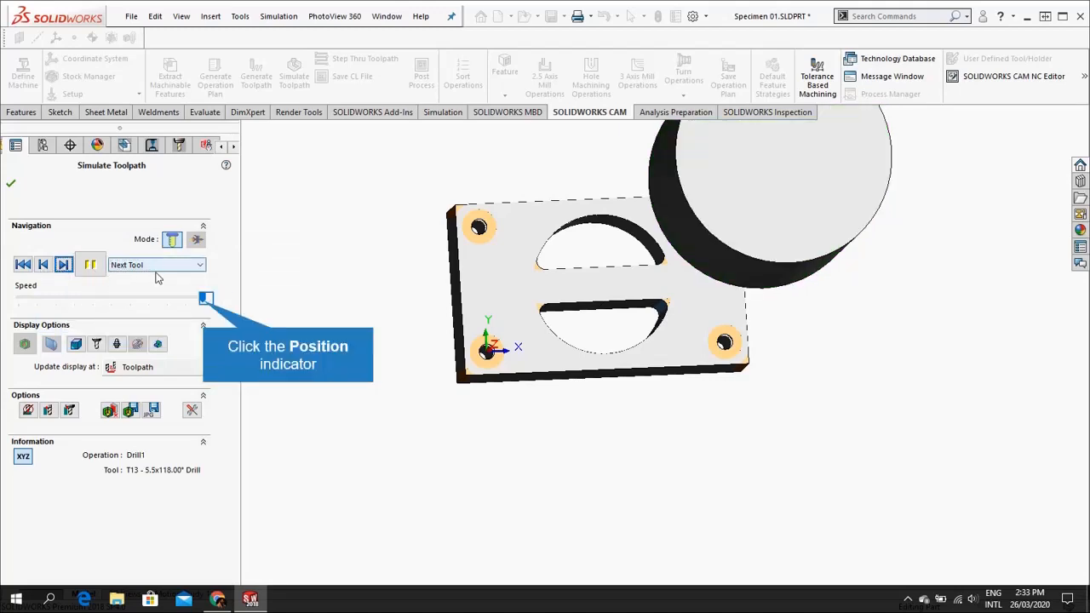
{"action": "left_click", "coordinate": [207, 300]}
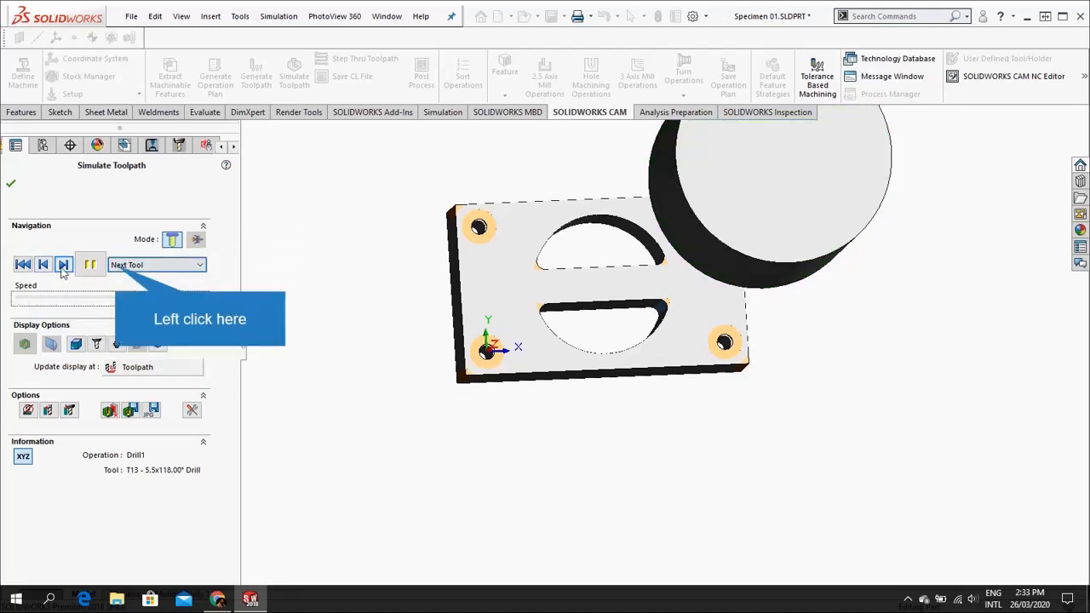
- Try Next Z Level as the stopping point, change it to Next Toolpath and play the simulation to that point
{"action": "left_click", "coordinate": [111, 265]}
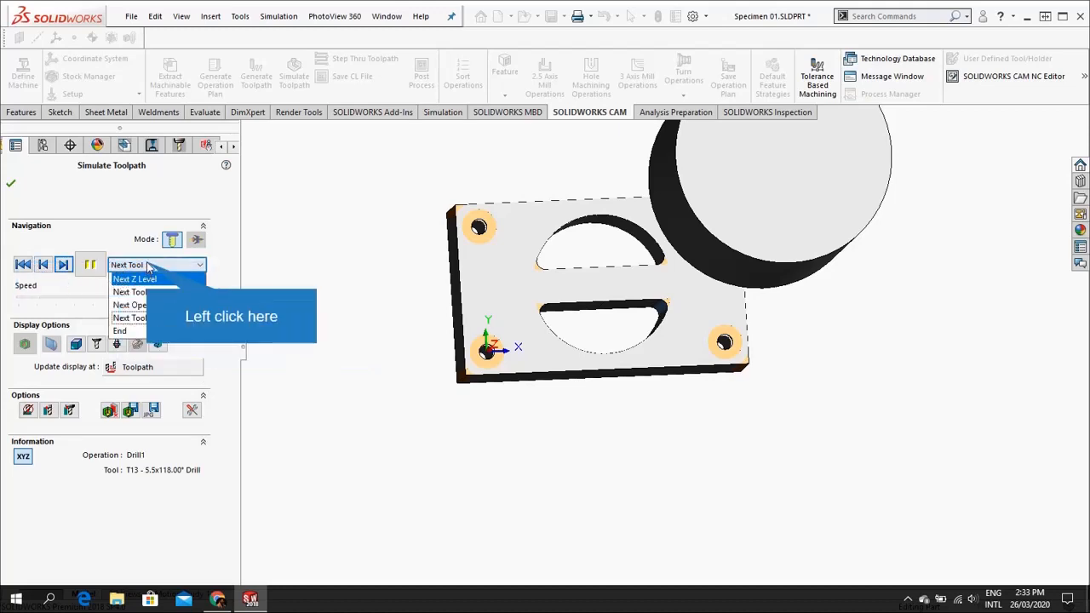
{"action": "left_click", "coordinate": [134, 279]}
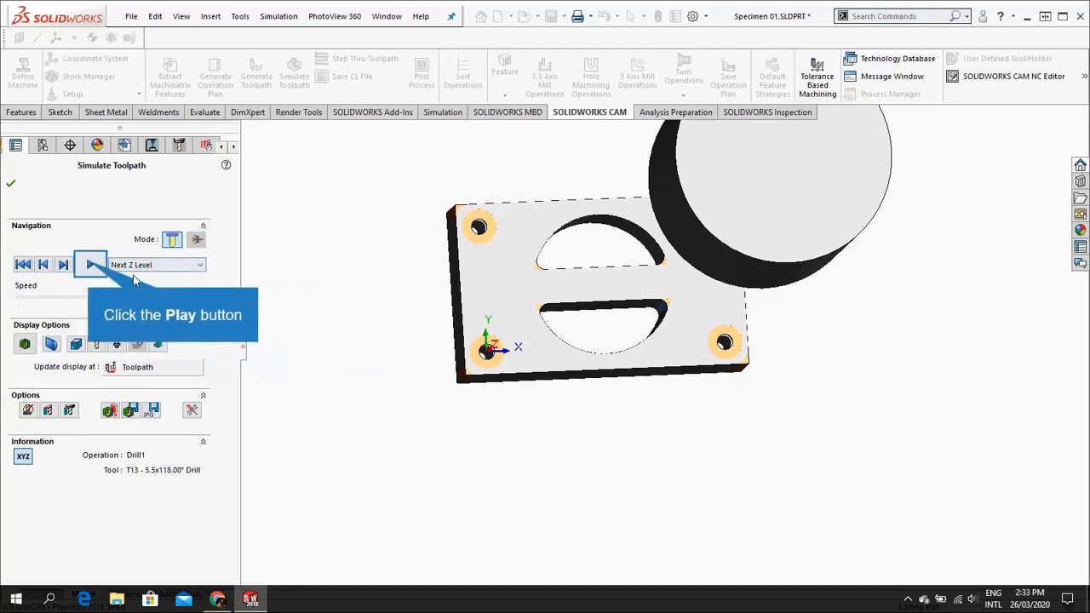
{"action": "left_click", "coordinate": [122, 267]}
{"action": "left_click", "coordinate": [128, 287]}
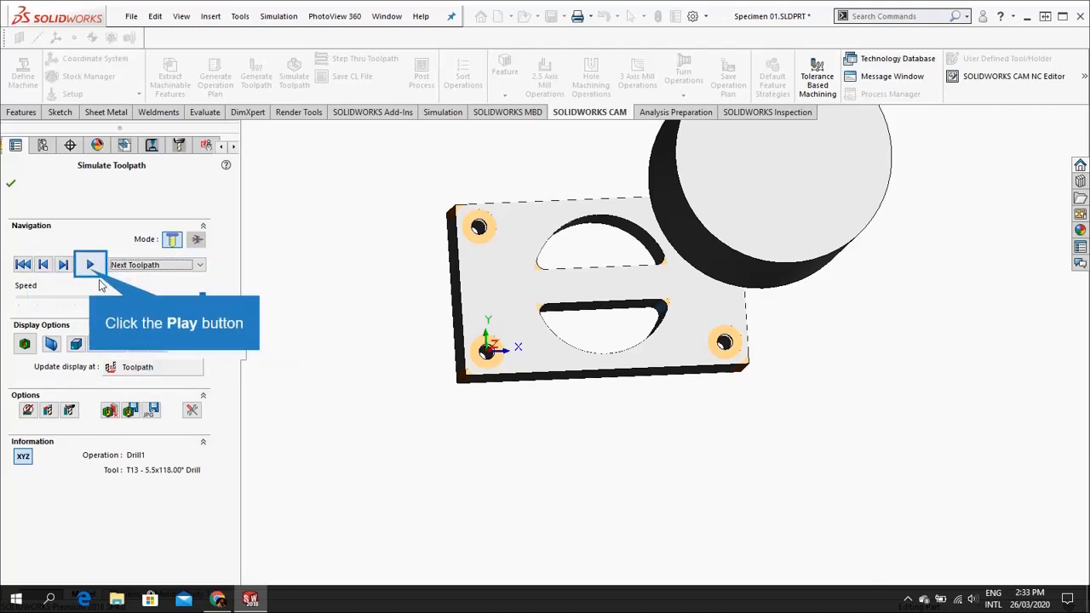
{"action": "left_click", "coordinate": [91, 266]}
- Set the stopping point to Next Operation and play Contour Mill3, Contour Mill4 and Countersink1 one operation at a time
{"action": "left_click", "coordinate": [126, 269]}
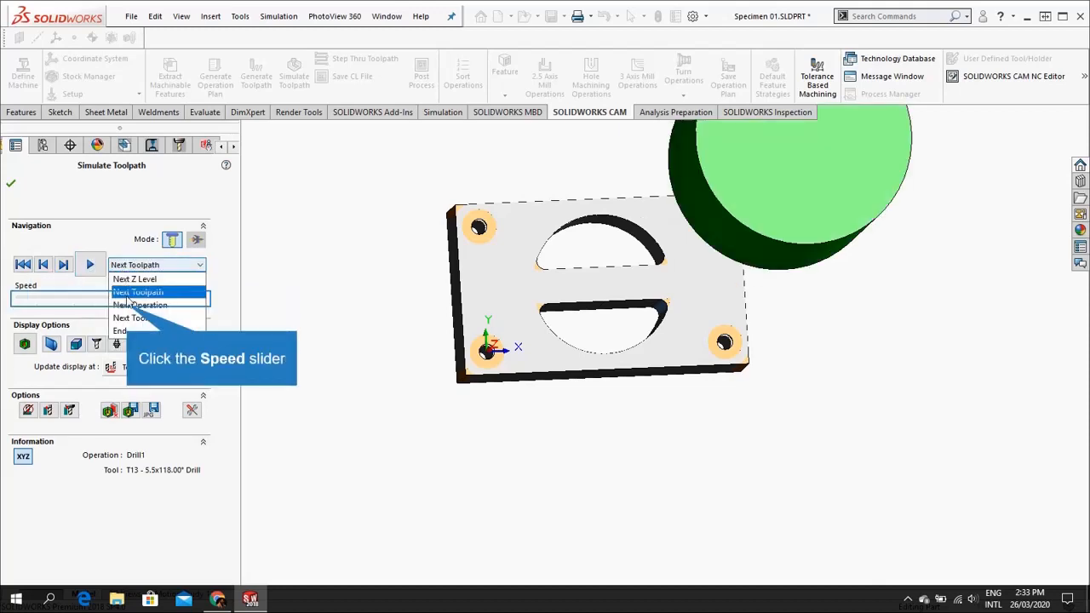
{"action": "left_click", "coordinate": [136, 304]}
{"action": "left_click", "coordinate": [91, 266]}
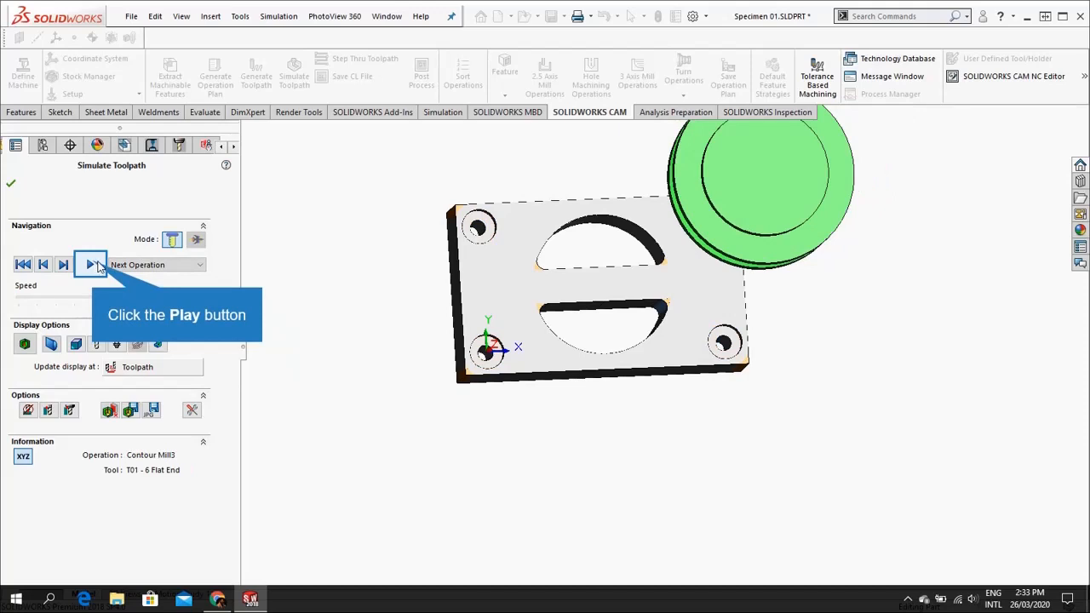
{"action": "left_click", "coordinate": [91, 266]}
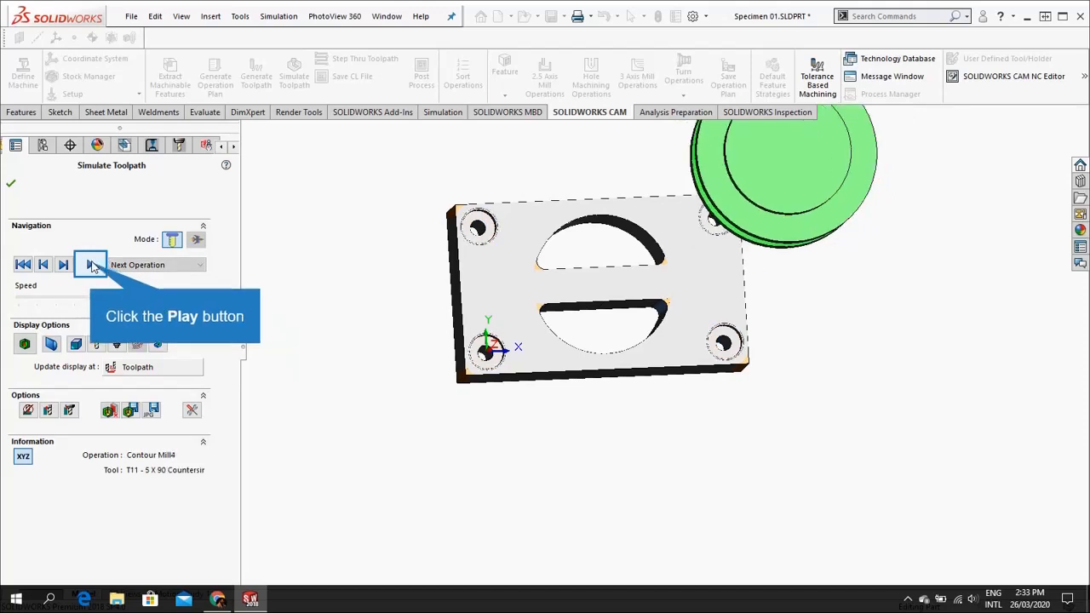
{"action": "left_click", "coordinate": [92, 266]}
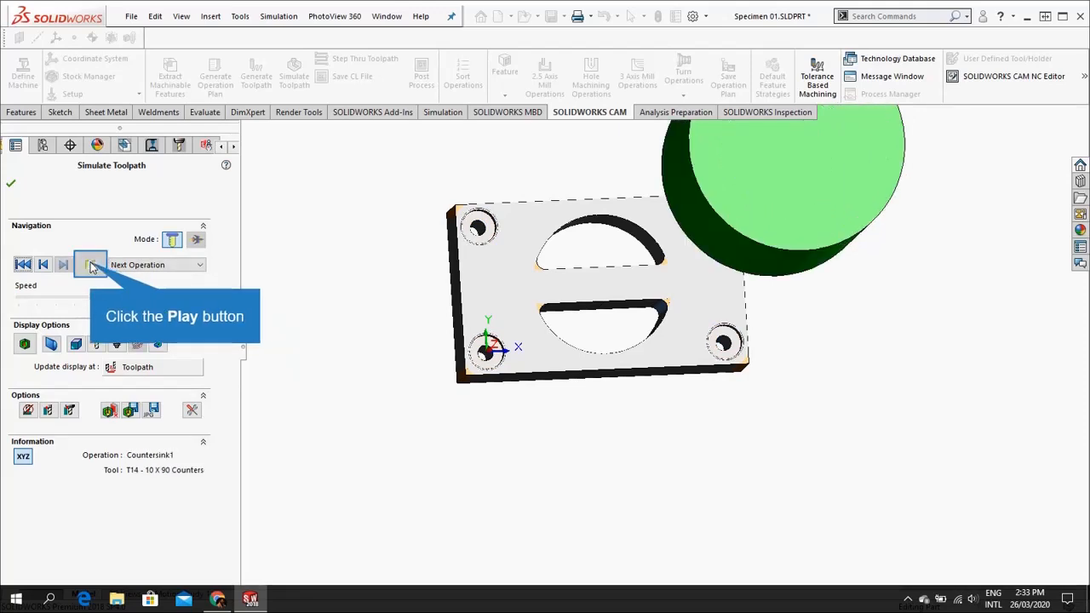
{"action": "left_click", "coordinate": [91, 266]}
- Set the stopping point back to End and replay the complete simulation from the start
{"action": "left_click", "coordinate": [119, 268]}
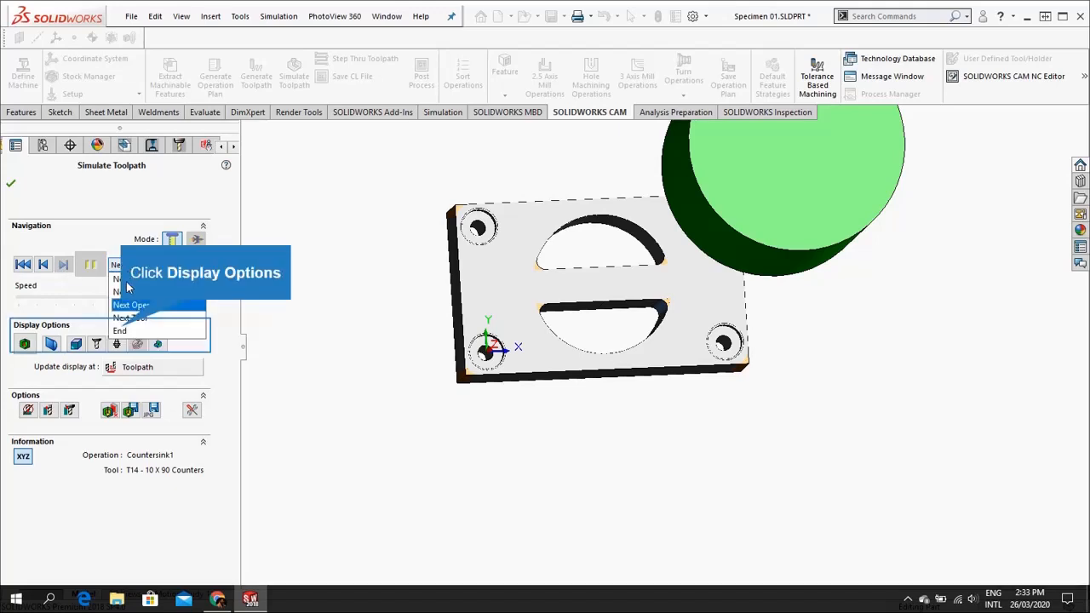
{"action": "left_click", "coordinate": [120, 331]}
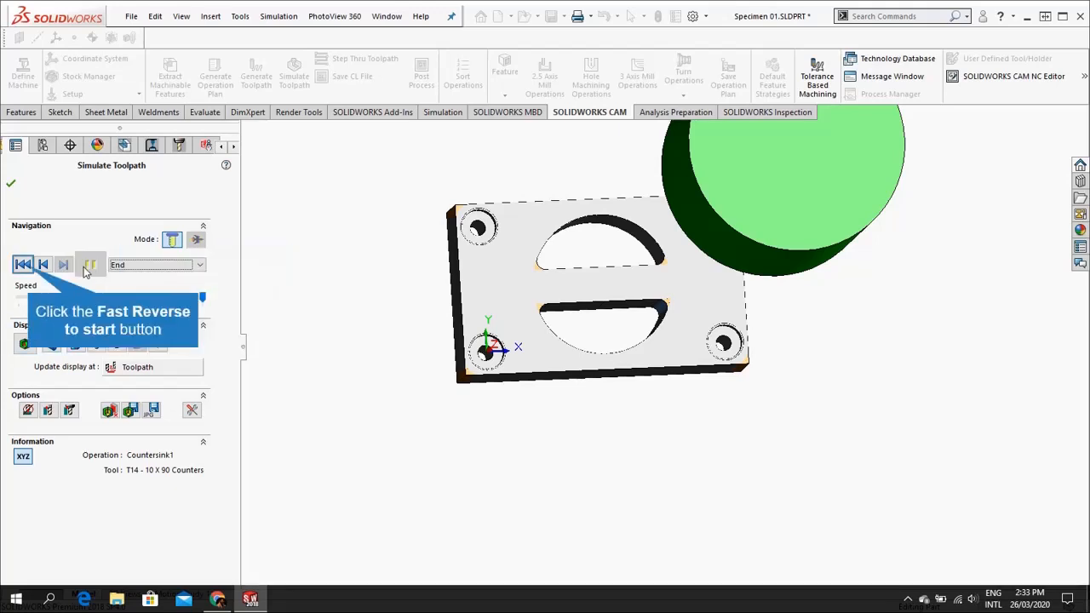
{"action": "left_click", "coordinate": [24, 265]}
{"action": "left_click", "coordinate": [89, 265]}
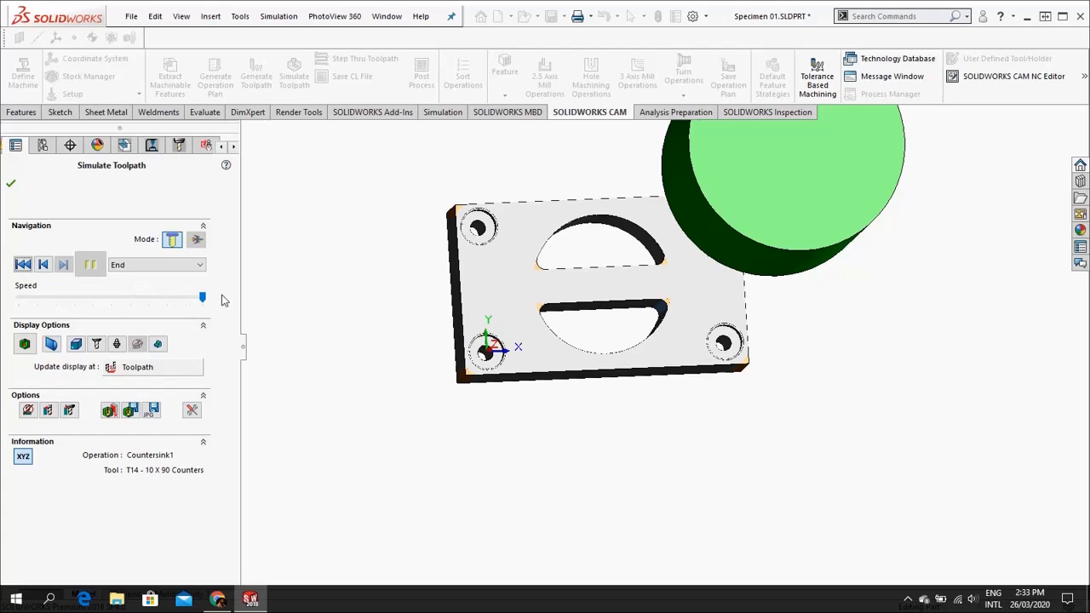
- Examine the simulated plate at its outer corners, counterbored holes and the corners of both half-round pockets
{"action": "scroll", "coordinate": [693, 326], "scroll_direction": "down", "scroll_amount": 5}
{"action": "middle_click_drag", "start_coordinate": [693, 326], "coordinate": [715, 398]}
{"action": "scroll", "coordinate": [711, 408], "scroll_direction": "down", "scroll_amount": 4}
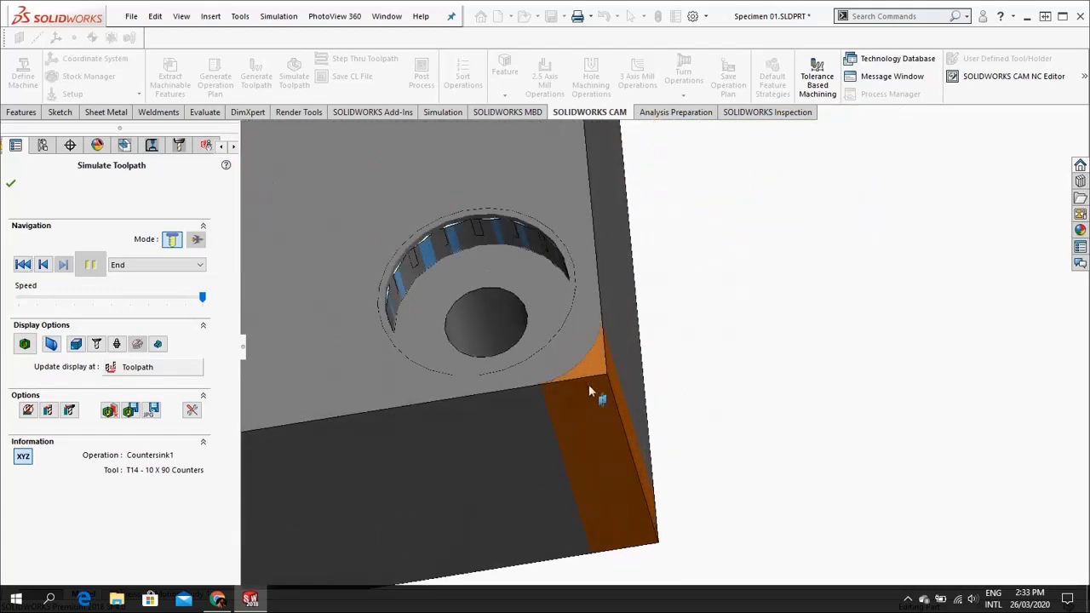
{"action": "middle_click_drag", "start_coordinate": [575, 378], "coordinate": [589, 331]}
{"action": "scroll", "coordinate": [577, 348], "scroll_direction": "up", "scroll_amount": 5}
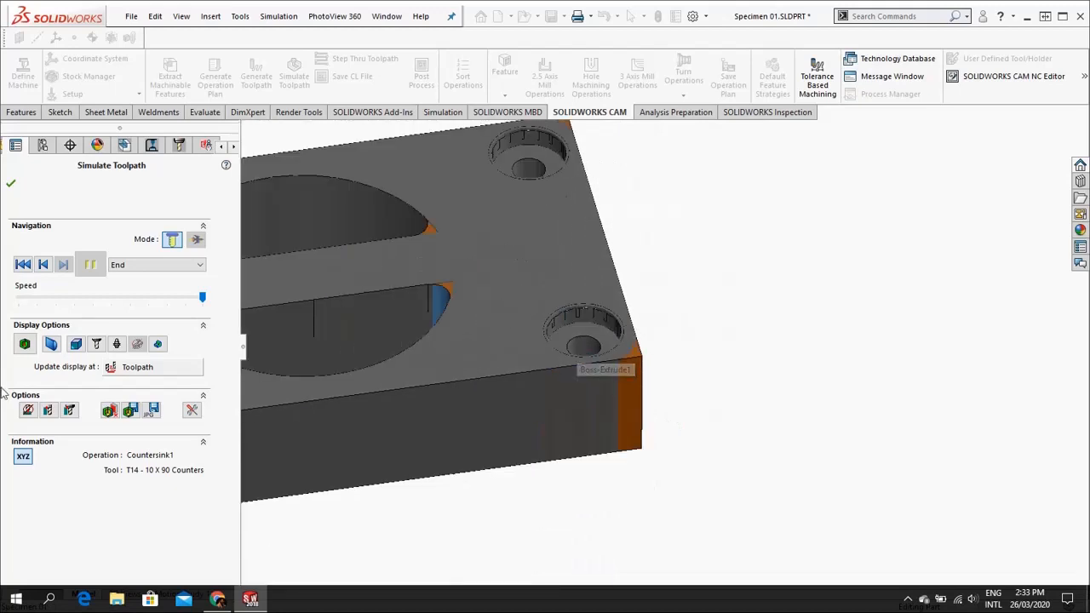
{"action": "scroll", "coordinate": [575, 376], "scroll_direction": "up", "scroll_amount": 3}
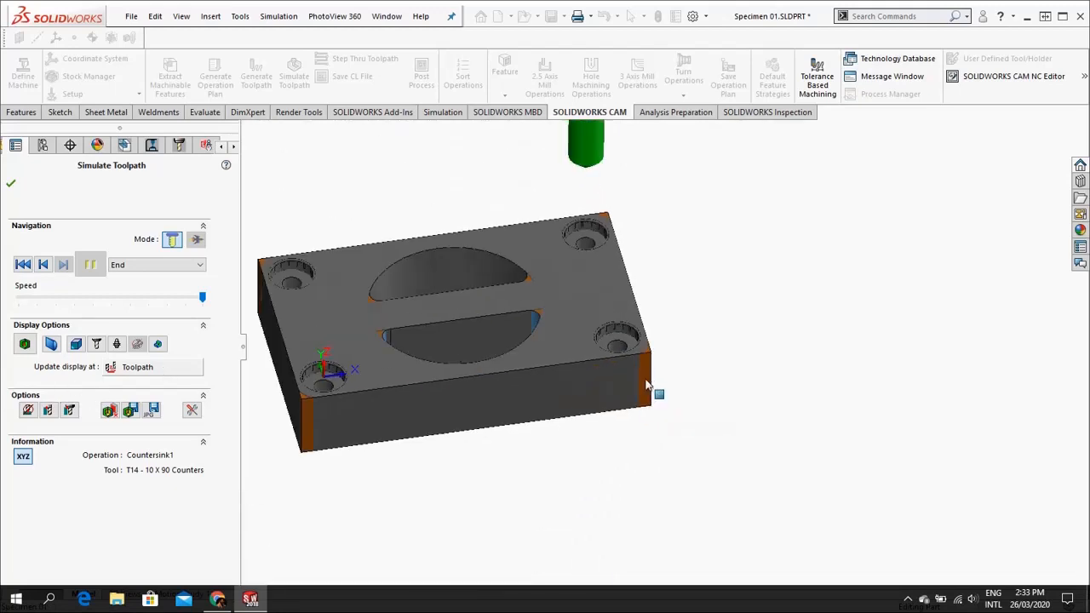
{"action": "scroll", "coordinate": [401, 401], "scroll_direction": "up", "scroll_amount": 3}
{"action": "scroll", "coordinate": [519, 366], "scroll_direction": "down", "scroll_amount": 3}
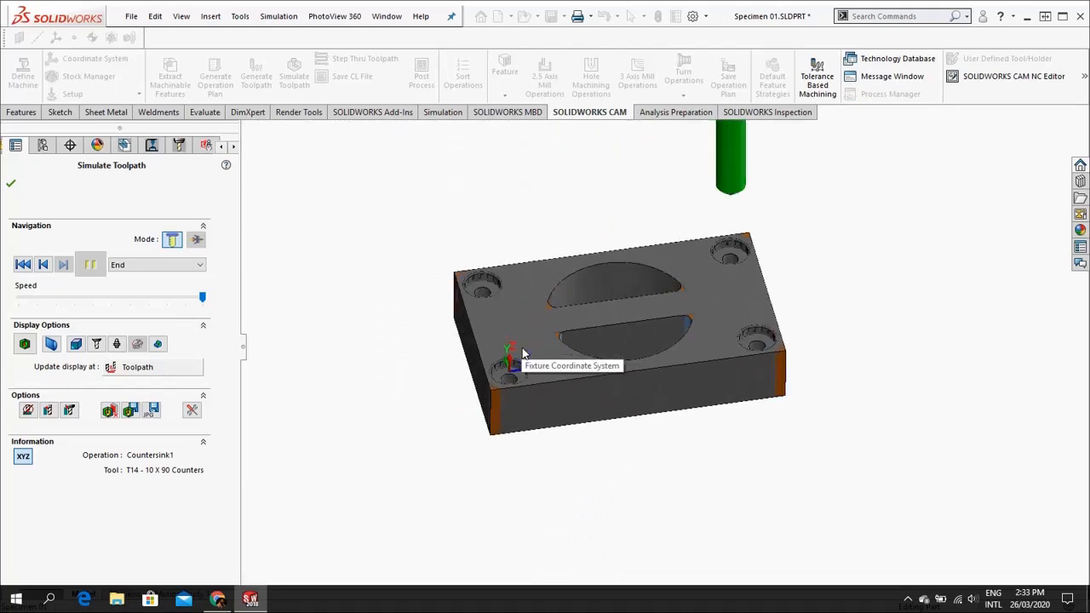
{"action": "middle_click_drag", "start_coordinate": [518, 365], "coordinate": [456, 315]}
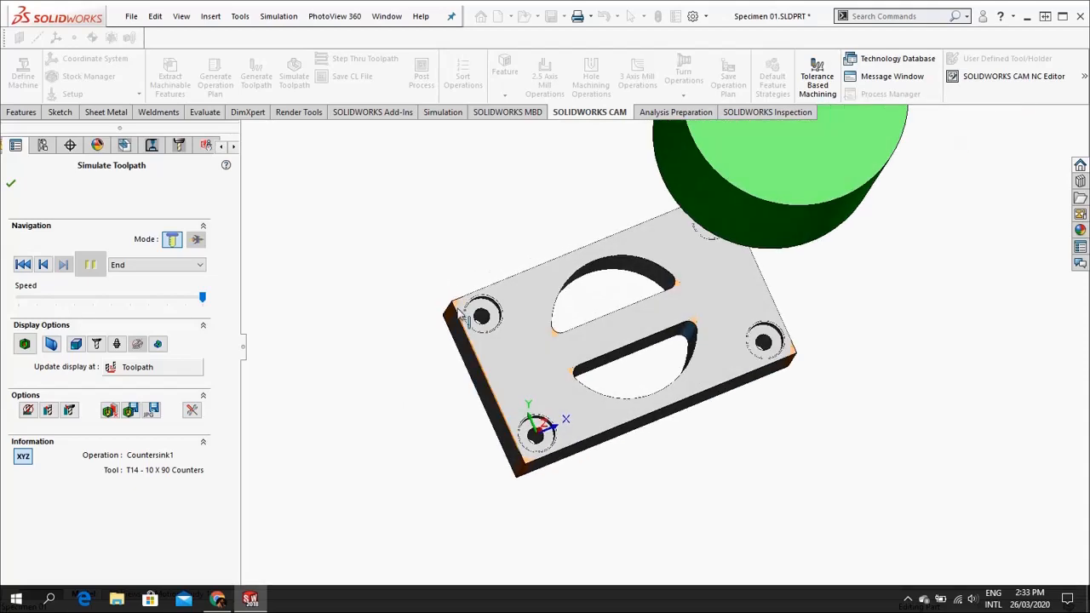
{"action": "scroll", "coordinate": [457, 316], "scroll_direction": "down", "scroll_amount": 5}
{"action": "scroll", "coordinate": [501, 323], "scroll_direction": "up", "scroll_amount": 6}
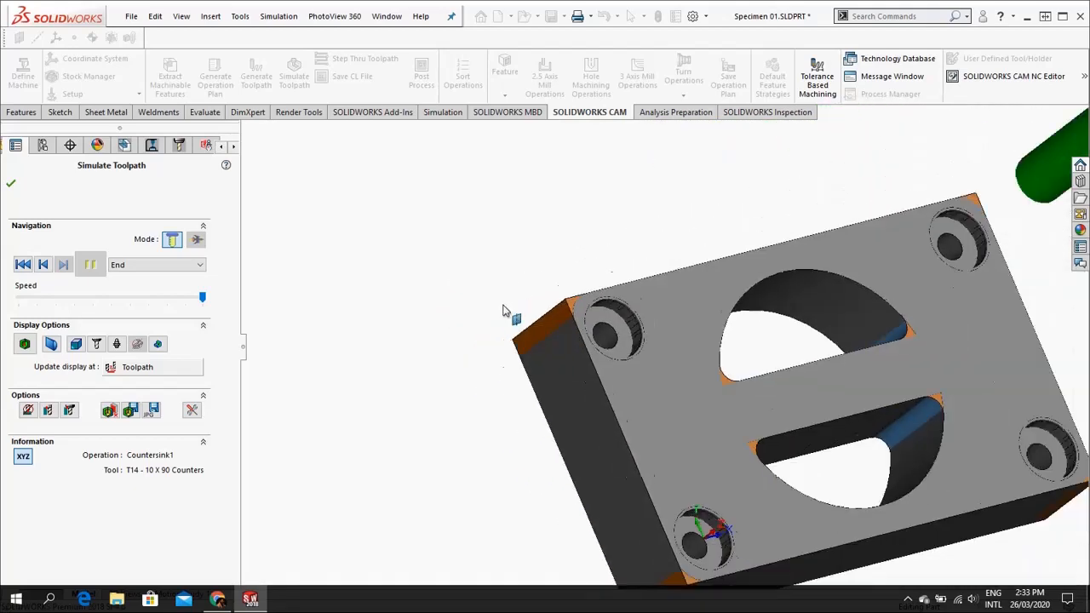
{"action": "middle_click_drag", "start_coordinate": [570, 341], "coordinate": [545, 328]}
{"action": "scroll", "coordinate": [653, 331], "scroll_direction": "down", "scroll_amount": 3}
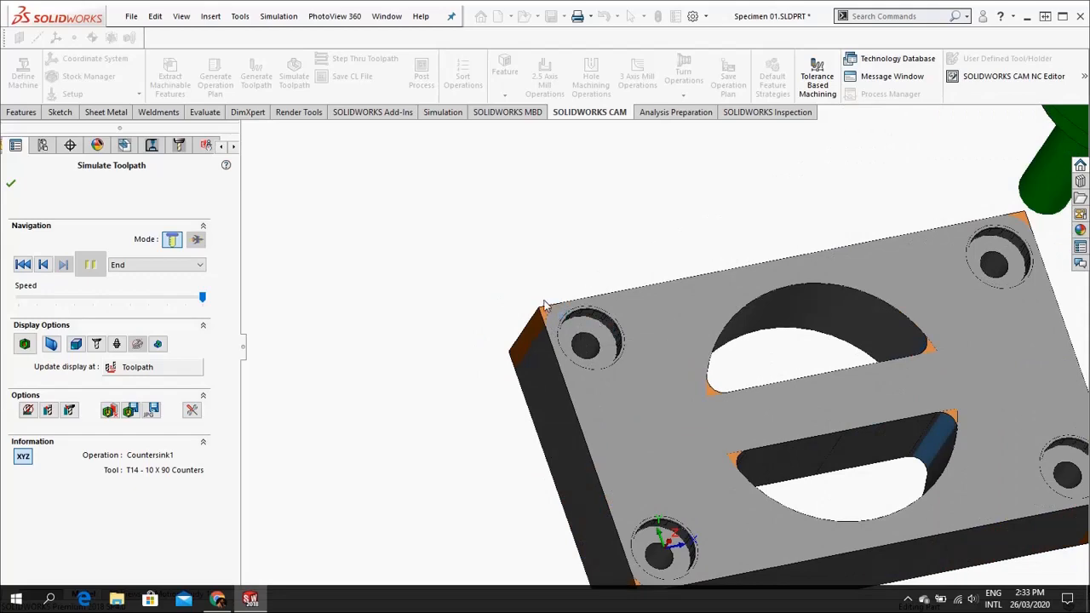
- Close the toolpath simulation and inspect the plate model's rounded corners together with the operations' toolpaths
{"action": "left_click", "coordinate": [12, 184]}
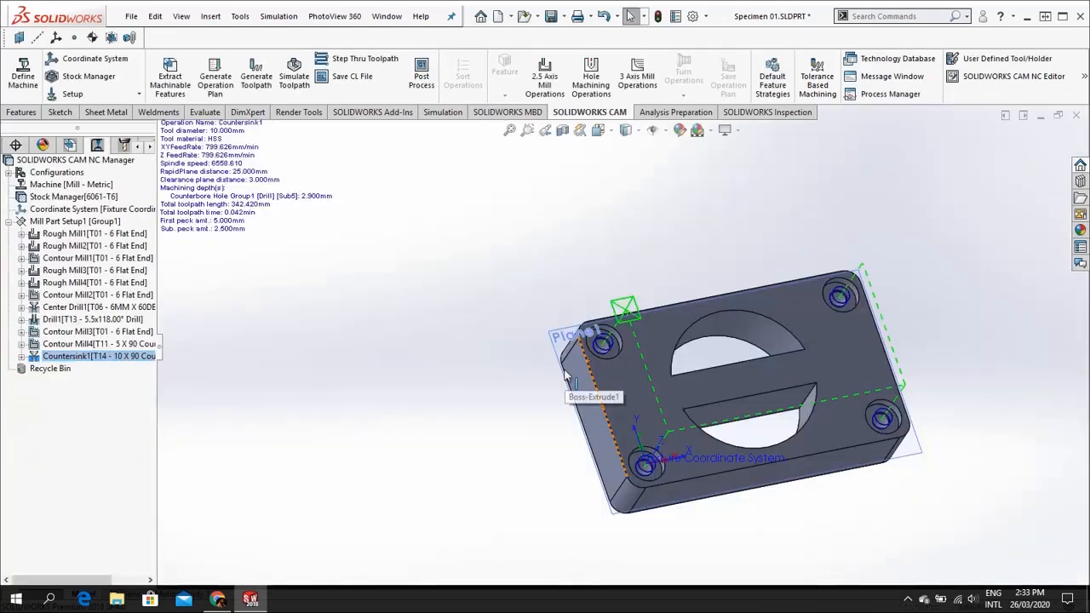
{"action": "scroll", "coordinate": [548, 399], "scroll_direction": "down", "scroll_amount": 2}
{"action": "middle_click_drag", "start_coordinate": [543, 329], "coordinate": [564, 342]}
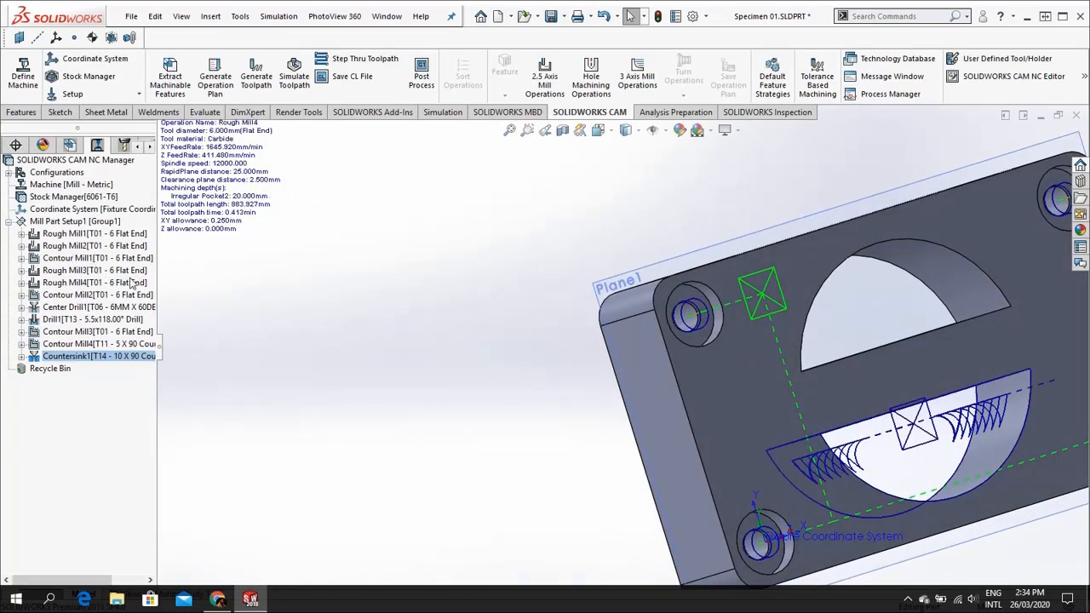
{"action": "scroll", "coordinate": [525, 402], "scroll_direction": "up", "scroll_amount": 3}
{"action": "middle_click_drag", "start_coordinate": [525, 402], "coordinate": [505, 381]}
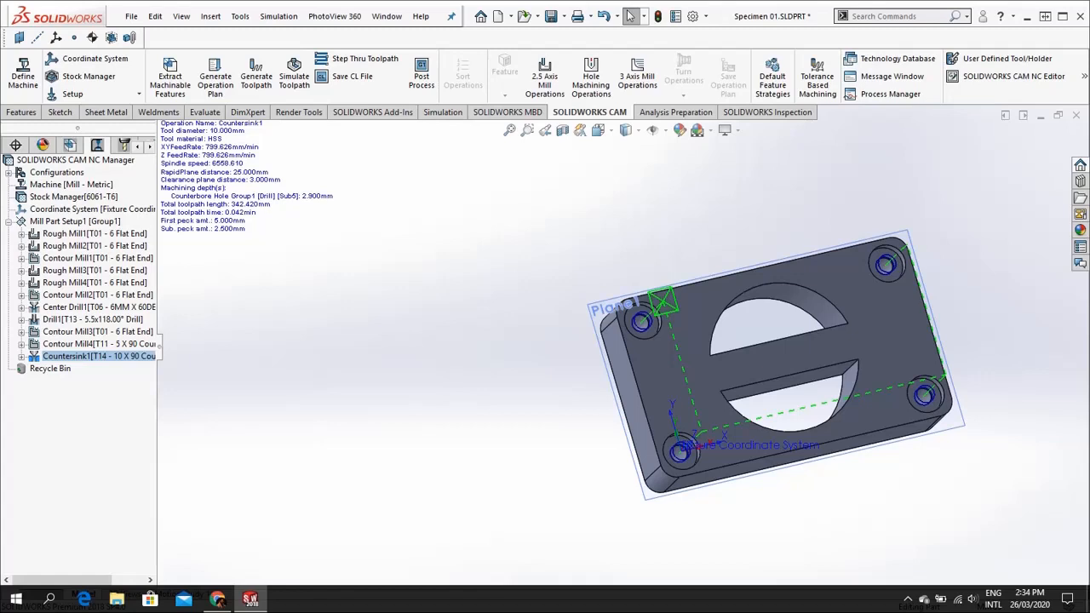
- Post-process the operations, saving the output as Specimen 01.txt in the Week 14 lectures folder, and generate the NC code
{"action": "left_click", "coordinate": [421, 76]}
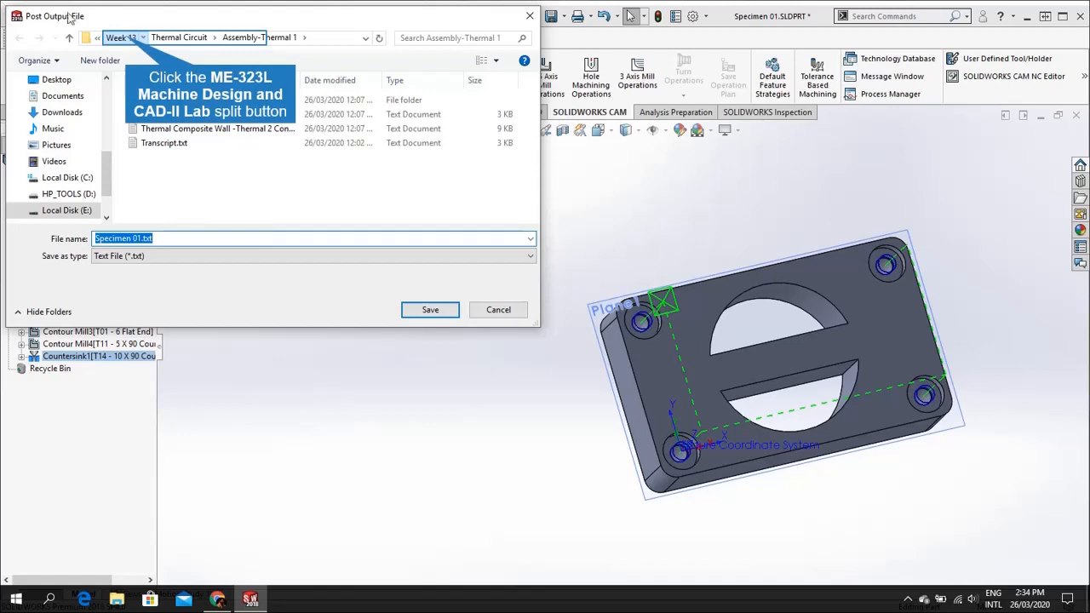
{"action": "left_click", "coordinate": [136, 43]}
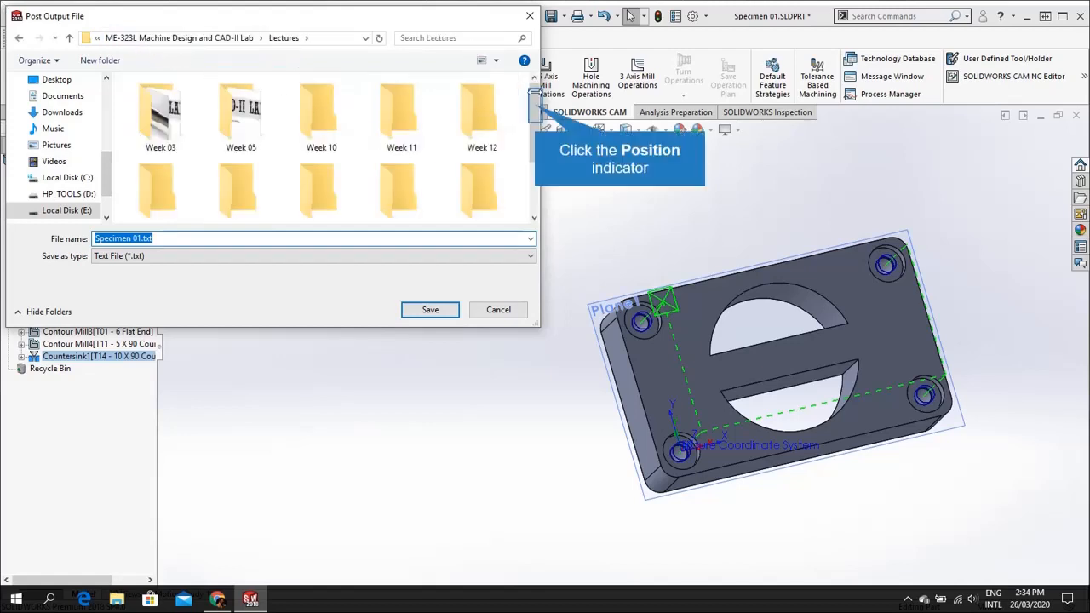
{"action": "left_click", "coordinate": [534, 104]}
{"action": "left_click", "coordinate": [160, 174]}
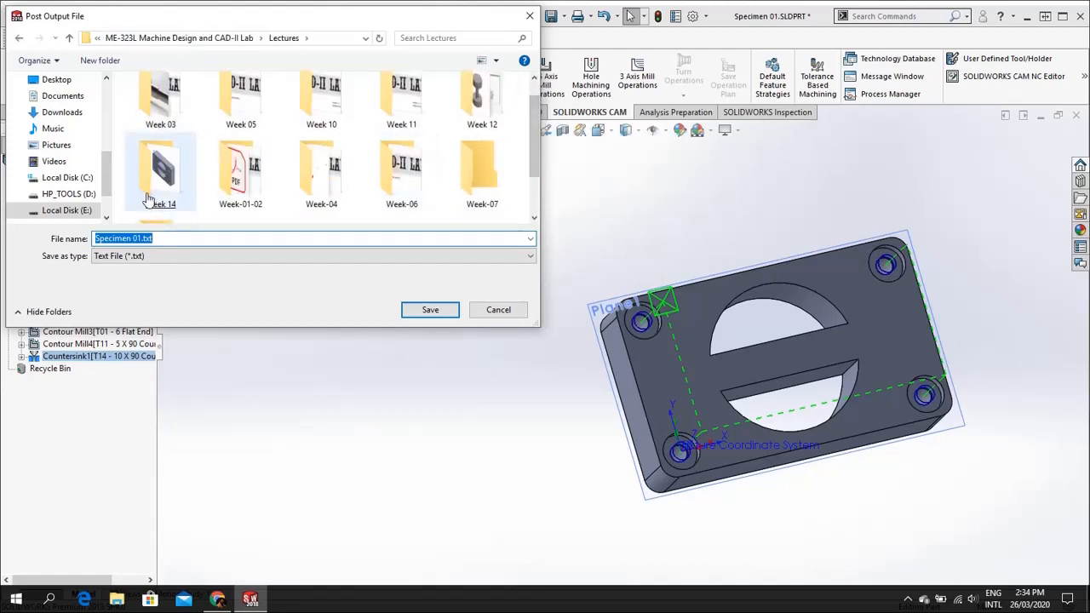
{"action": "left_click", "coordinate": [406, 308]}
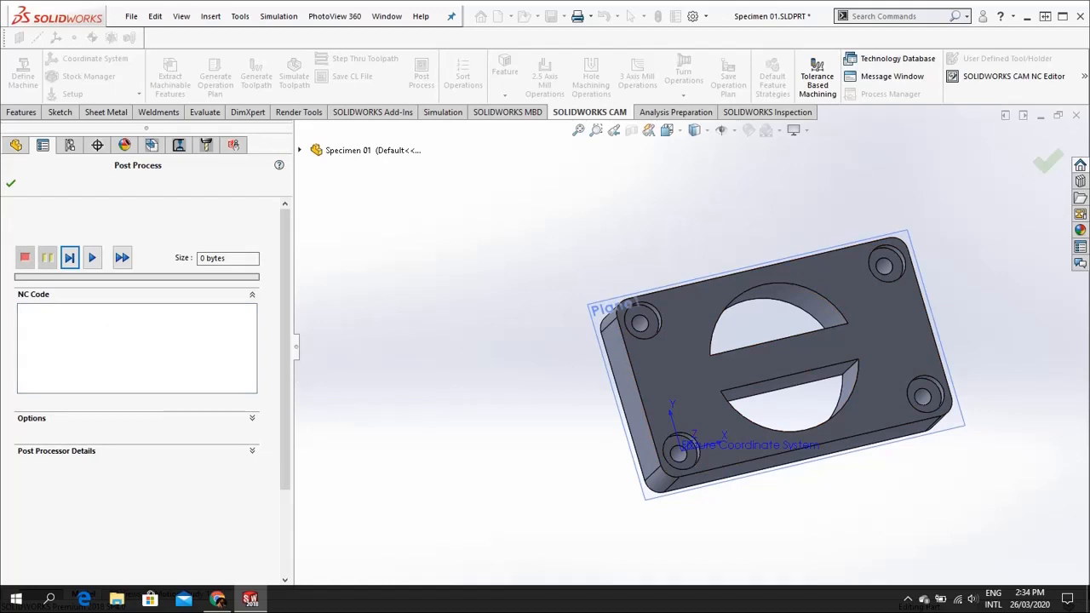
{"action": "left_click", "coordinate": [92, 257]}
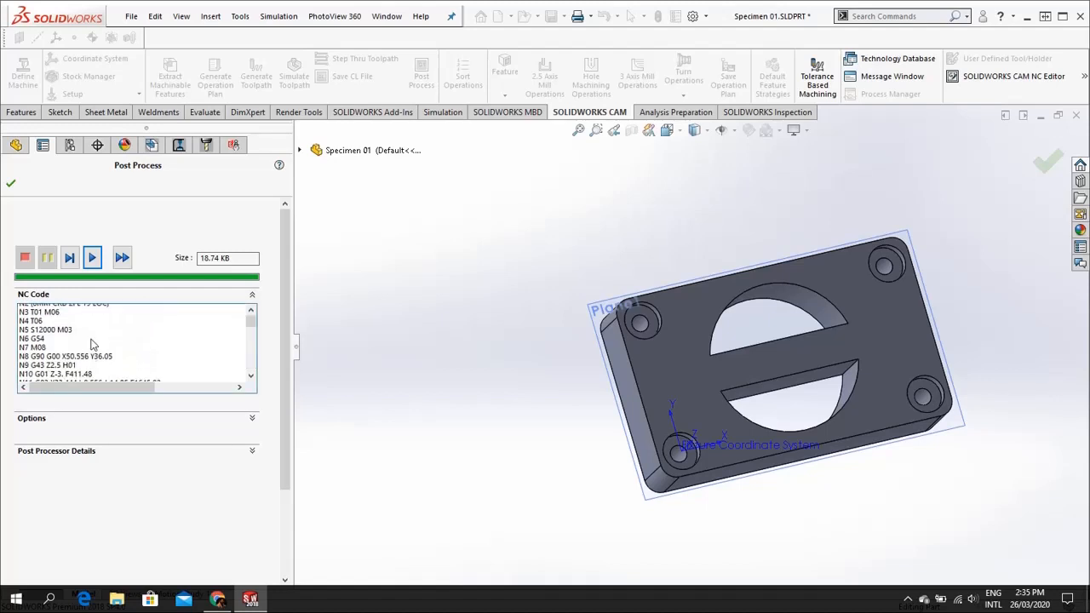
- Read through the opening blocks of the generated NC code, including the G03 arc moves
{"action": "scroll", "coordinate": [94, 343], "scroll_direction": "down", "scroll_amount": 1}
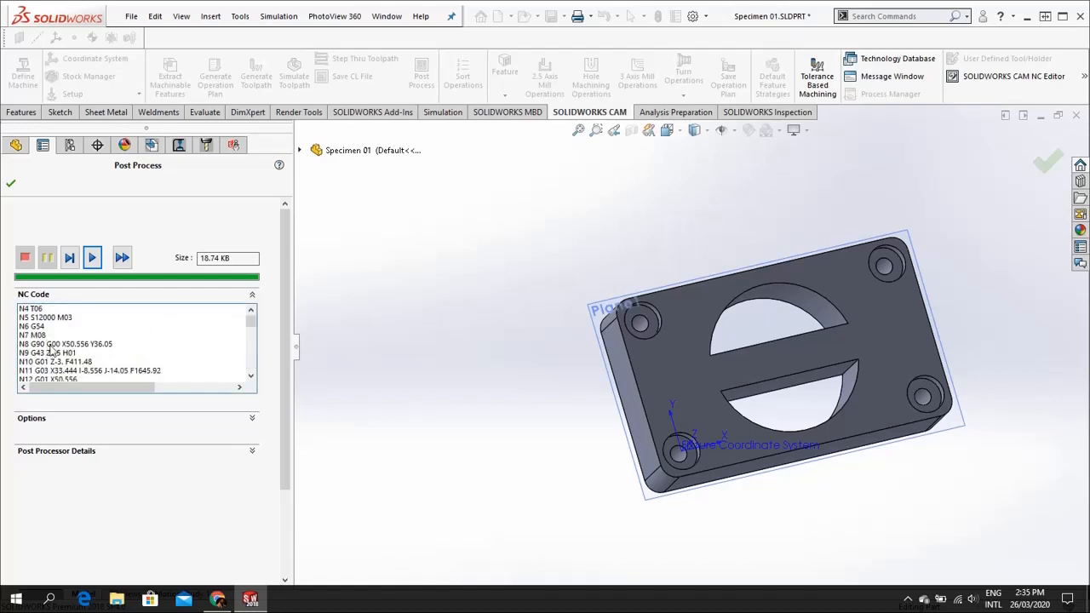
{"action": "left_click", "coordinate": [51, 344]}
{"action": "left_click", "coordinate": [47, 335]}
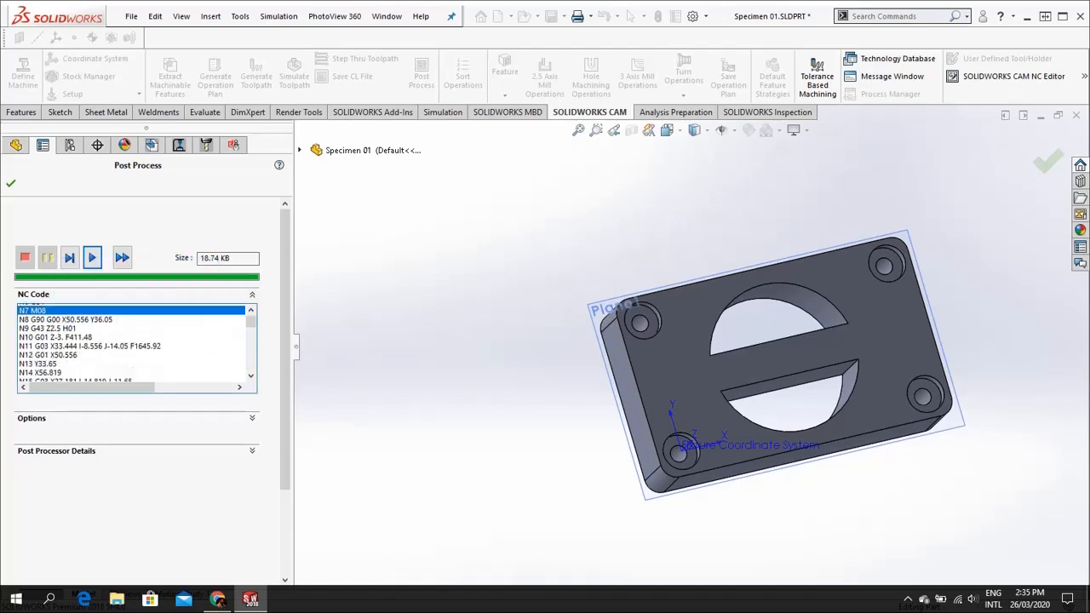
{"action": "left_click", "coordinate": [55, 344]}
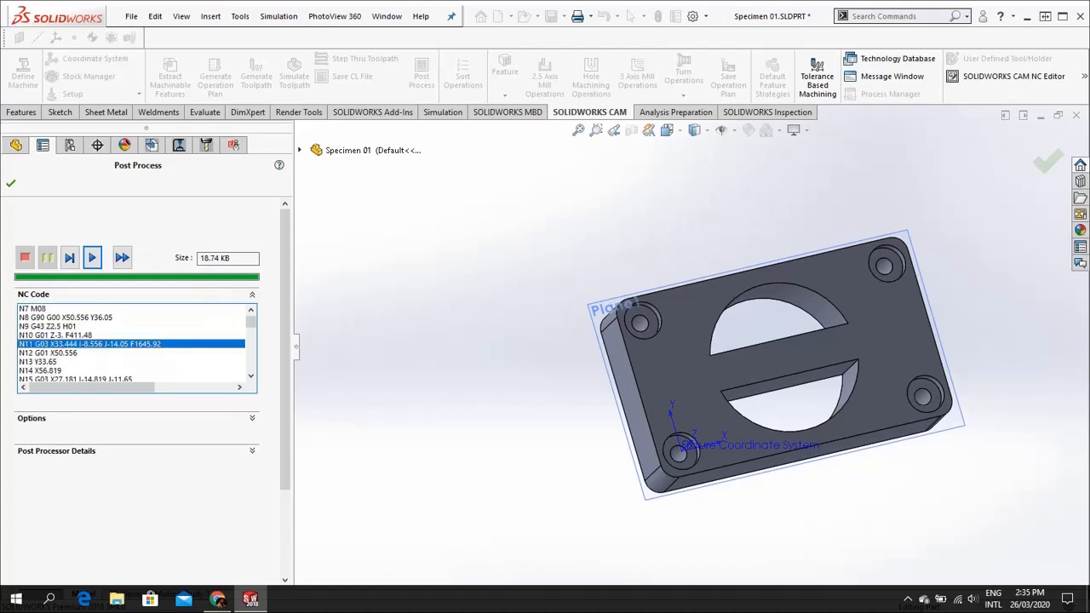
{"action": "scroll", "coordinate": [55, 345], "scroll_direction": "down", "scroll_amount": 3}
{"action": "scroll", "coordinate": [54, 345], "scroll_direction": "up", "scroll_amount": 1}
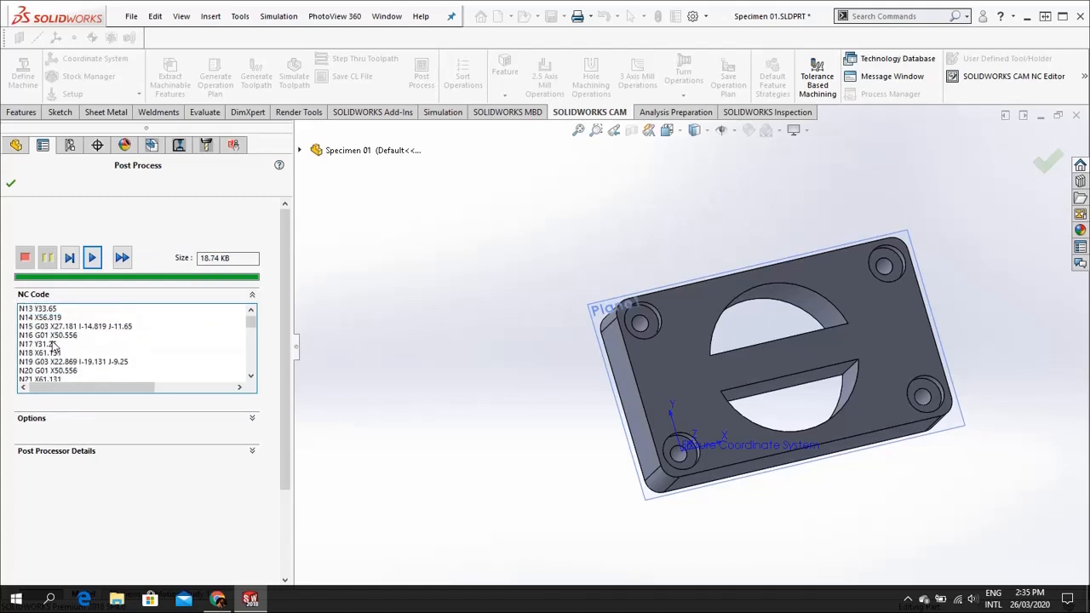
{"action": "left_click", "coordinate": [107, 361]}
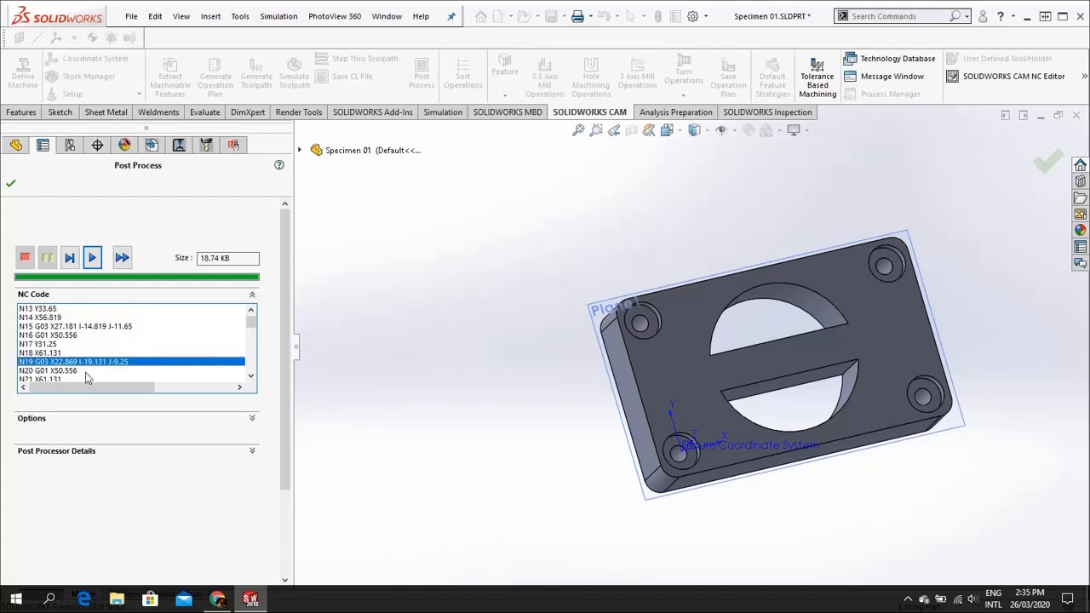
{"action": "scroll", "coordinate": [85, 372], "scroll_direction": "down", "scroll_amount": 1}
{"action": "scroll", "coordinate": [90, 375], "scroll_direction": "down", "scroll_amount": 1}
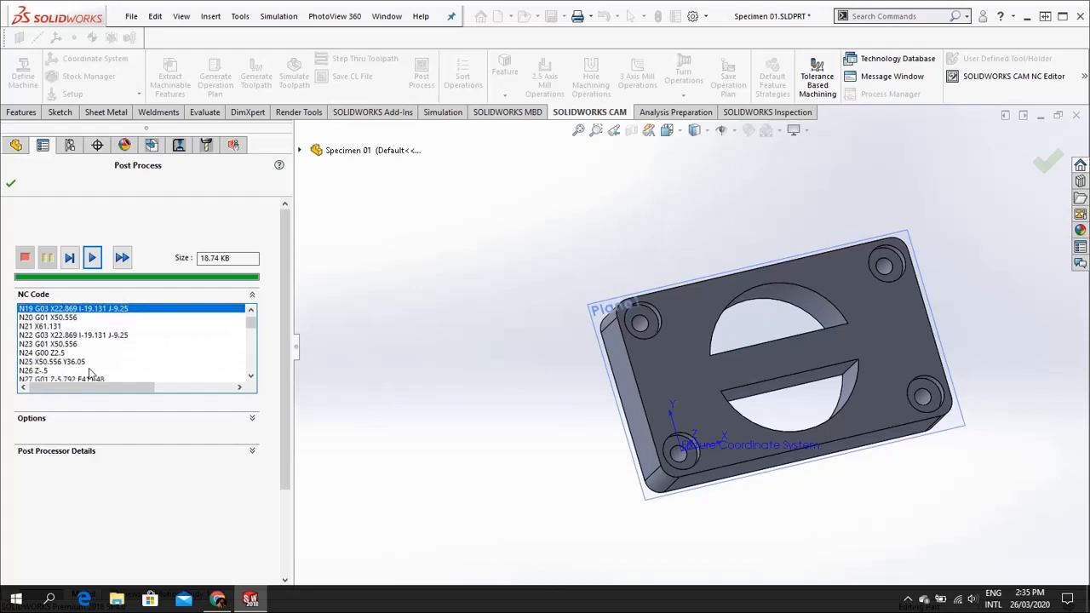
{"action": "scroll", "coordinate": [89, 375], "scroll_direction": "down", "scroll_amount": 1}
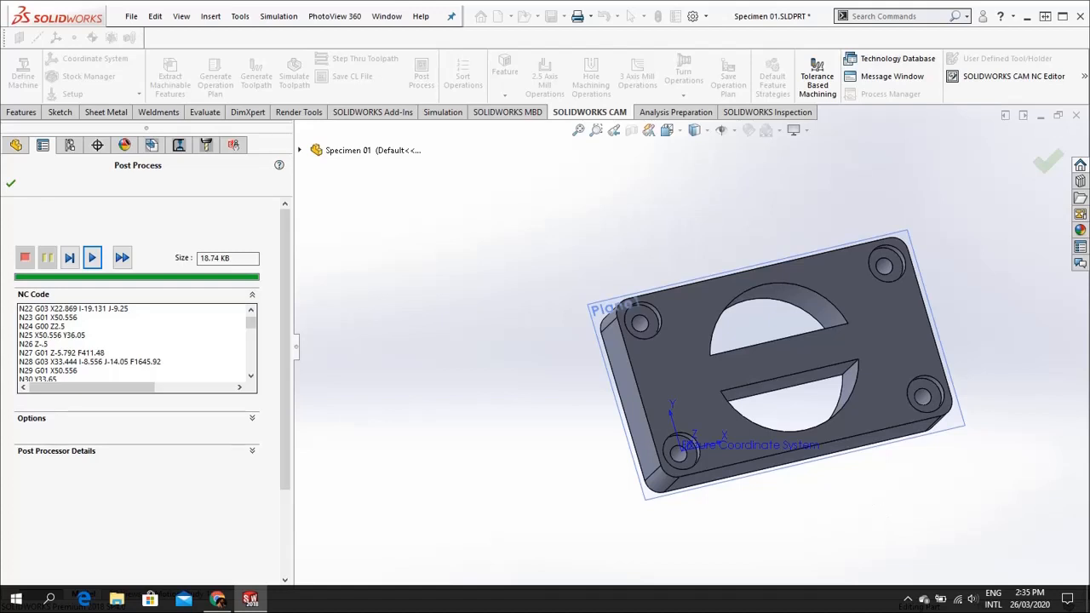
- Find and open Notepad++, and create a new blank document
{"action": "key", "text": "super"}
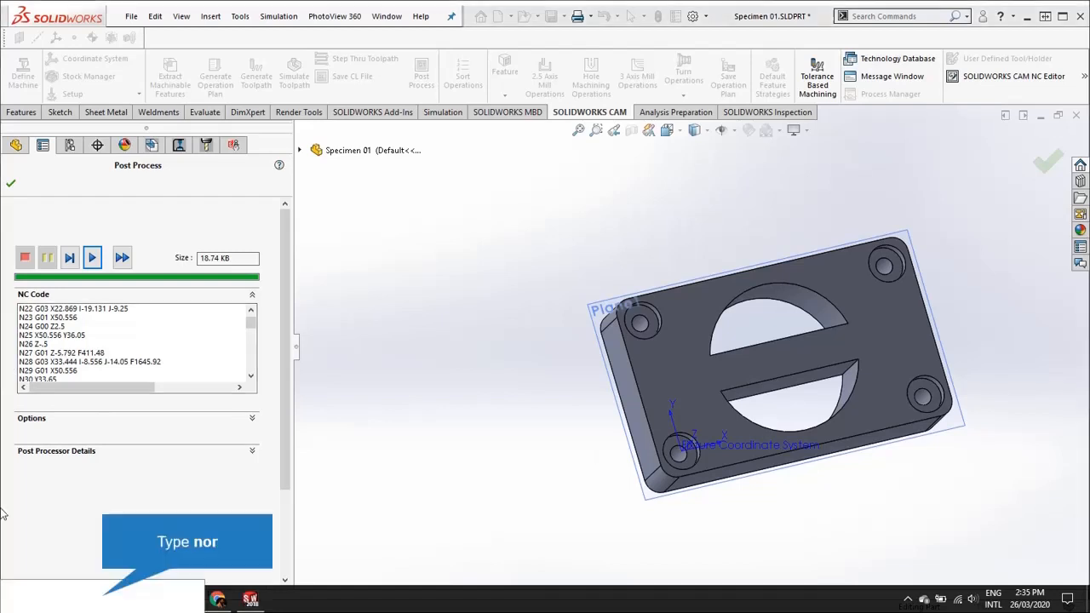
{"action": "type", "text": "nor"}
{"action": "key", "text": "BackSpace"}
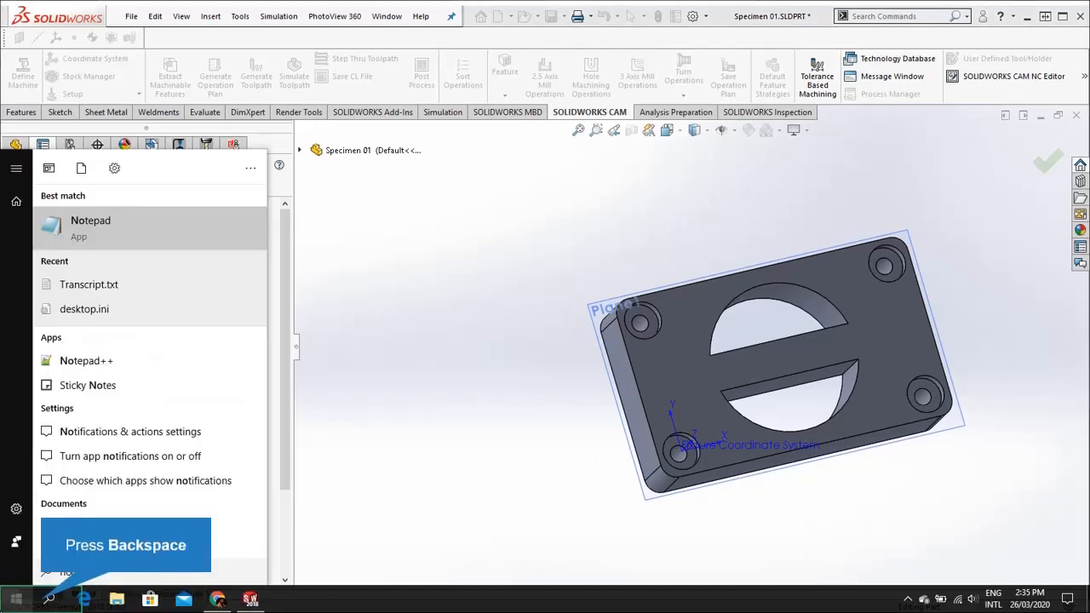
{"action": "type", "text": "tepad"}
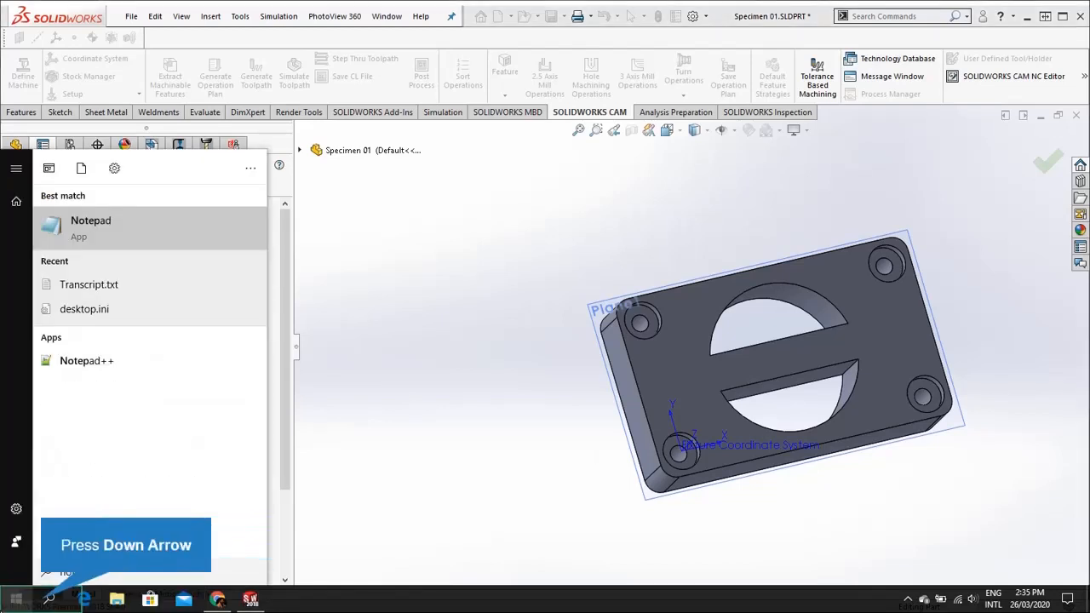
{"action": "key", "text": "Down"}
{"action": "key", "text": "Down"}
{"action": "key", "text": "Down"}
{"action": "key", "text": "Return"}
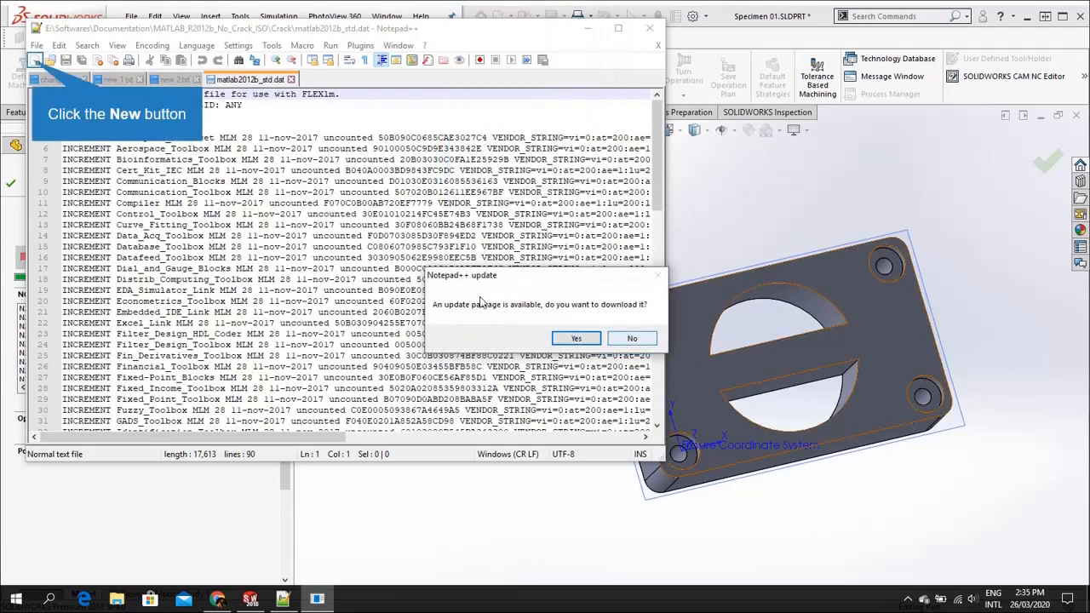
{"action": "left_click", "coordinate": [36, 59]}
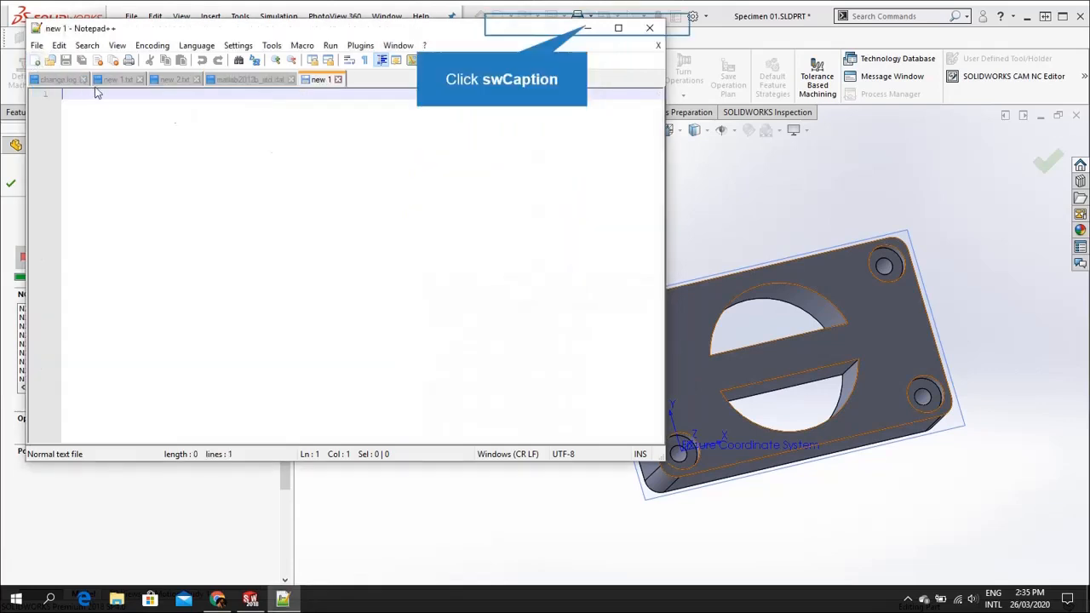
- Switch back to SOLIDWORKS and try to select all lines of the NC code
{"action": "left_click", "coordinate": [562, 19]}
{"action": "left_click", "coordinate": [102, 344]}
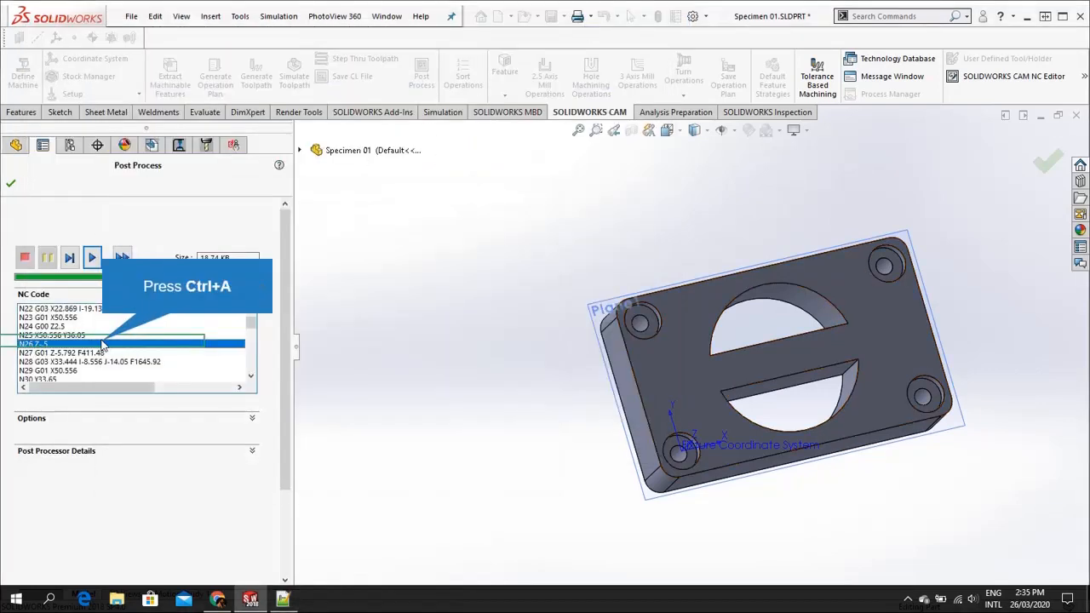
{"action": "key", "text": "ctrl+a"}
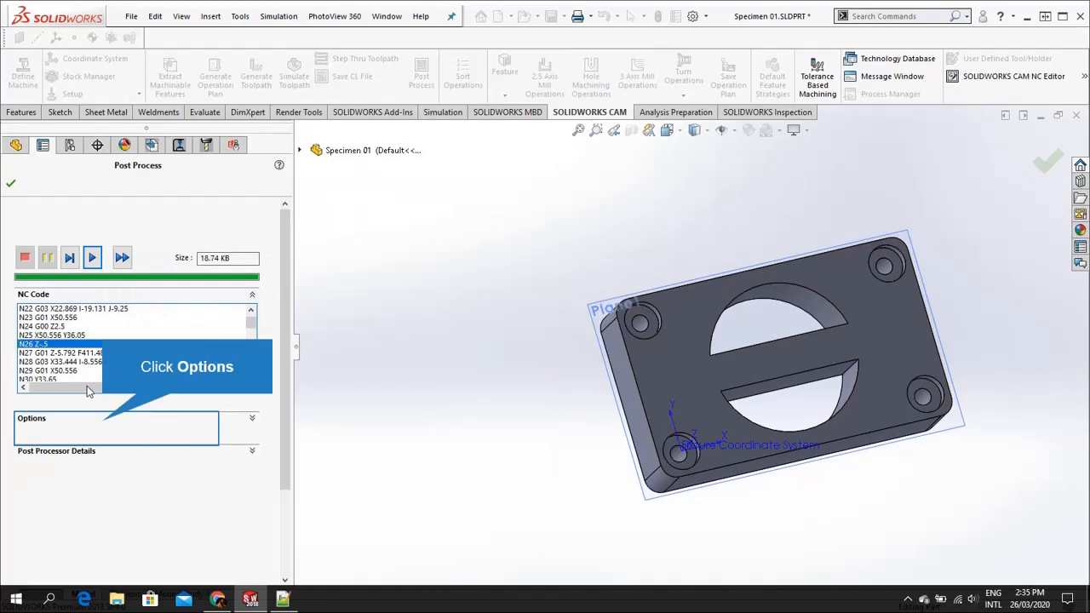
- Expand the post-processing options and the post processor details to check the output and controller settings
{"action": "left_click", "coordinate": [104, 426]}
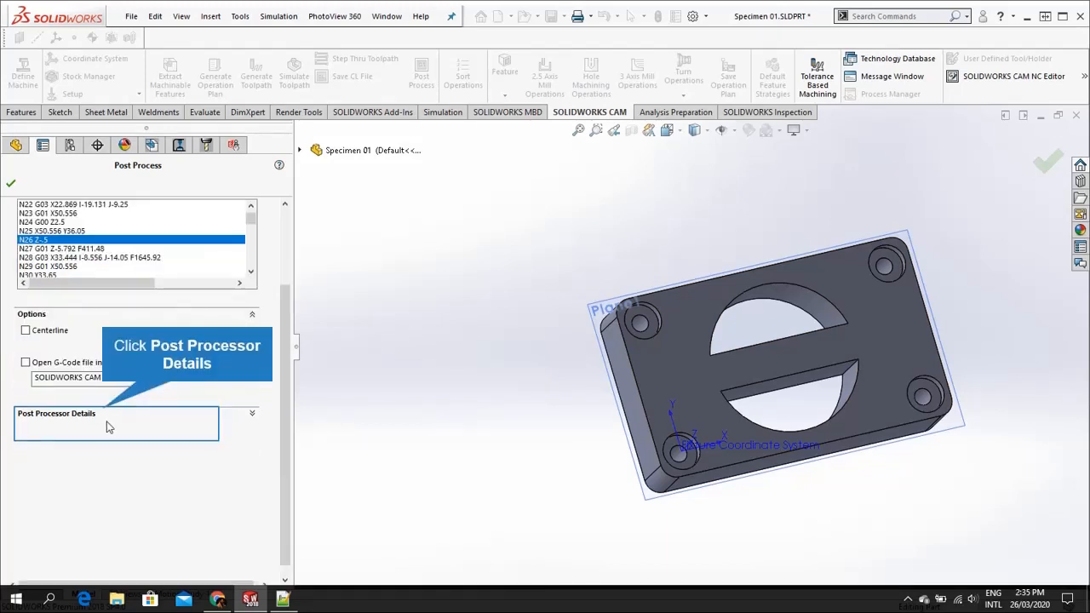
{"action": "left_click", "coordinate": [103, 413]}
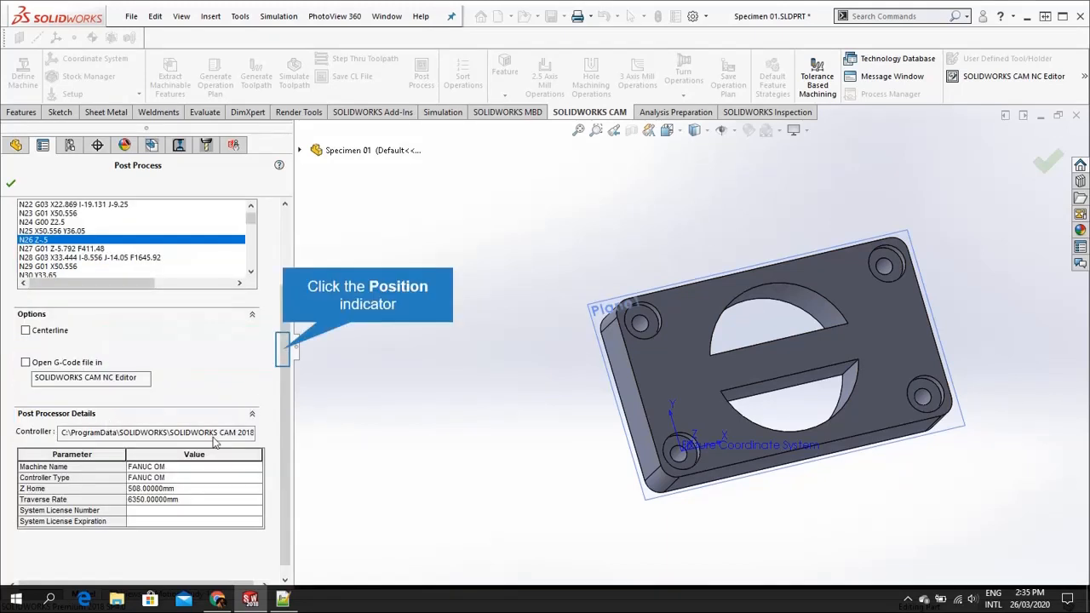
{"action": "left_click", "coordinate": [281, 347]}
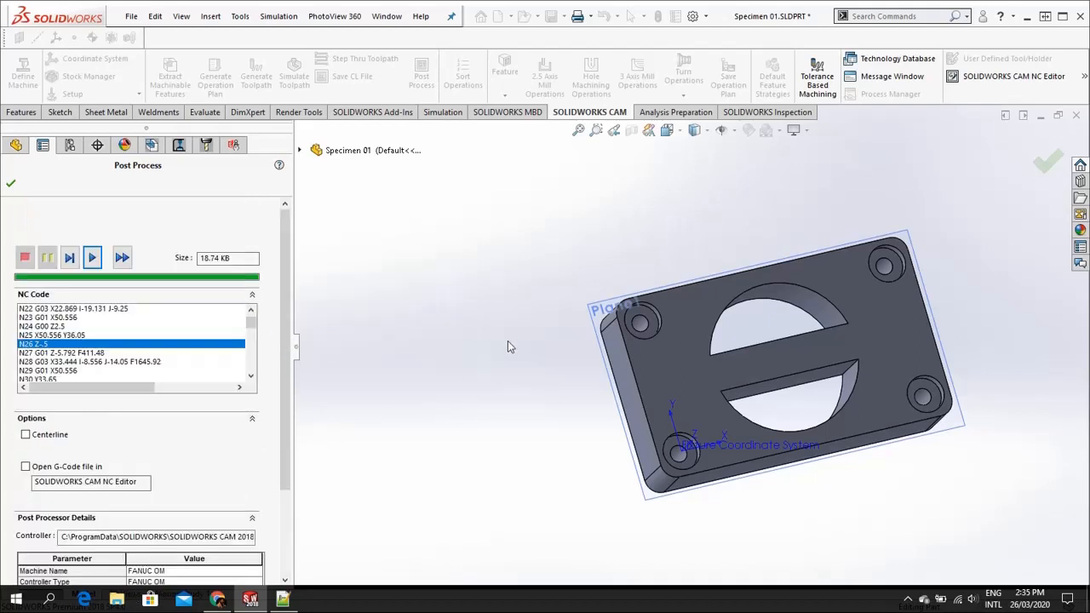
- Run the post-processing again and check the header lines of the NC code
{"action": "left_click", "coordinate": [93, 259]}
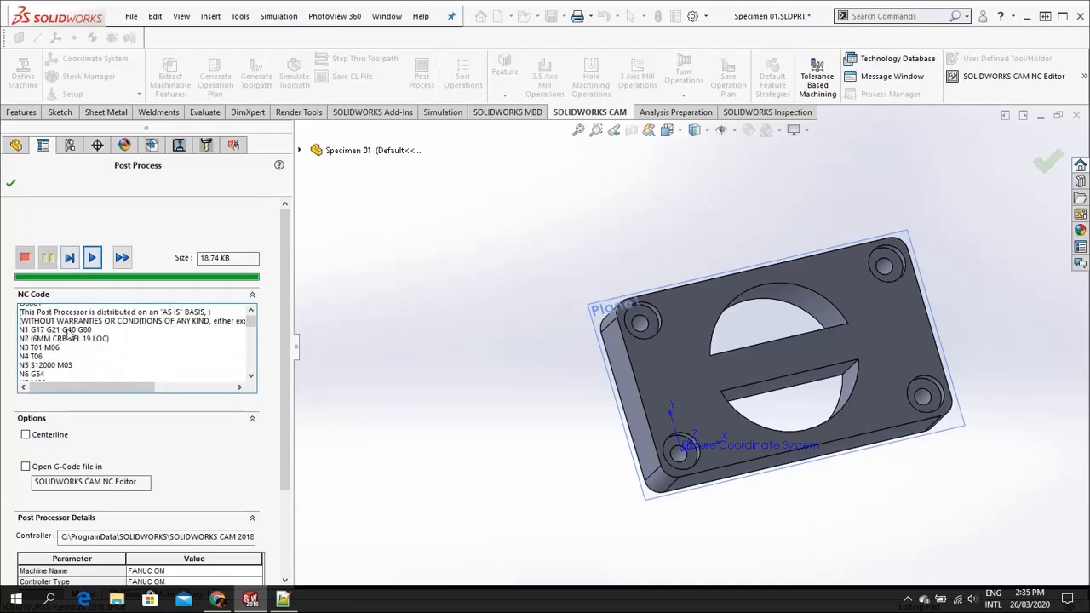
{"action": "scroll", "coordinate": [69, 334], "scroll_direction": "up", "scroll_amount": 1}
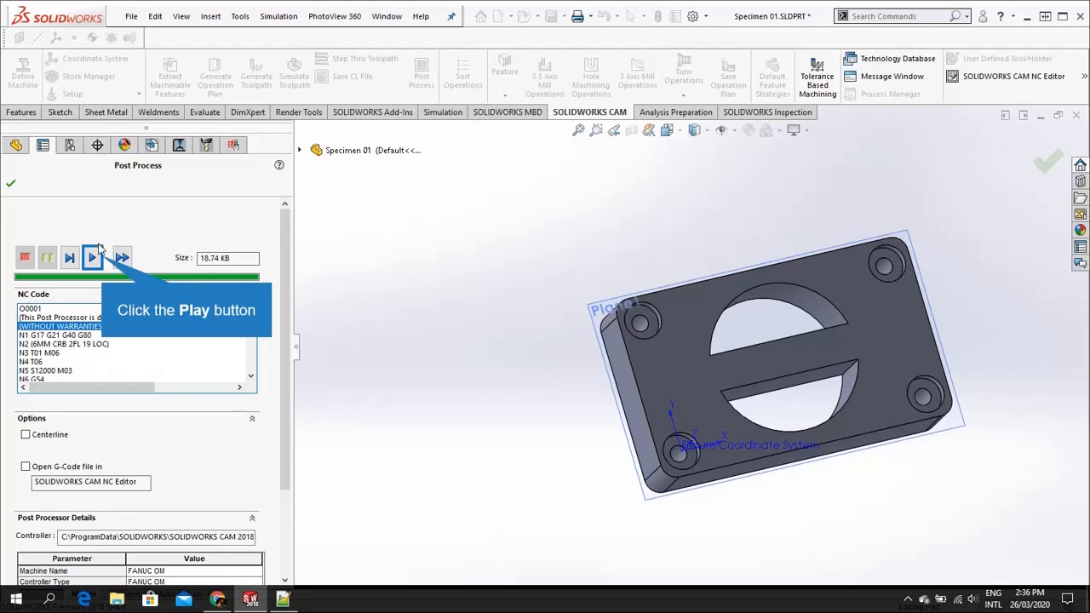
{"action": "left_click", "coordinate": [101, 260]}
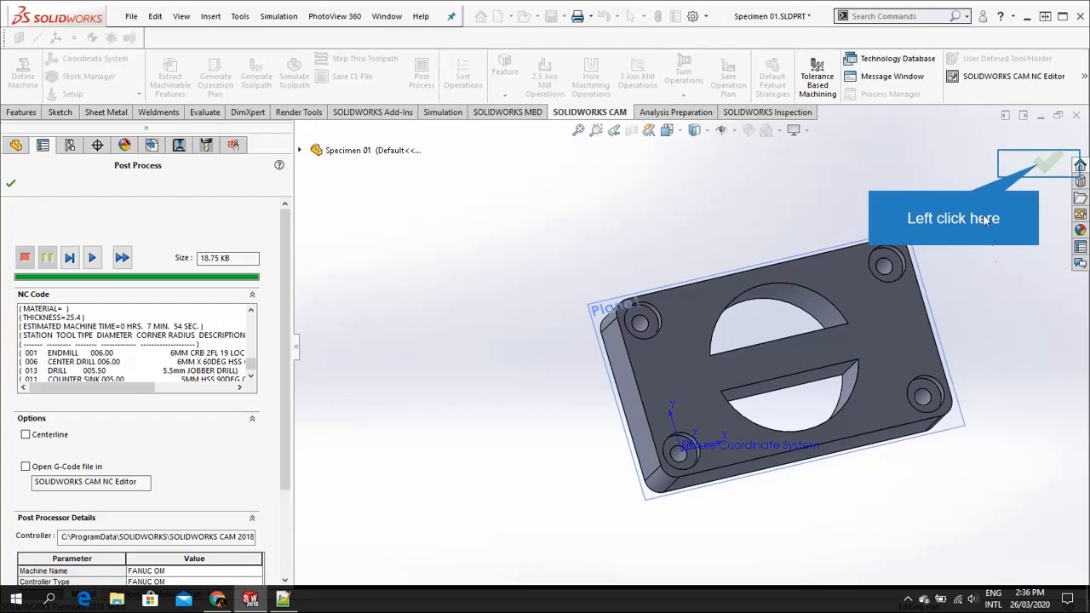
- Close the post-processing of the NC code and switch to Notepad++
{"action": "left_click", "coordinate": [1040, 166]}
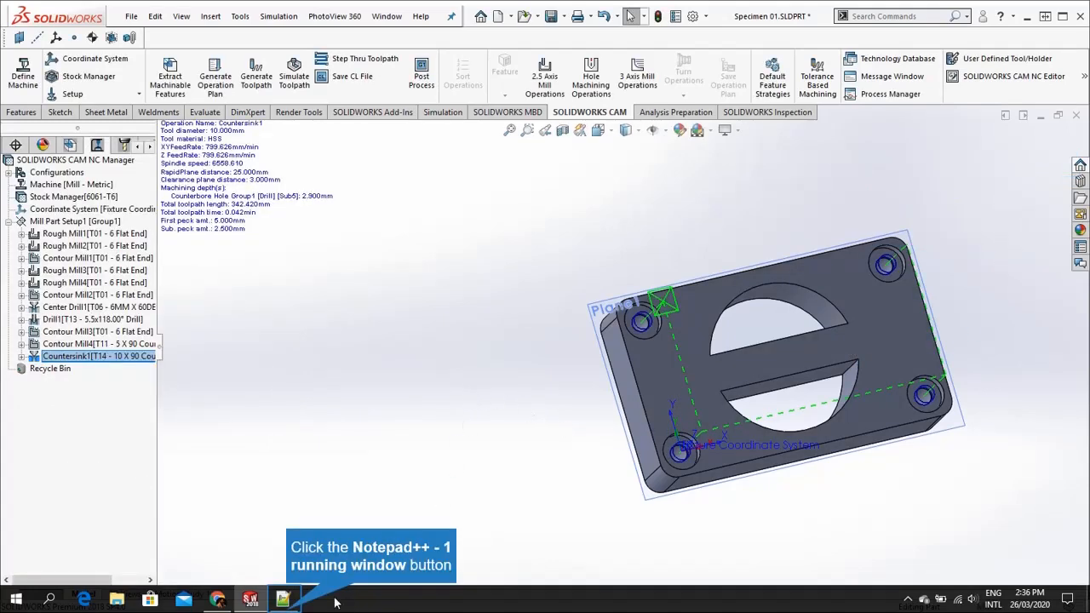
{"action": "left_click", "coordinate": [283, 600]}
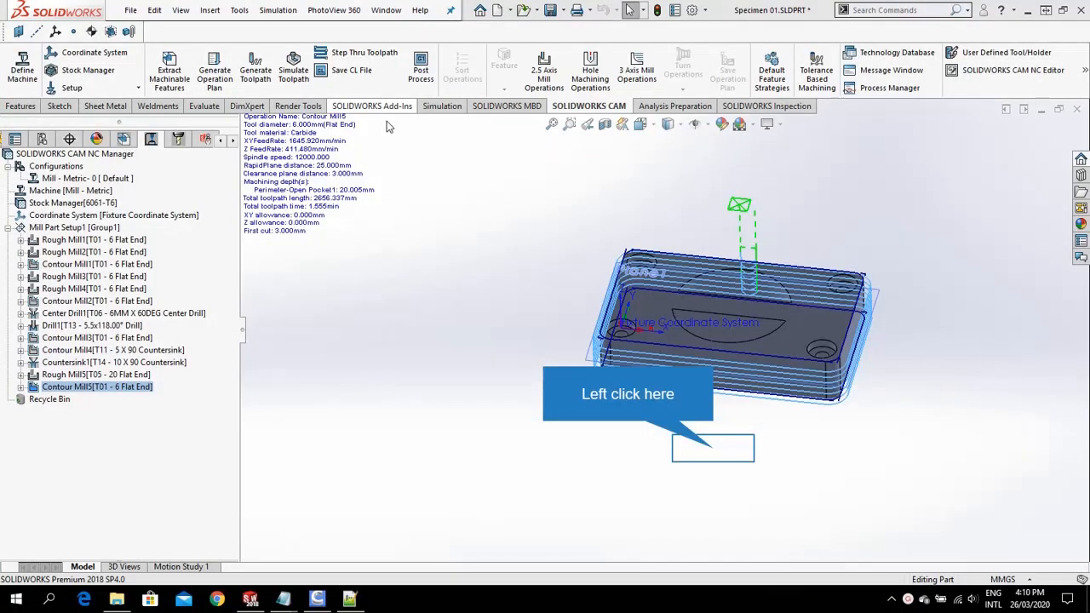
- Start the toolpath simulation in SOLIDWORKS and review its quality, comparison and display settings
{"action": "left_click", "coordinate": [715, 450]}
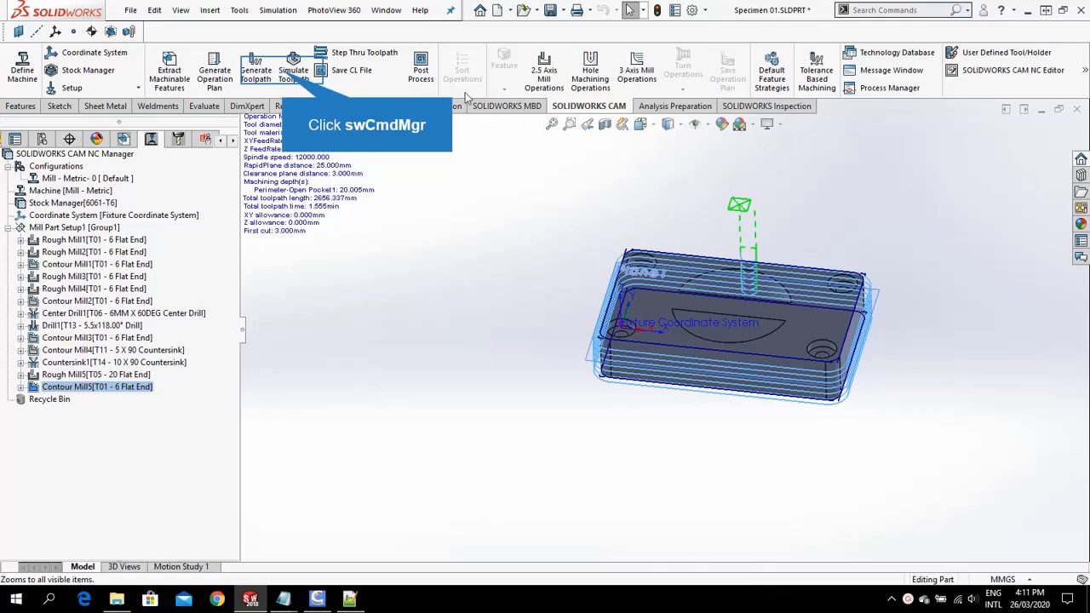
{"action": "left_click", "coordinate": [294, 75]}
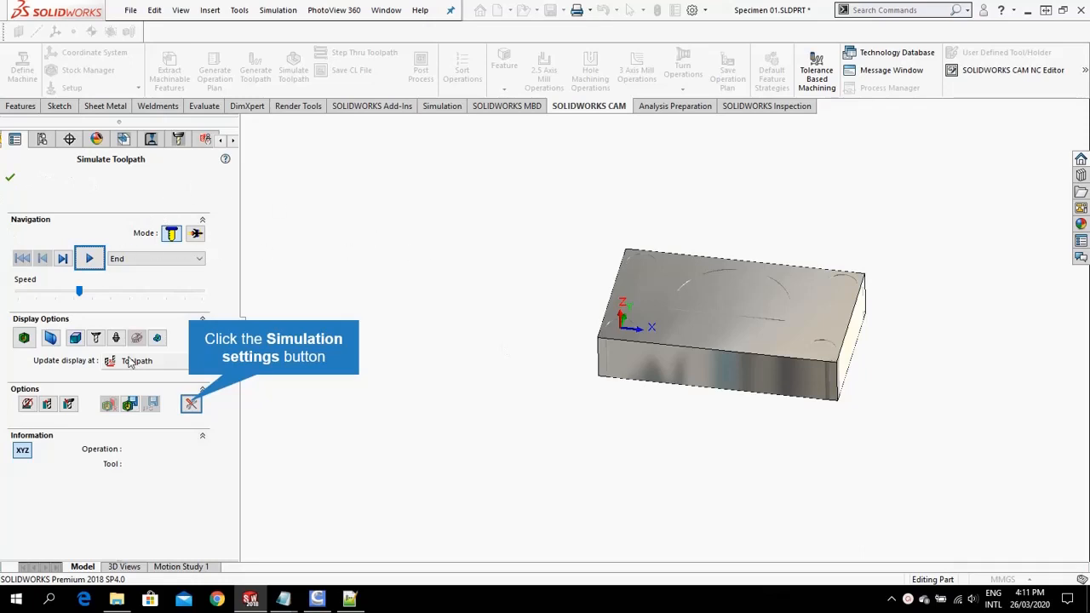
{"action": "left_click", "coordinate": [191, 403]}
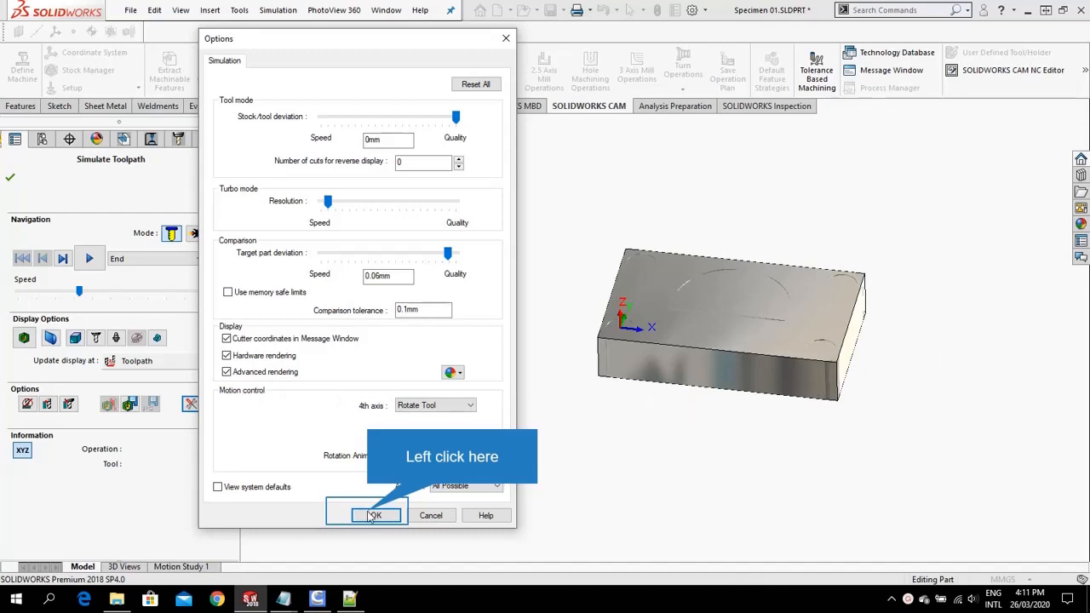
{"action": "left_click", "coordinate": [611, 341]}
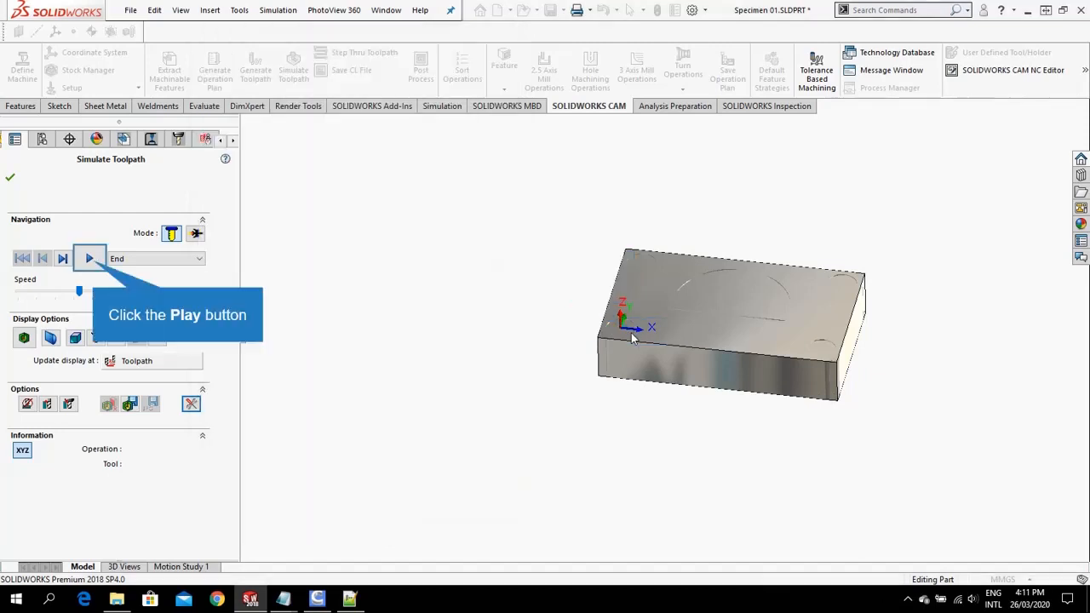
- Play the toolpath simulation, pause it during Rough Mill1, and raise the simulation speed to maximum
{"action": "left_click", "coordinate": [91, 260]}
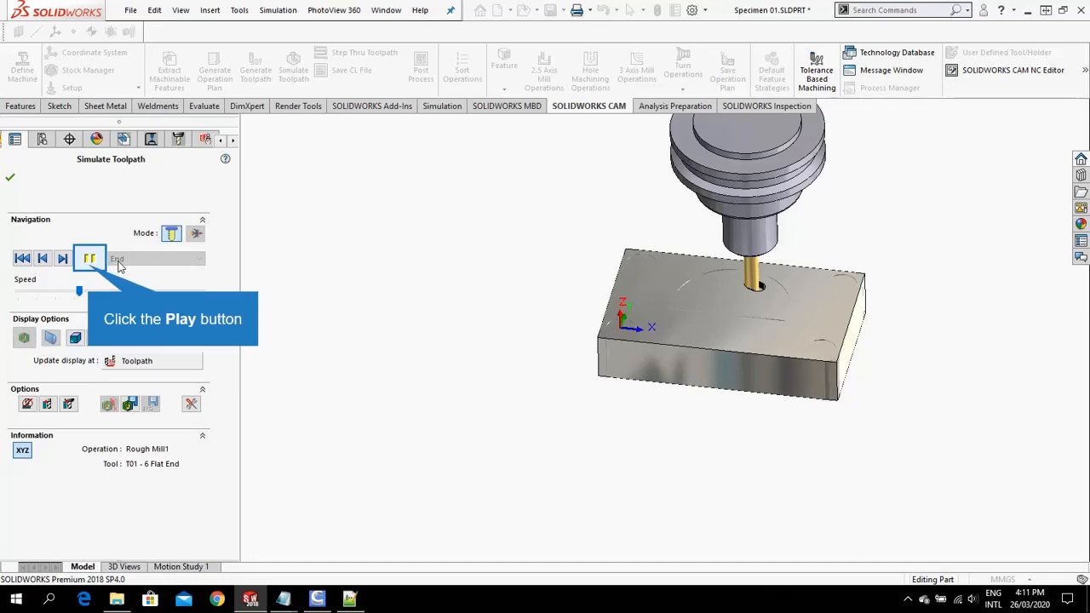
{"action": "left_click", "coordinate": [117, 259]}
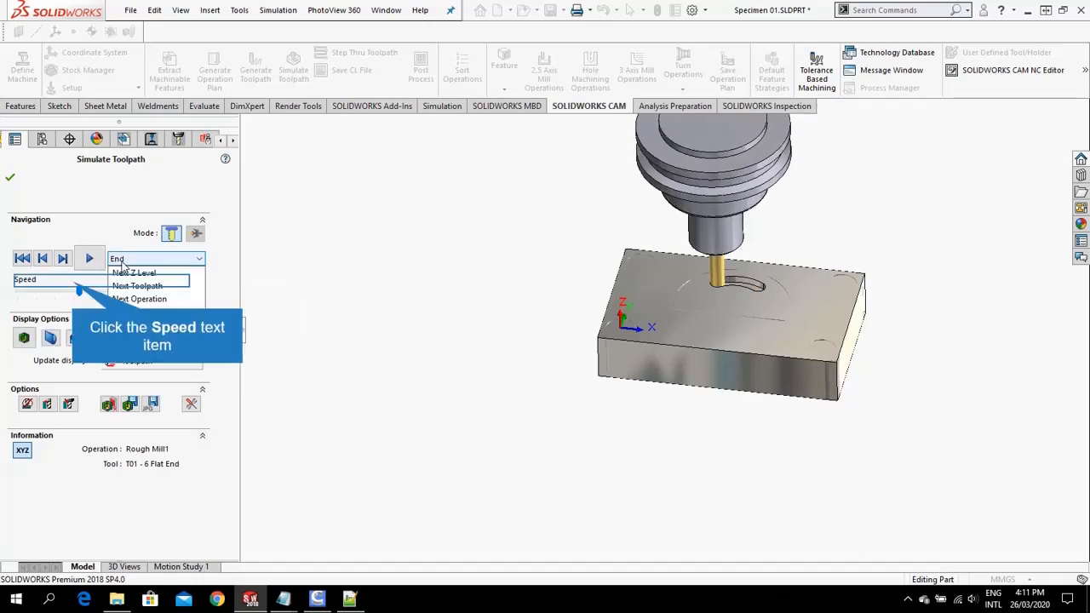
{"action": "left_click", "coordinate": [75, 283]}
{"action": "left_click", "coordinate": [75, 291]}
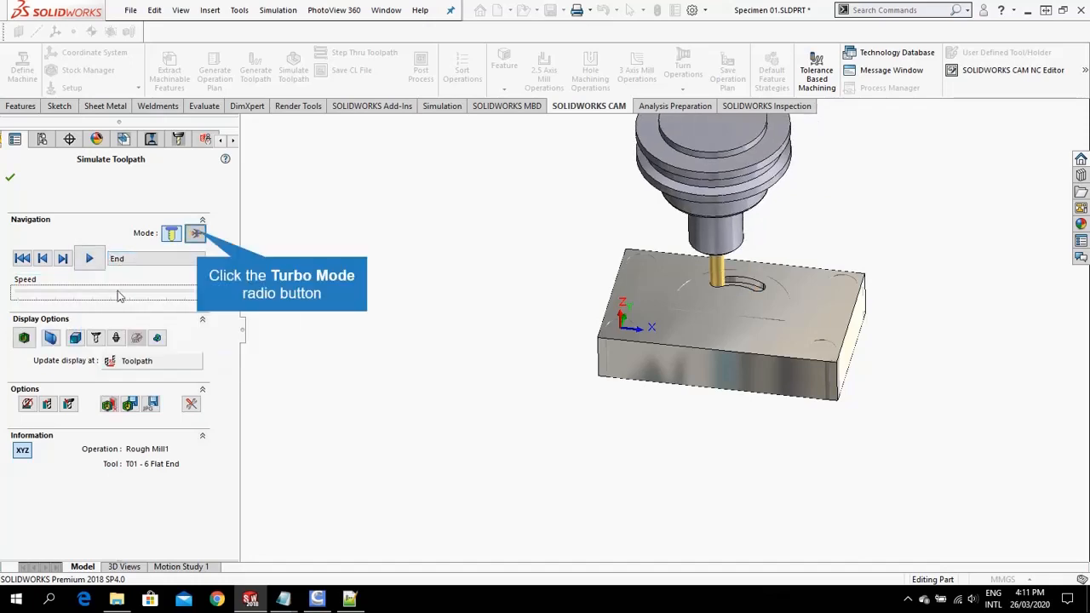
- Resume the toolpath simulation, run it through the last operation, and close it
{"action": "left_click", "coordinate": [195, 235]}
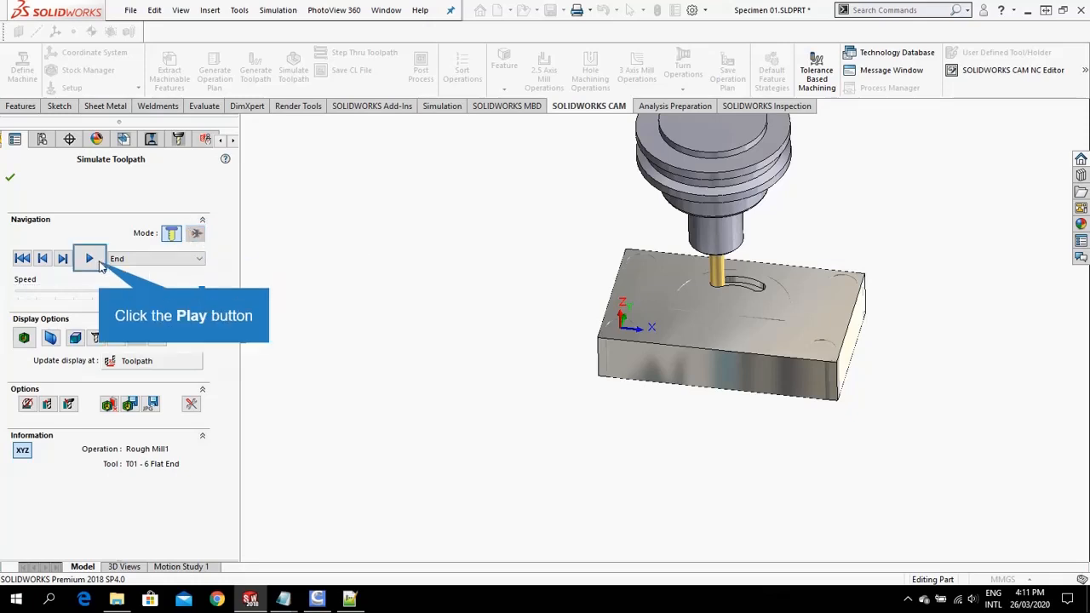
{"action": "left_click", "coordinate": [92, 258]}
{"action": "left_click", "coordinate": [195, 236]}
{"action": "left_click", "coordinate": [181, 234]}
{"action": "left_click", "coordinate": [195, 239]}
{"action": "left_click", "coordinate": [116, 258]}
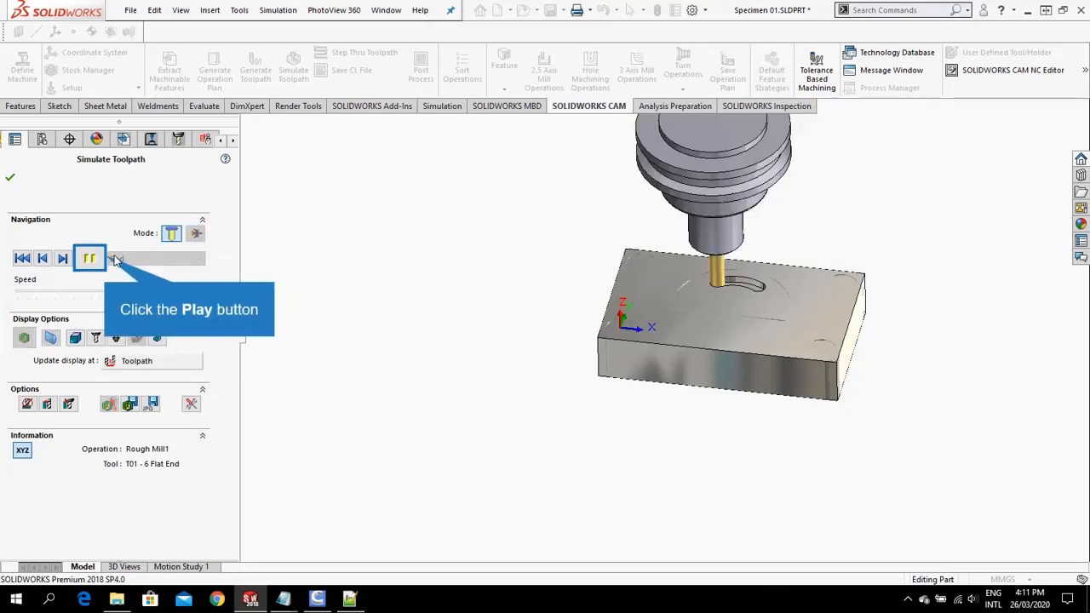
{"action": "left_click", "coordinate": [103, 258]}
{"action": "left_click", "coordinate": [103, 259]}
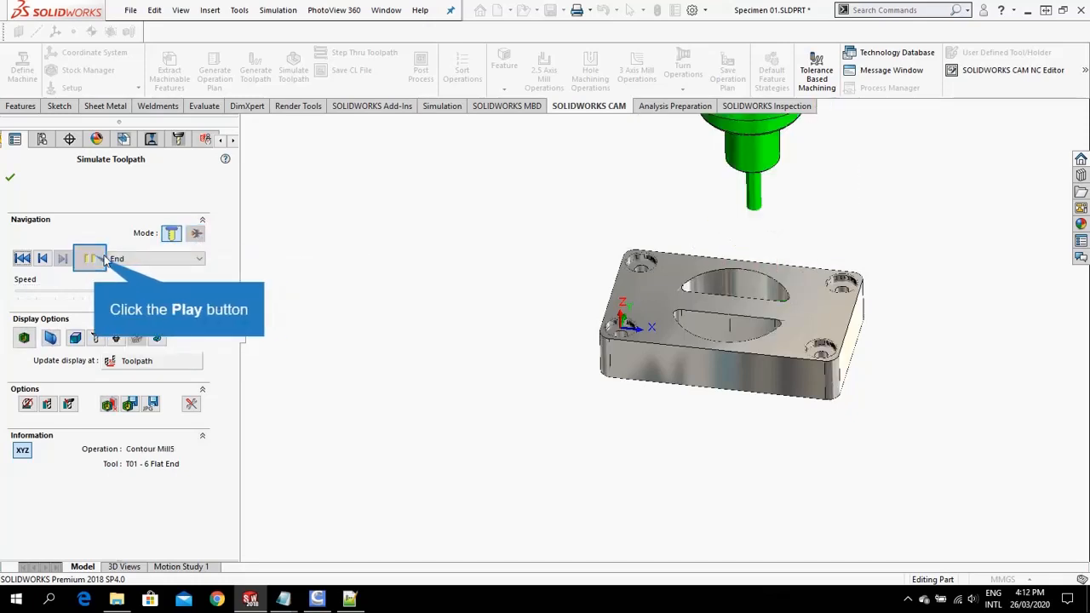
{"action": "left_click", "coordinate": [94, 260]}
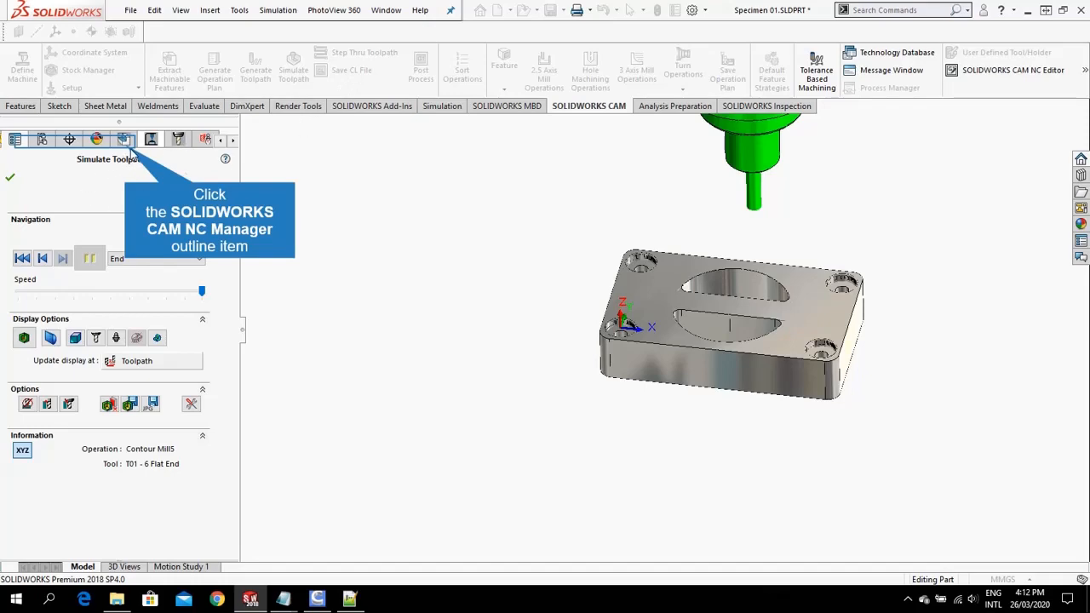
{"action": "left_click", "coordinate": [126, 151]}
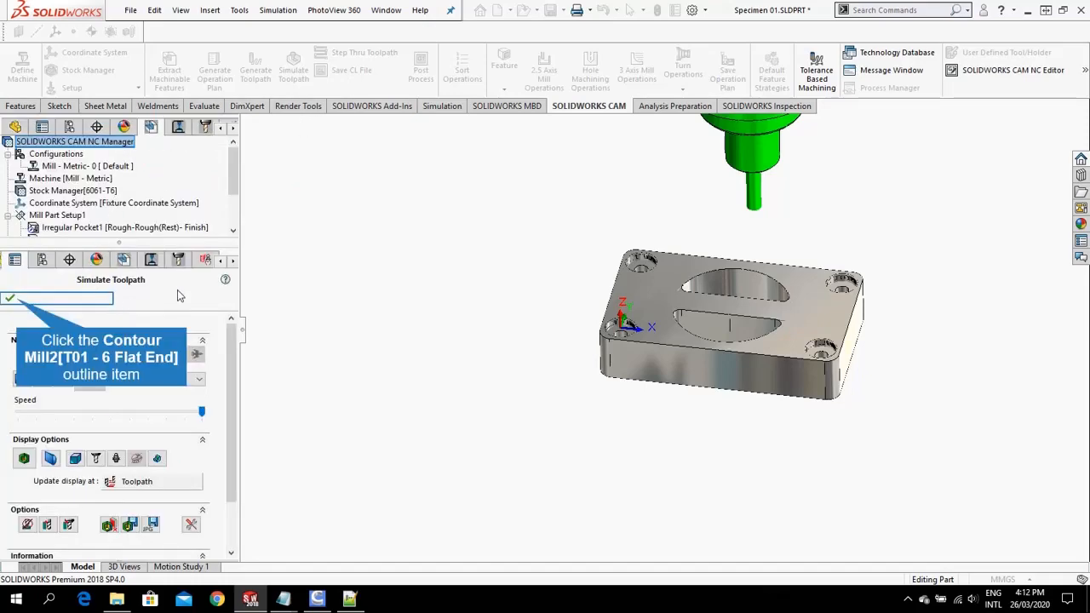
{"action": "left_click", "coordinate": [16, 299]}
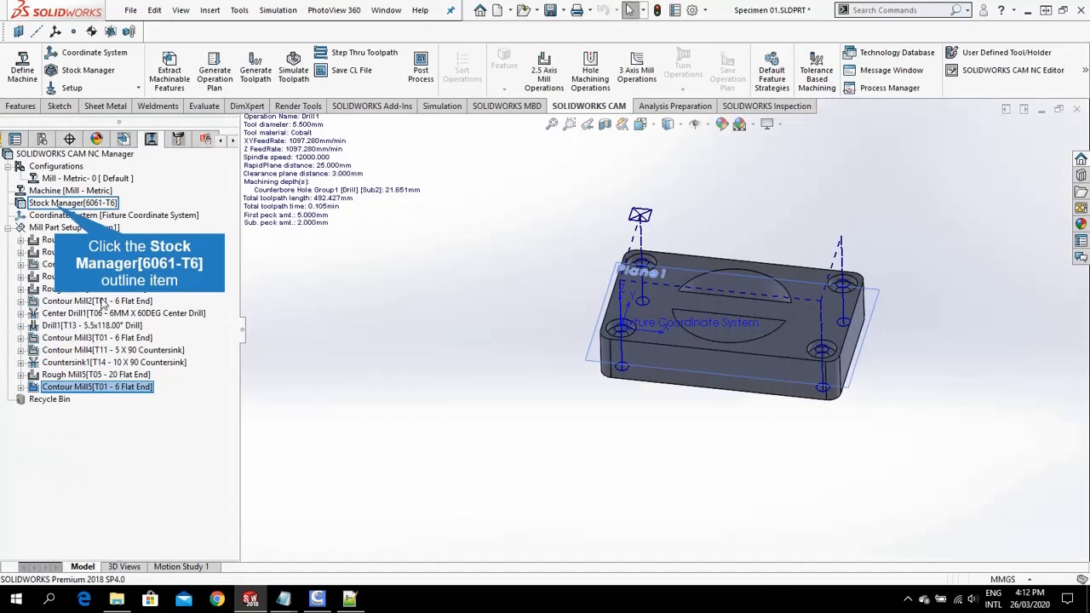
- Open the stock definition to check the stock material, type and bounding box offsets, and leave it without changes
{"action": "left_click", "coordinate": [58, 210]}
{"action": "right_click", "coordinate": [58, 209]}
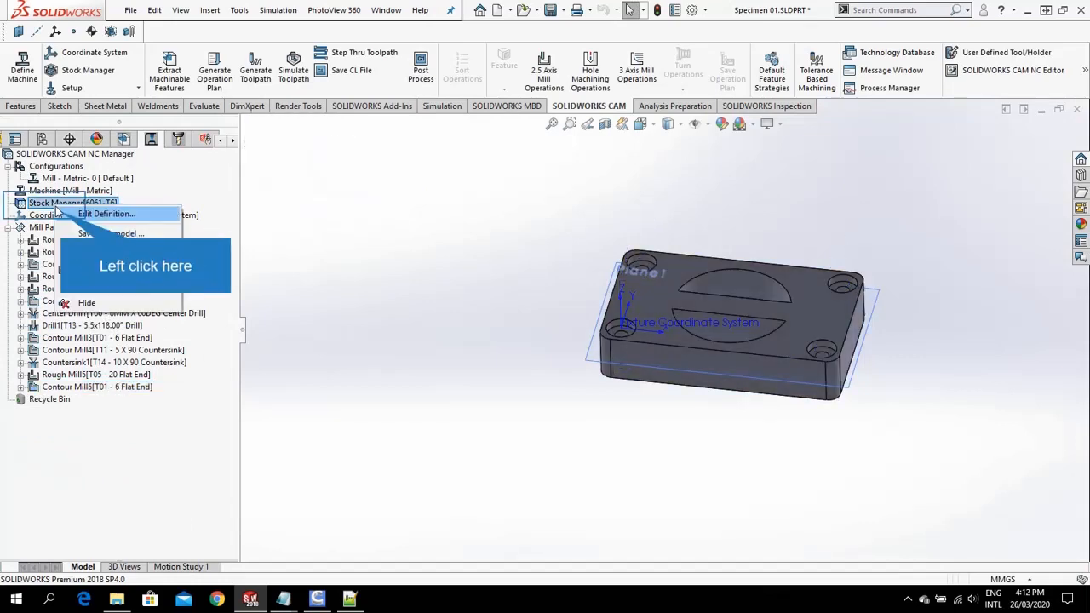
{"action": "left_click", "coordinate": [63, 214]}
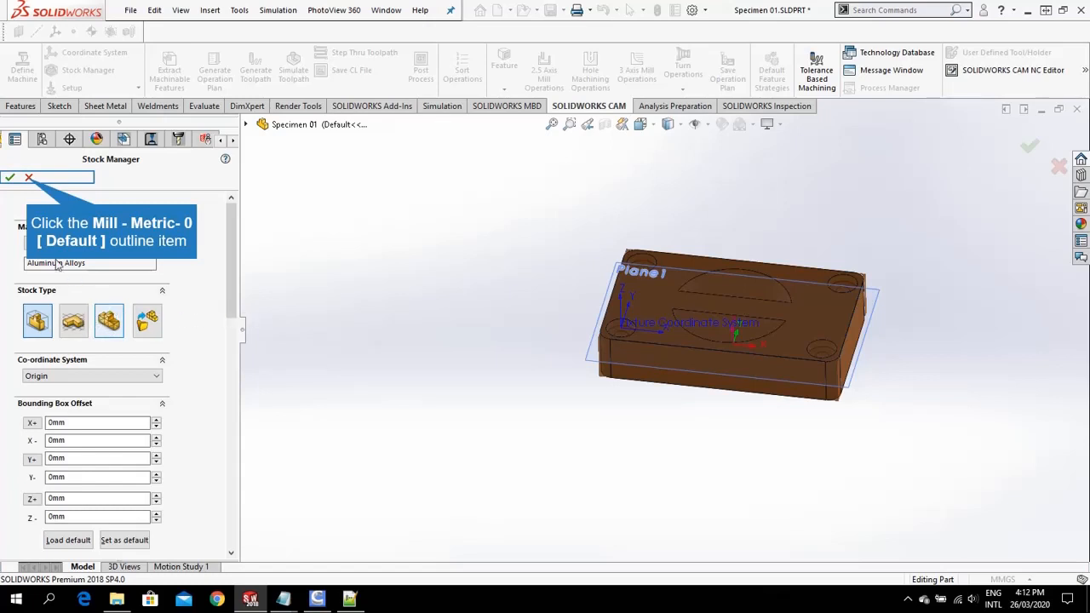
{"action": "left_click", "coordinate": [28, 178]}
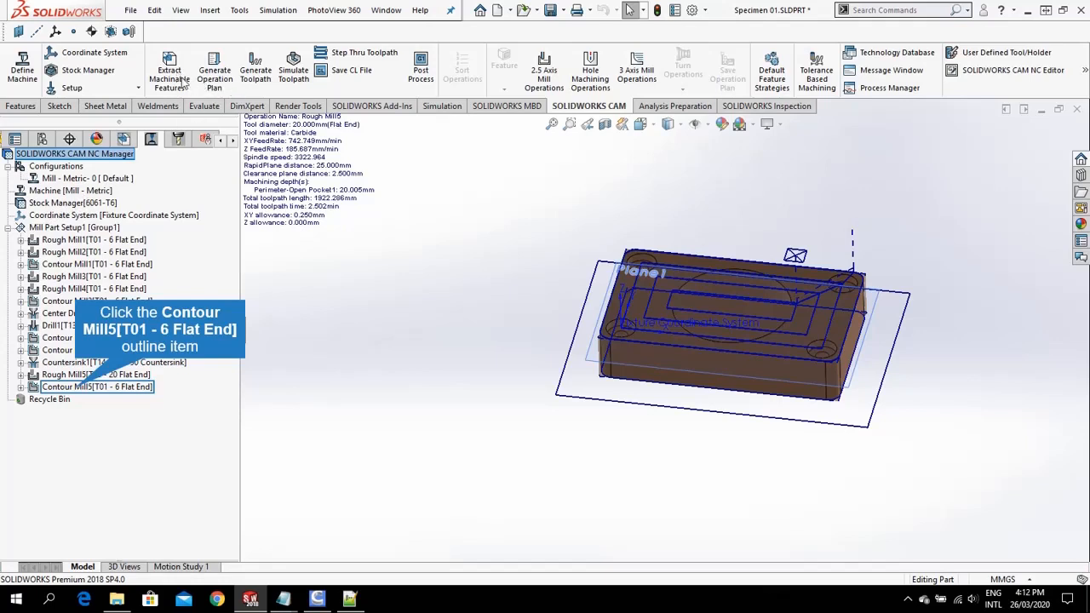
- Display the Contour Mill5 toolpath on the plate and inspect it up close
{"action": "left_click", "coordinate": [77, 388]}
{"action": "scroll", "coordinate": [549, 377], "scroll_direction": "down", "scroll_amount": 3}
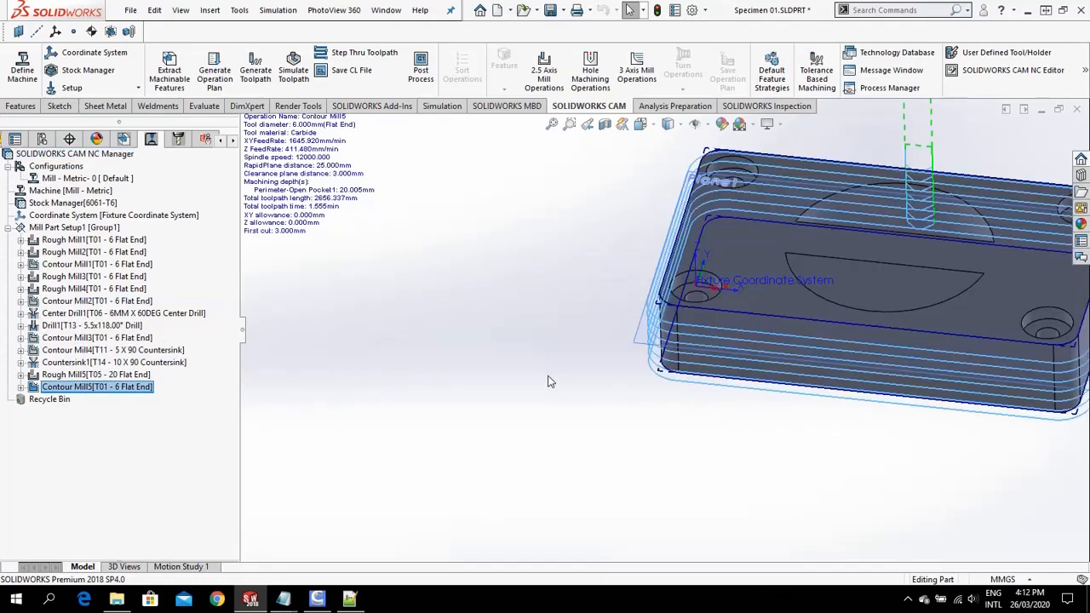
{"action": "scroll", "coordinate": [550, 376], "scroll_direction": "up", "scroll_amount": 2}
{"action": "mouse_move", "coordinate": [550, 377]}
{"action": "middle_mouse_down"}
{"action": "mouse_move", "coordinate": [579, 372]}
{"action": "mouse_move", "coordinate": [556, 371]}
{"action": "middle_mouse_up"}
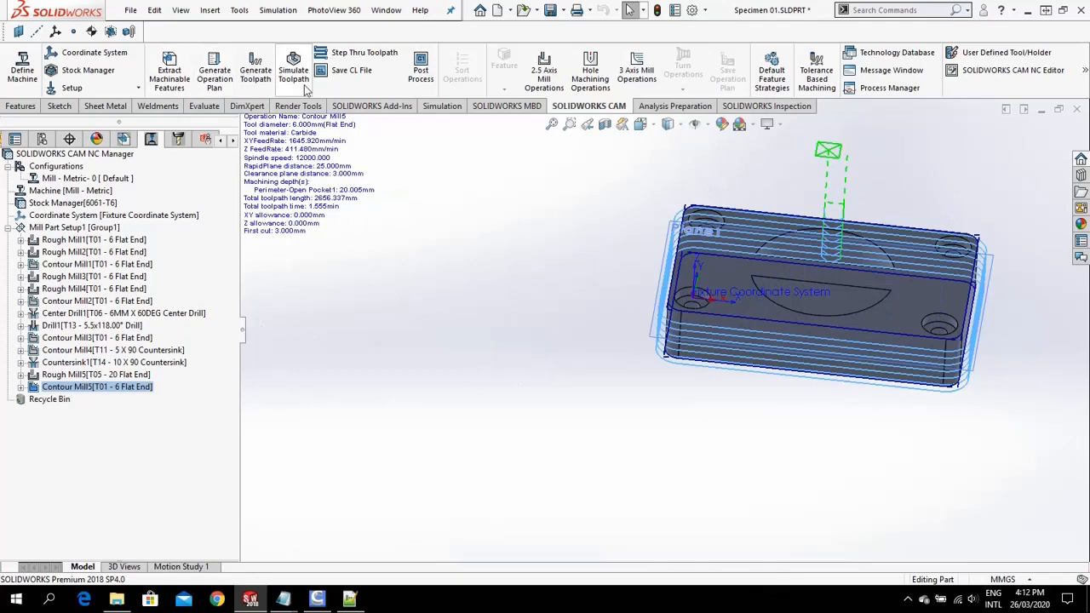
- Start post-processing and save the output as the text file Test.txt in the Week 14 folder
{"action": "left_click", "coordinate": [420, 72]}
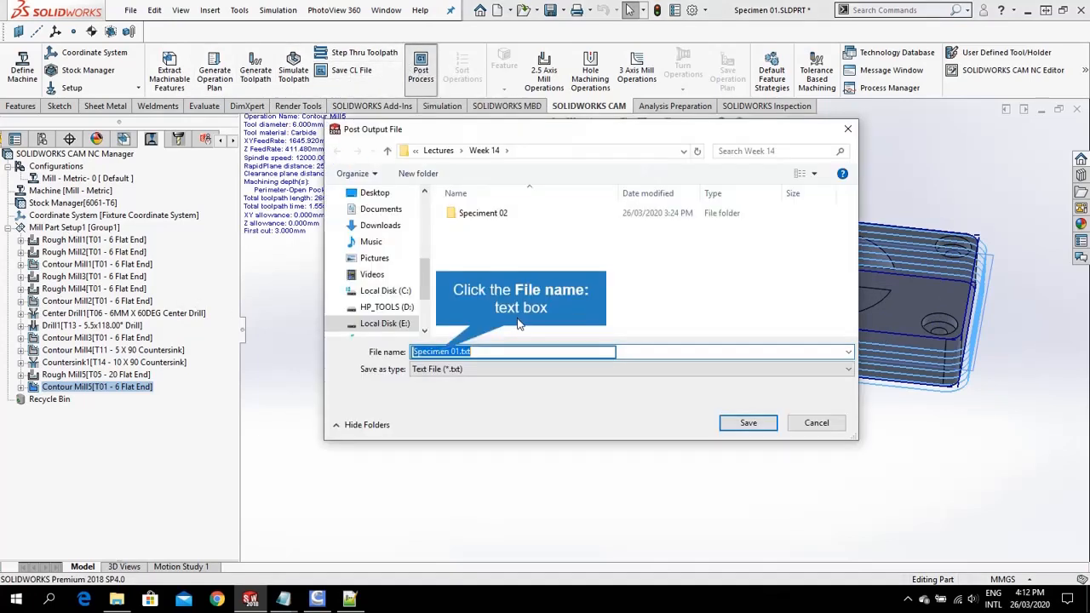
{"action": "left_click", "coordinate": [438, 352]}
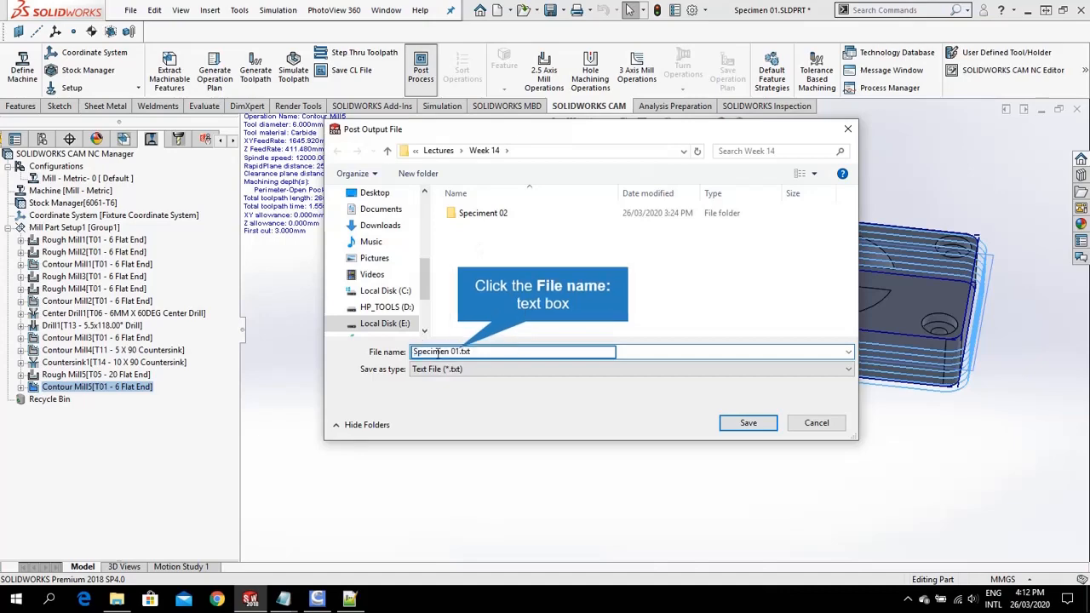
{"action": "left_click_drag", "start_coordinate": [460, 350], "coordinate": [326, 344]}
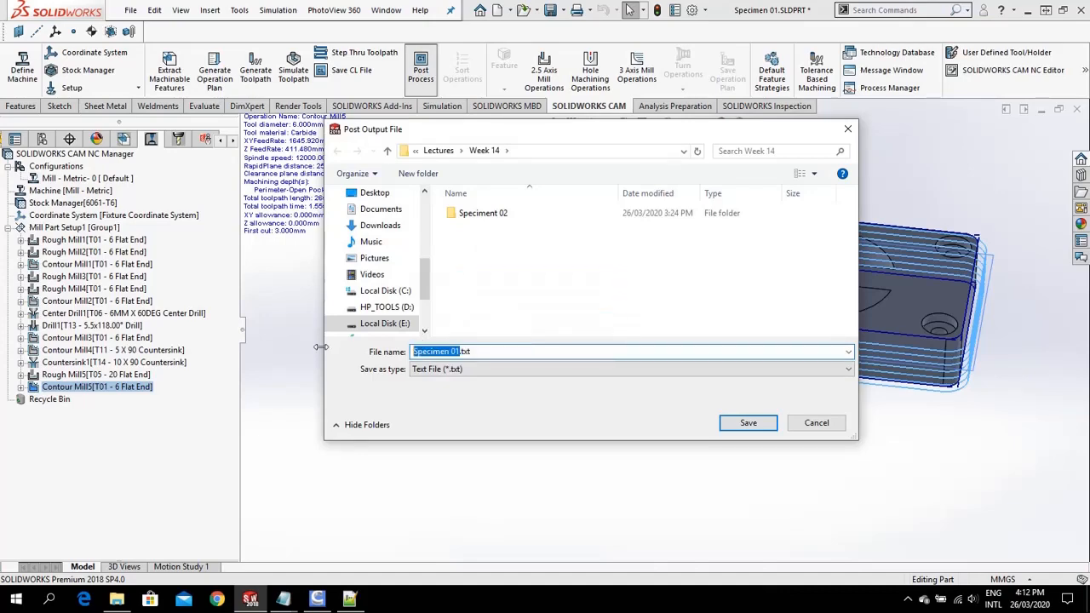
{"action": "type", "text": "Te"}
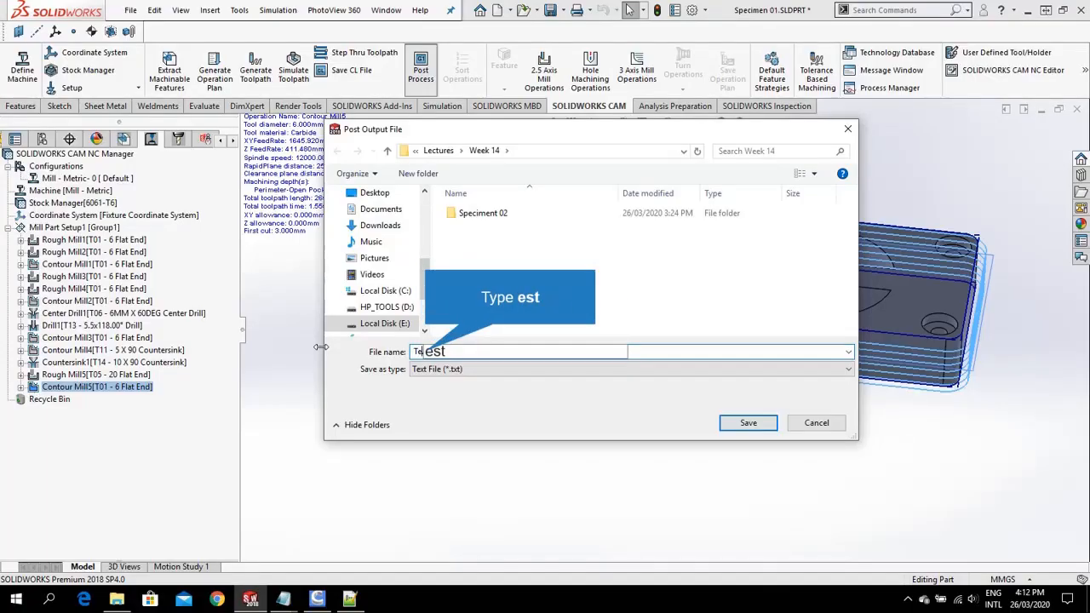
{"action": "key", "text": "Return"}
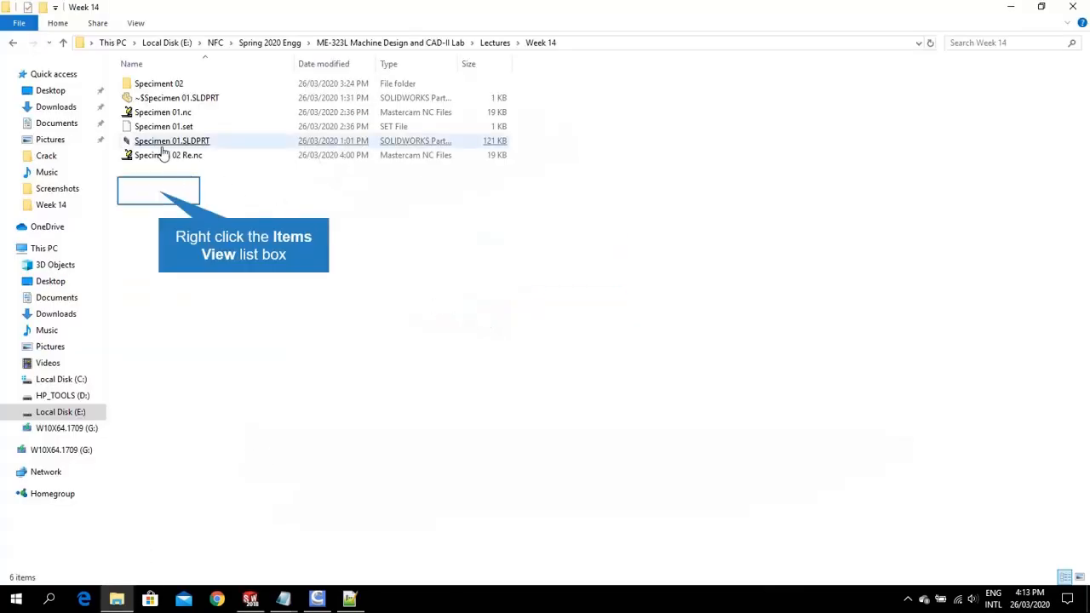
- Refresh the Week 14 folder in File Explorer and look for the output file there and in Speciment 02
{"action": "right_click", "coordinate": [159, 195]}
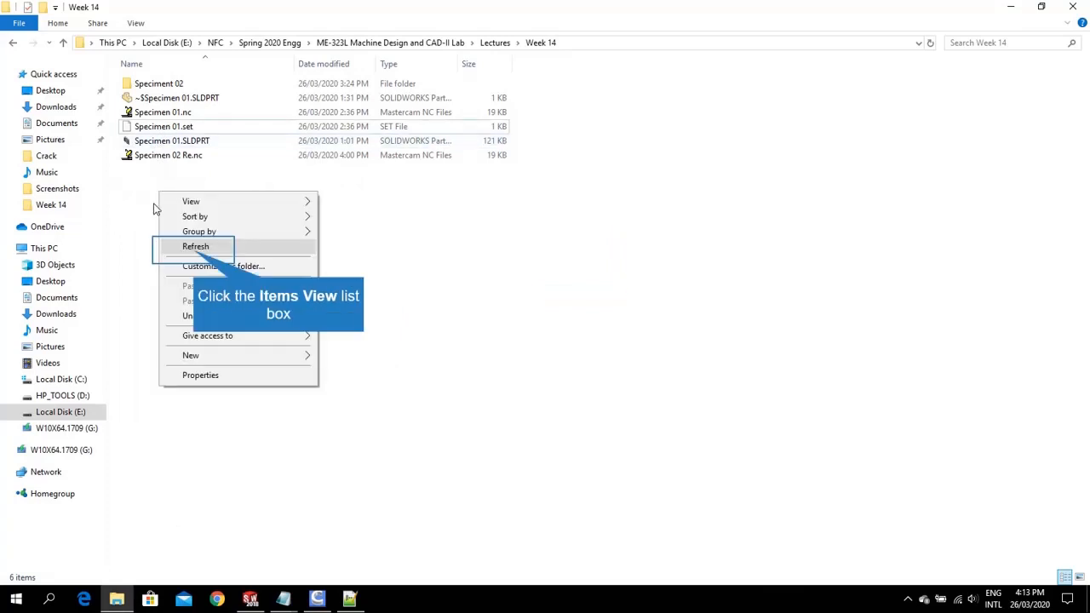
{"action": "left_click", "coordinate": [194, 256]}
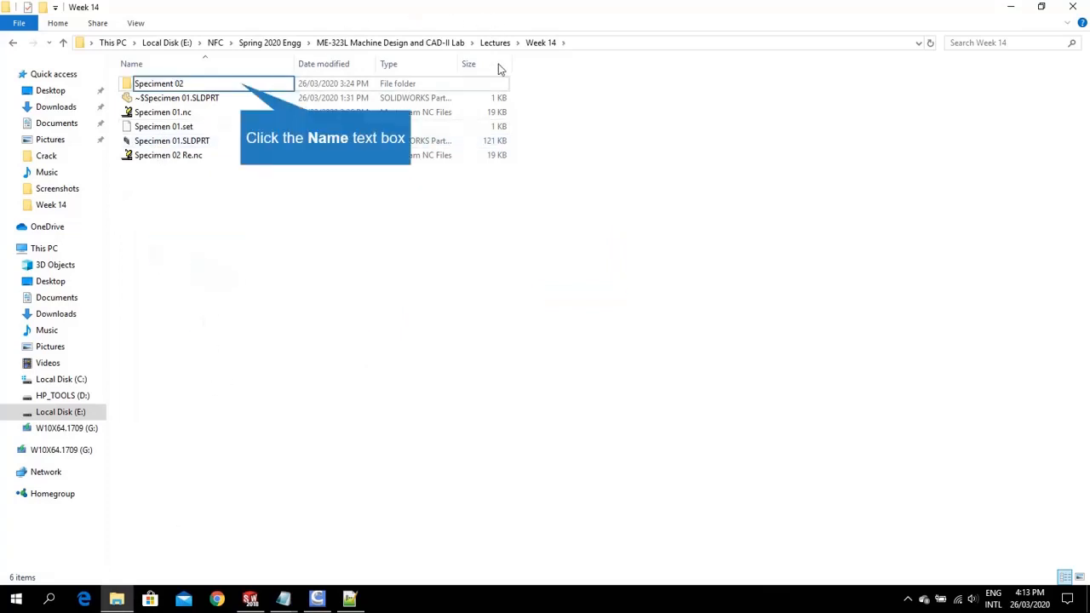
{"action": "left_click", "coordinate": [255, 181]}
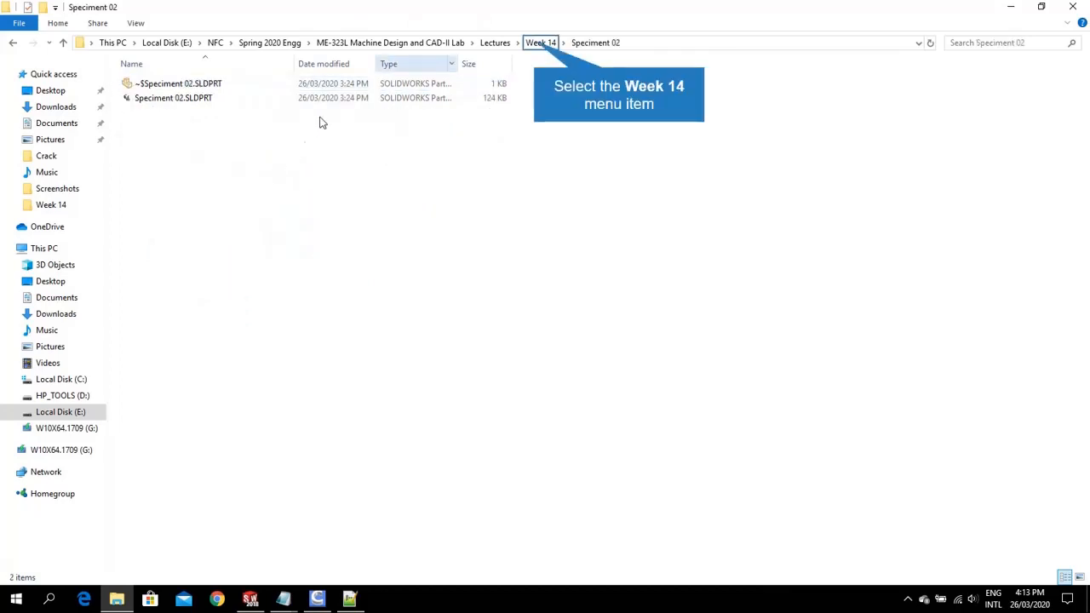
{"action": "left_click", "coordinate": [538, 42]}
{"action": "double_click", "coordinate": [270, 189]}
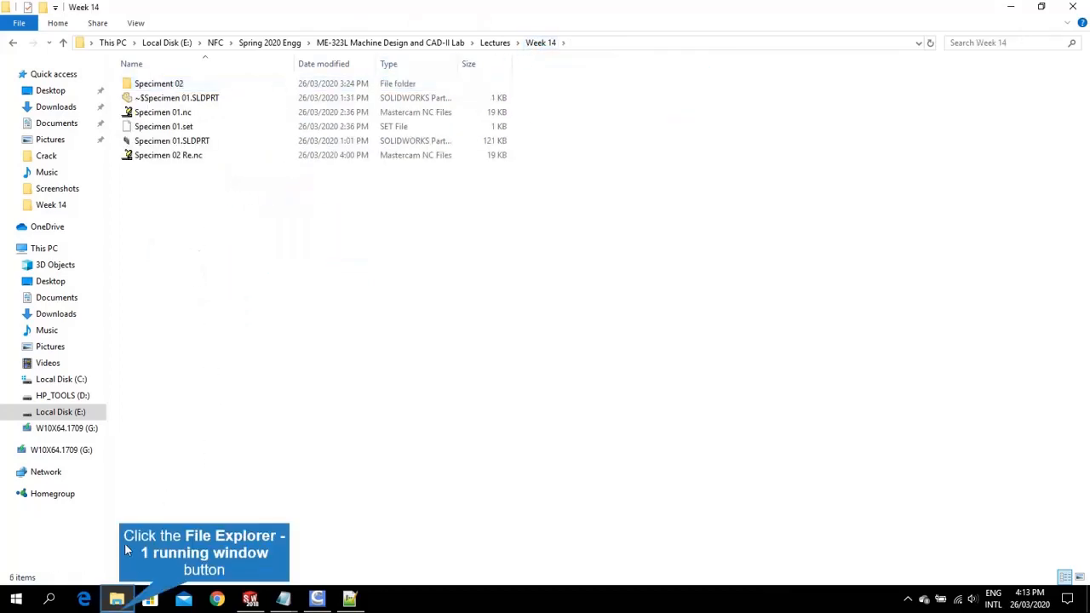
- Switch back to SOLIDWORKS, generate the NC code for all operations, and close the post-processing
{"action": "left_click", "coordinate": [123, 596]}
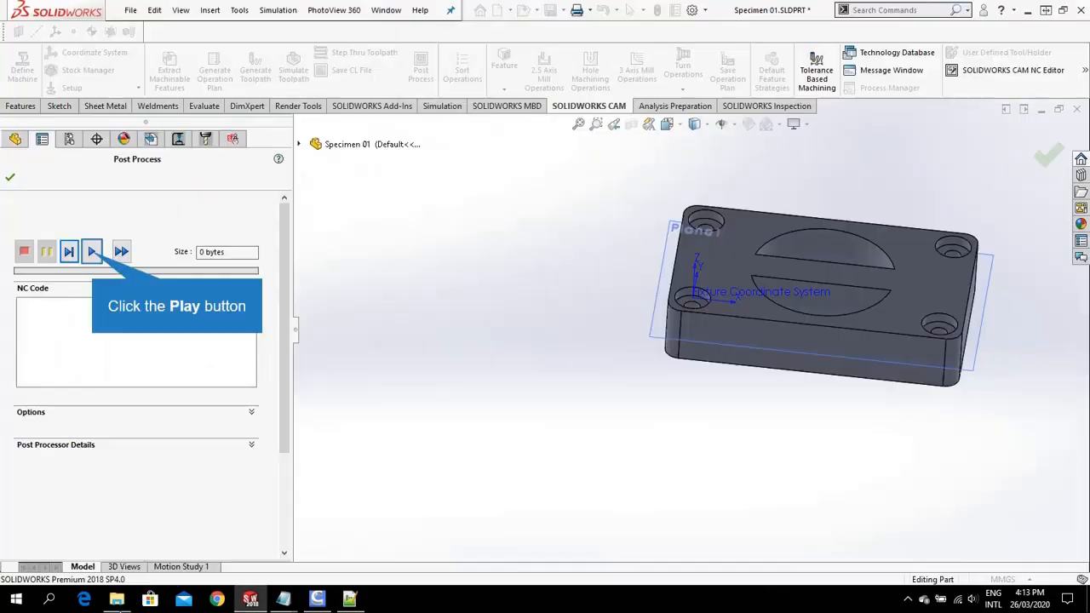
{"action": "left_click", "coordinate": [92, 254]}
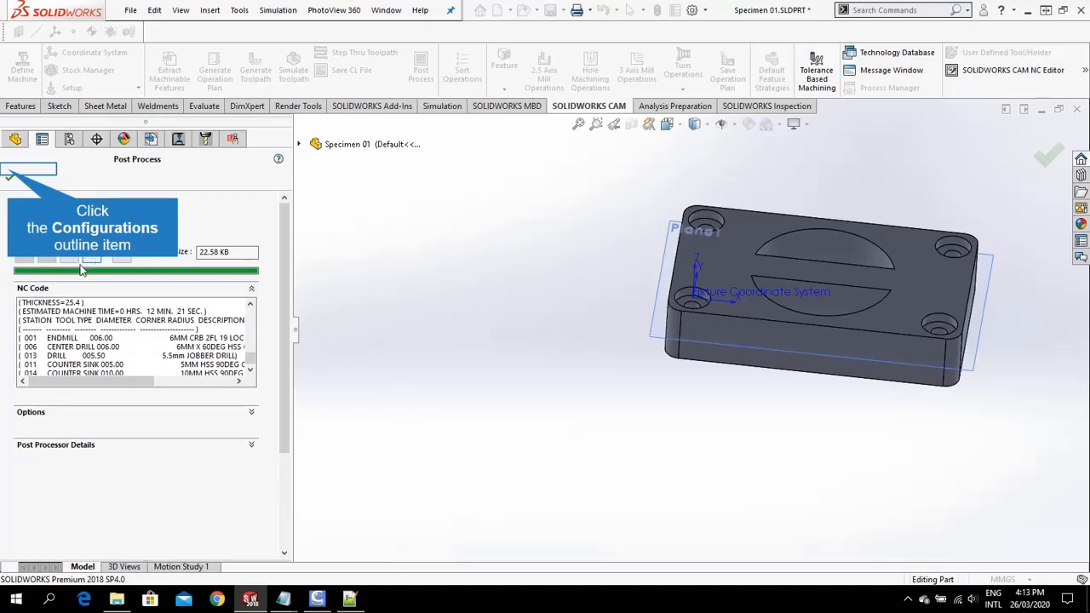
{"action": "left_click", "coordinate": [8, 171]}
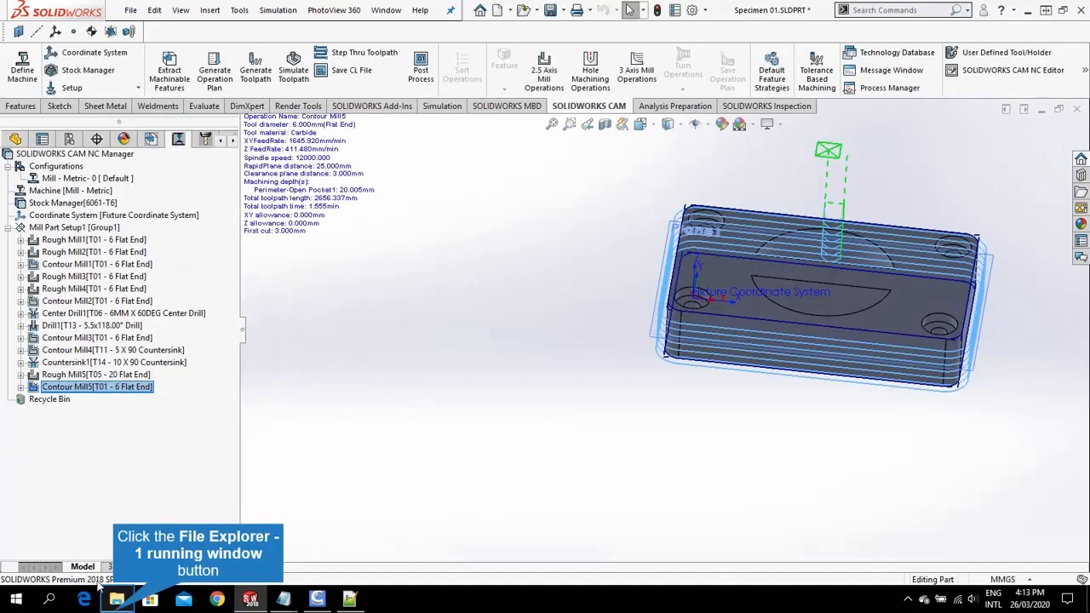
- Switch to File Explorer, rename Test.txt in the Week 14 folder as Test.nc, and switch to CutViewer Mill
{"action": "left_click", "coordinate": [114, 598]}
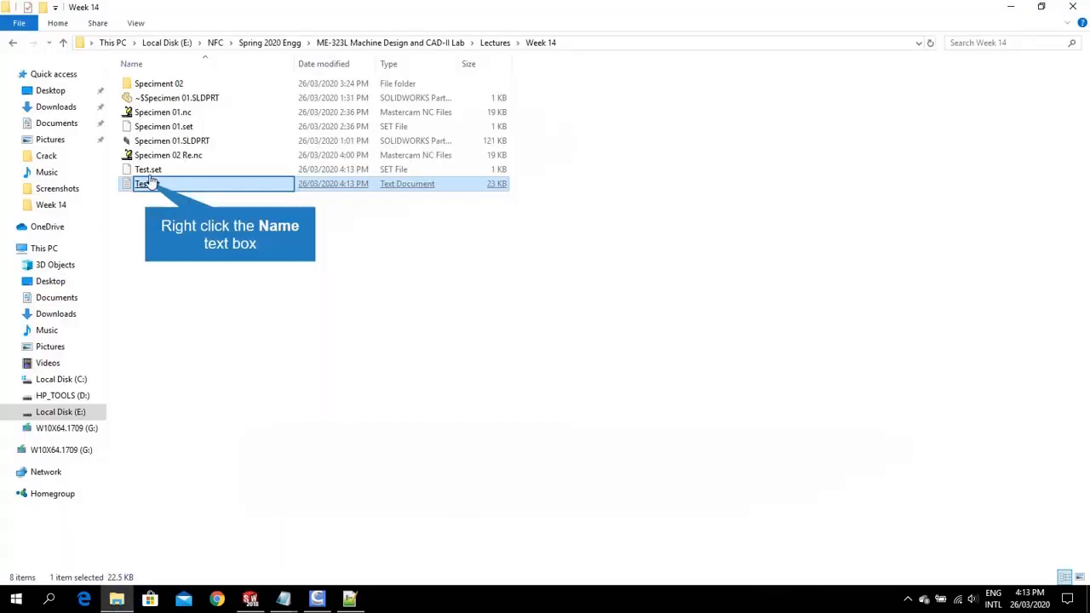
{"action": "right_click", "coordinate": [145, 183]}
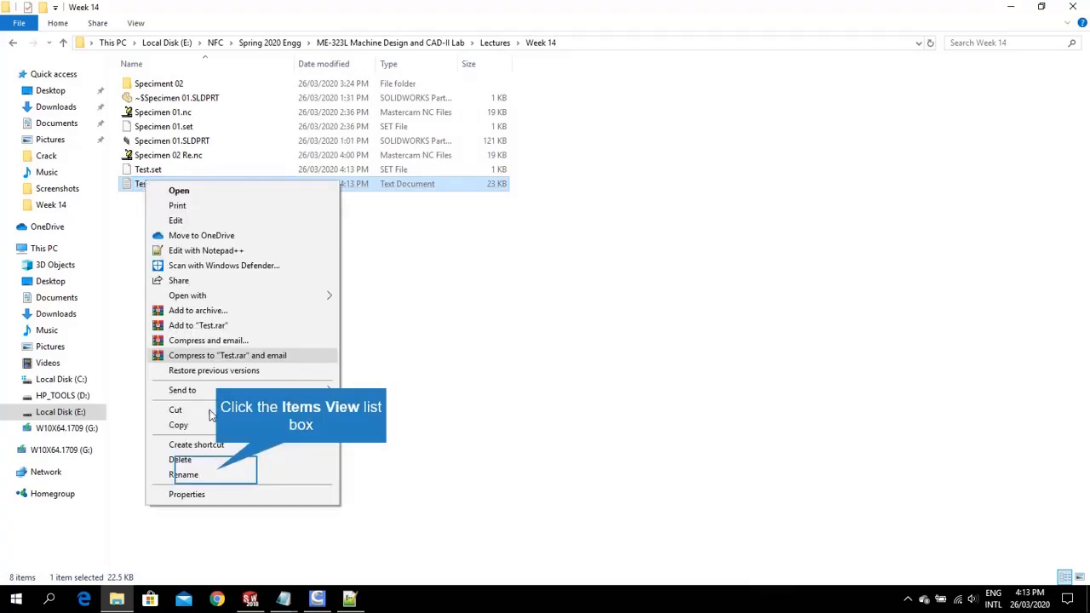
{"action": "left_click", "coordinate": [218, 475]}
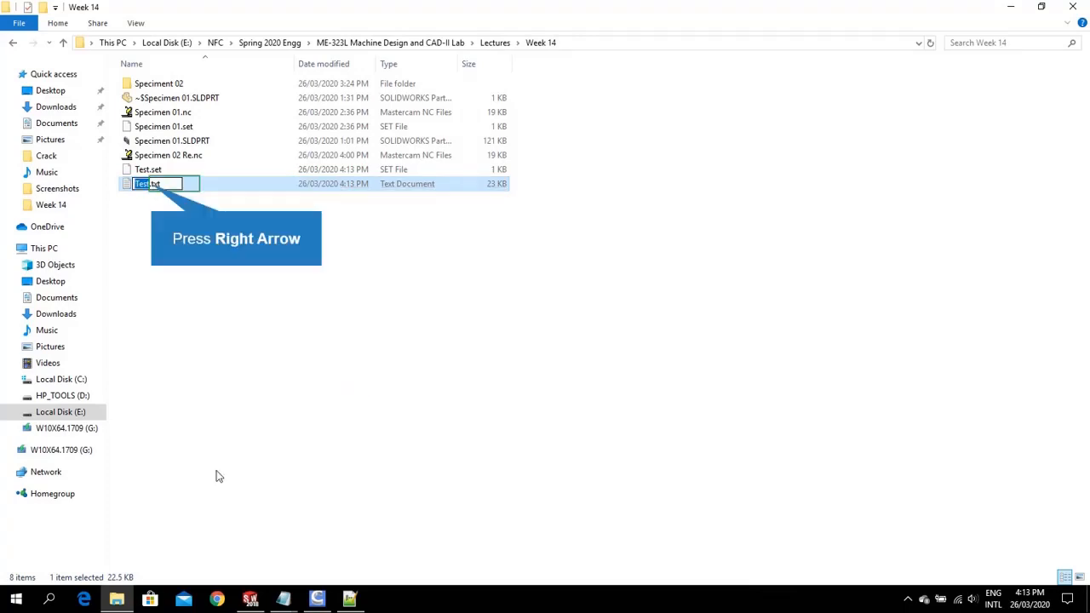
{"action": "key", "text": "Right"}
{"action": "key", "text": "BackSpace"}
{"action": "key", "text": "BackSpace"}
{"action": "key", "text": "BackSpace"}
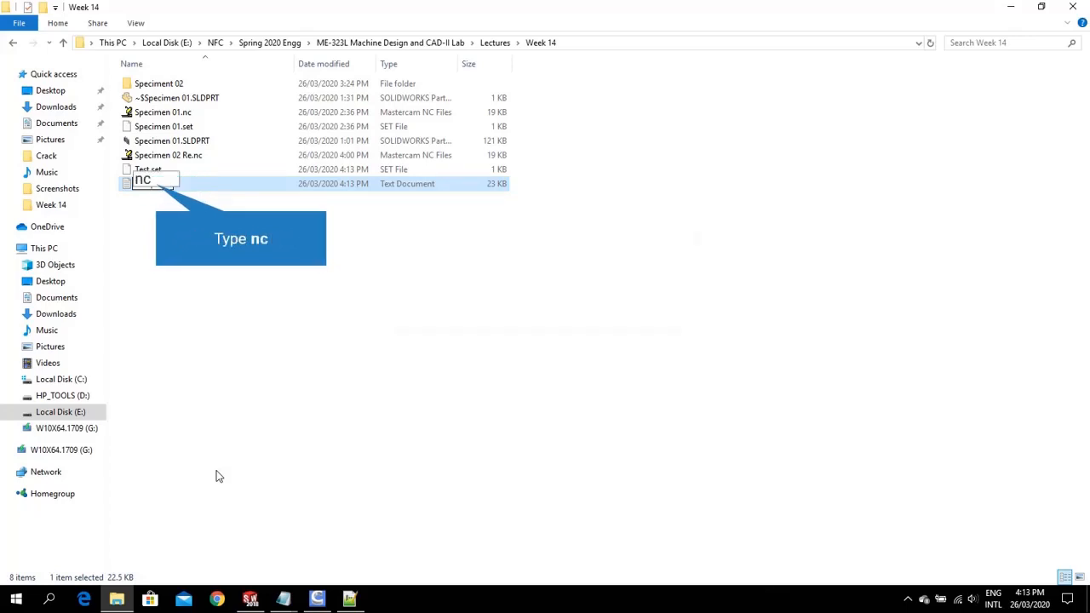
{"action": "type", "text": "nc"}
{"action": "key", "text": "Return"}
{"action": "key", "text": "Return"}
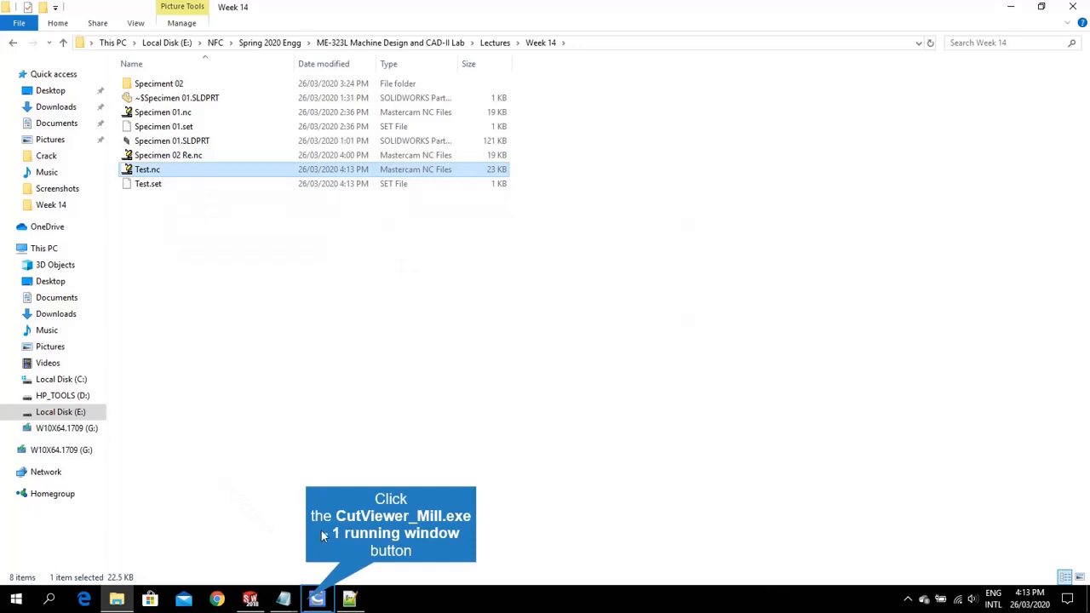
{"action": "left_click", "coordinate": [315, 599]}
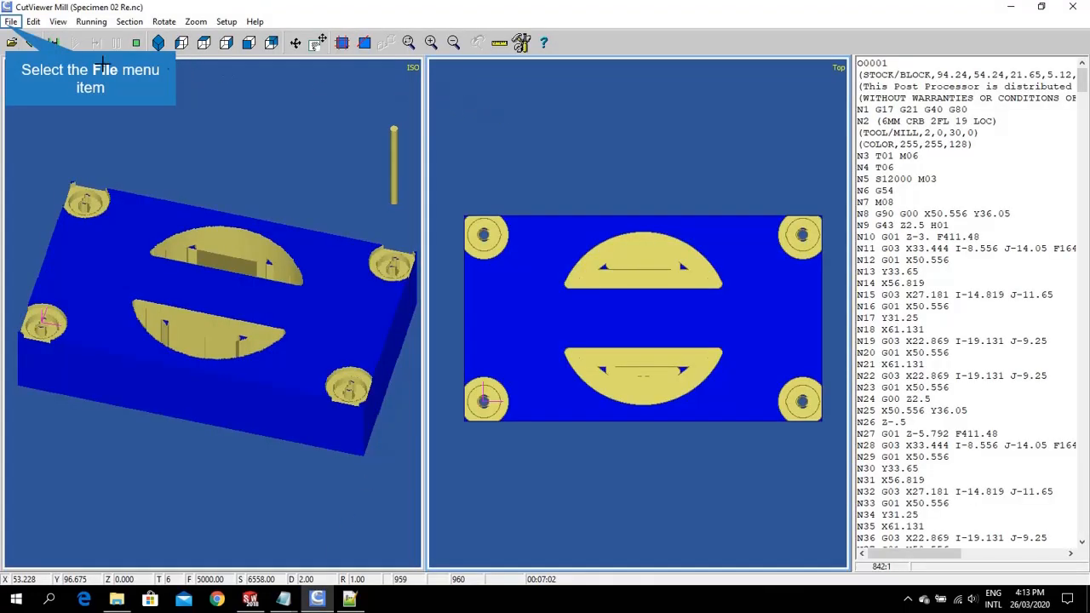
{"action": "left_click", "coordinate": [12, 23]}
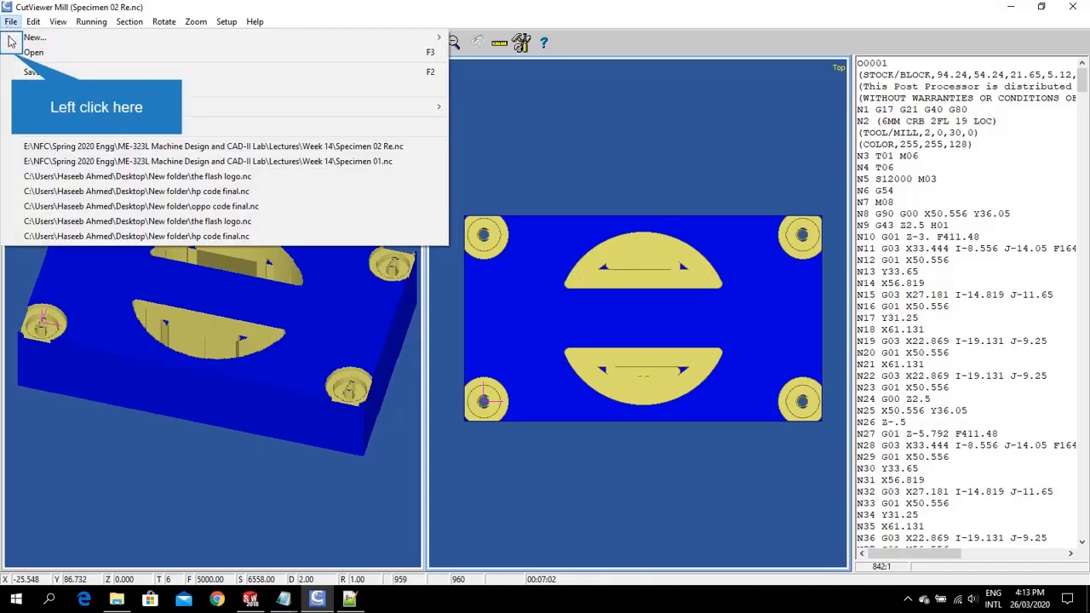
{"action": "left_click", "coordinate": [14, 54]}
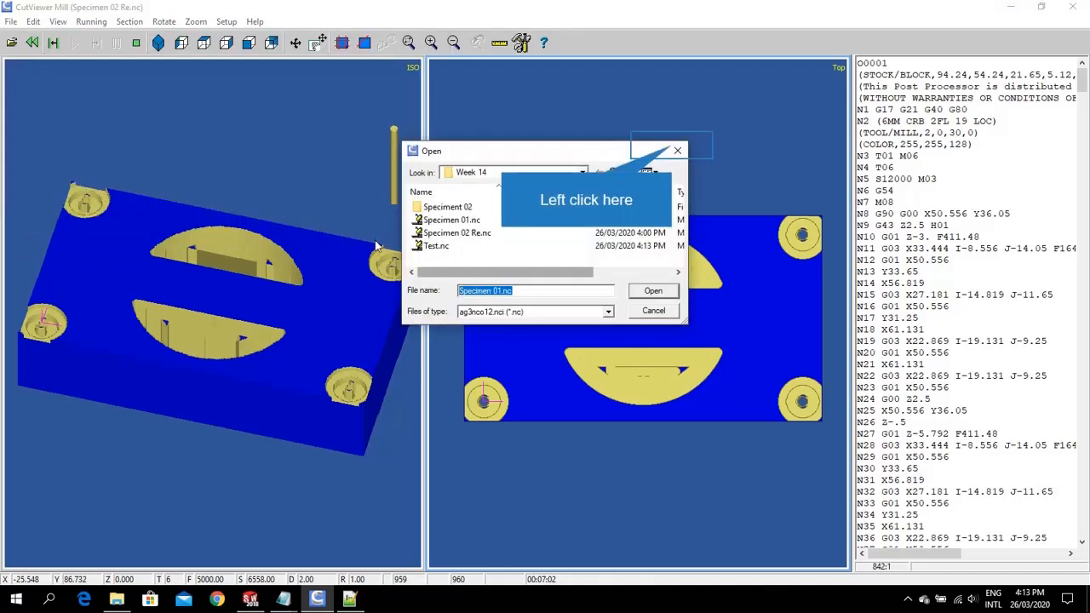
{"action": "left_click", "coordinate": [677, 151]}
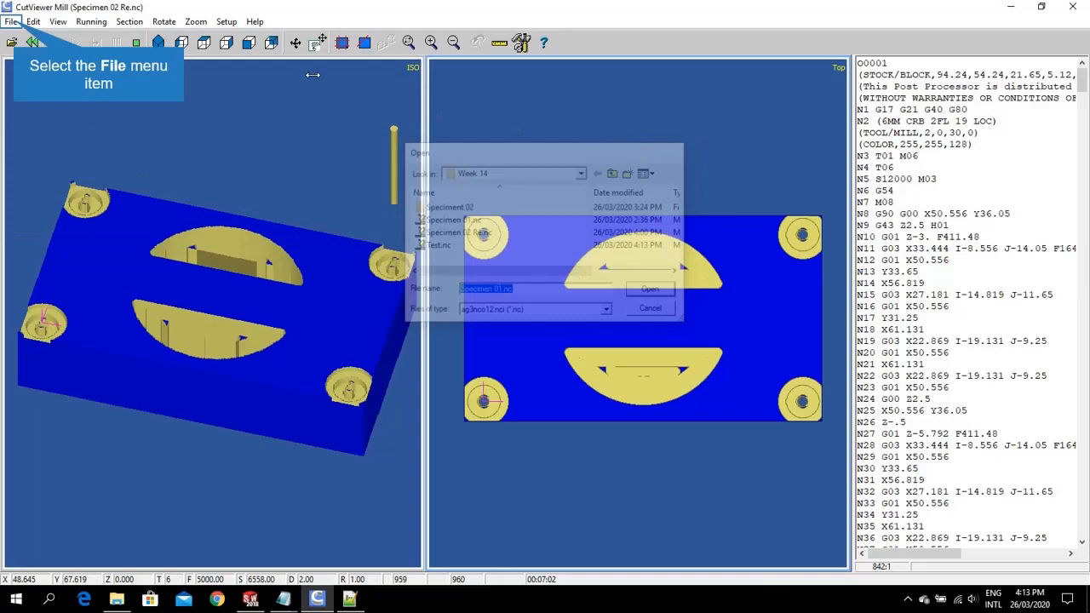
- Create a new Standard G-code file without saving the changes to Specimen 02 Re.nc
{"action": "left_click", "coordinate": [14, 23]}
{"action": "left_click", "coordinate": [34, 37]}
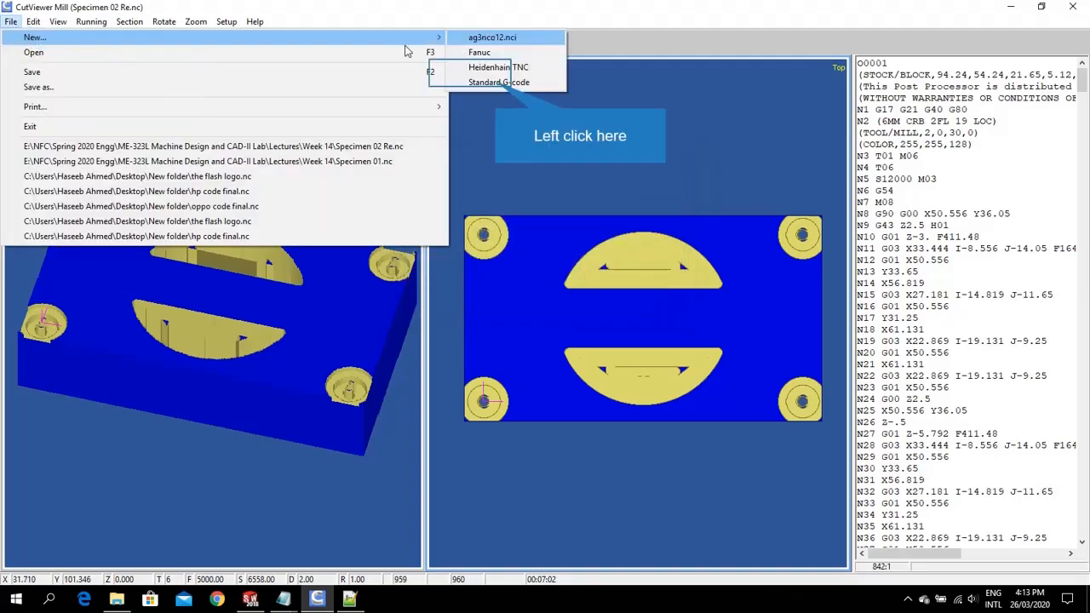
{"action": "left_click", "coordinate": [498, 81]}
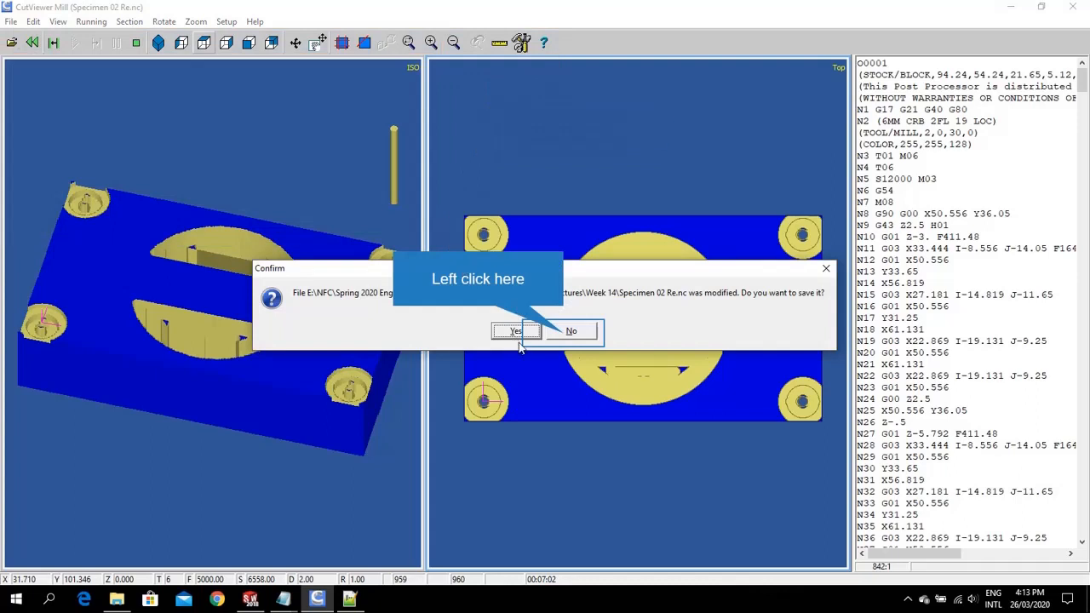
{"action": "left_click", "coordinate": [565, 332]}
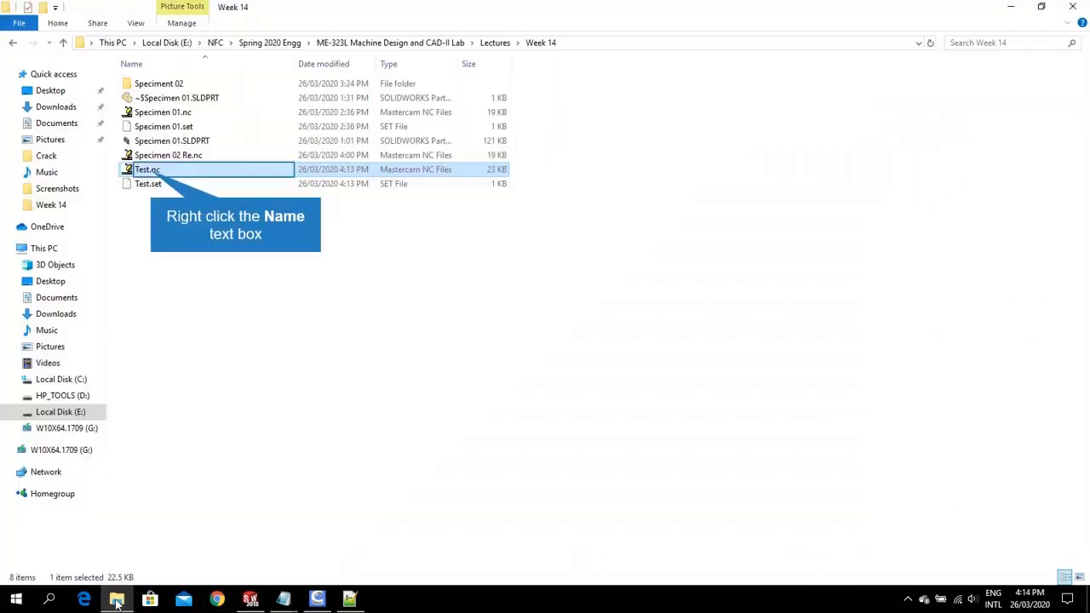
- Open Test.nc from the Week 14 folder in Notepad++ and copy its entire code
{"action": "left_click", "coordinate": [117, 599]}
{"action": "right_click", "coordinate": [149, 173]}
{"action": "left_click", "coordinate": [188, 212]}
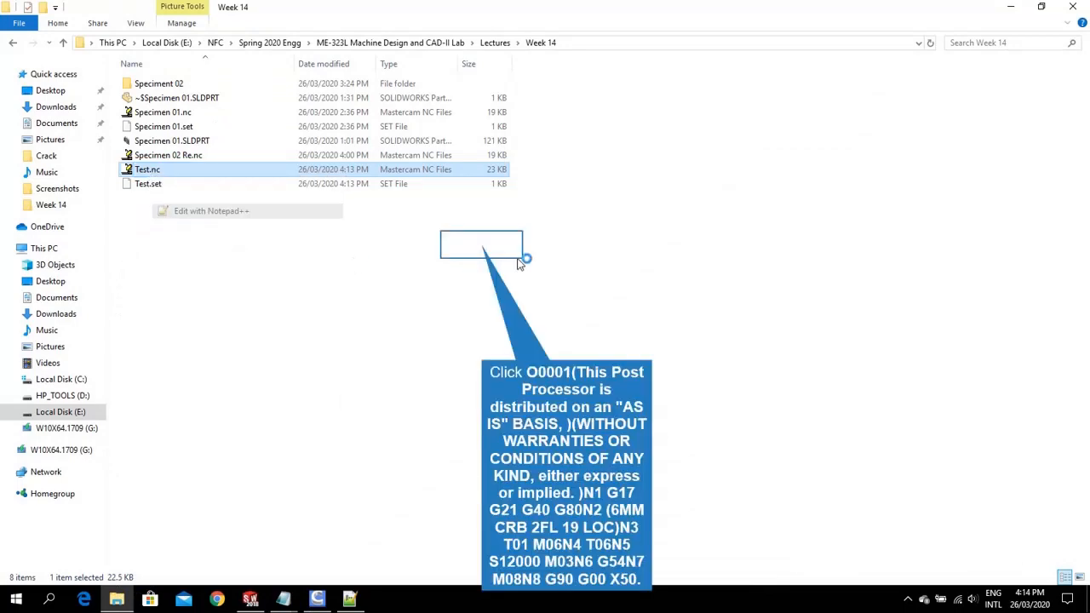
{"action": "key", "text": "ctrl+a"}
{"action": "key", "text": "ctrl+c"}
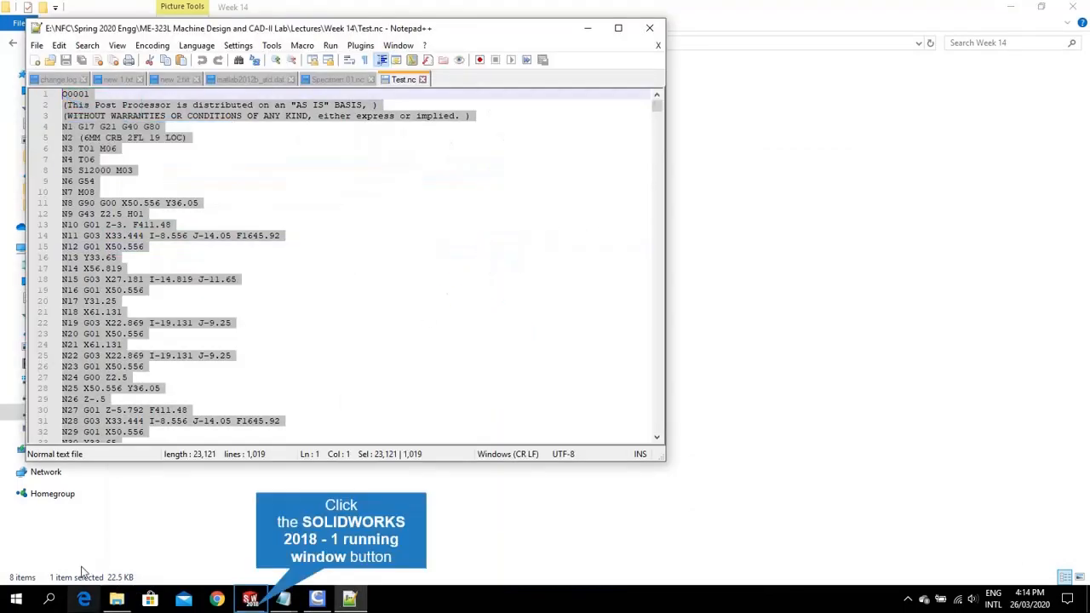
- Switch back to CutViewer Mill, paste the copied code into the empty file, and go back to the first program line
{"action": "left_click", "coordinate": [250, 599]}
{"action": "left_click", "coordinate": [317, 600]}
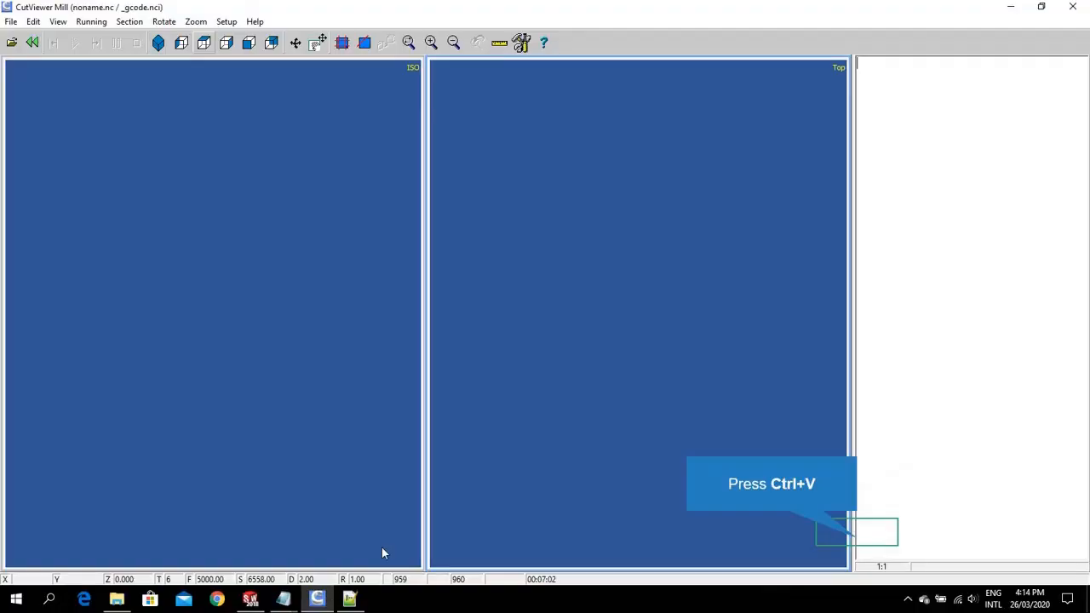
{"action": "key", "text": "ctrl+v"}
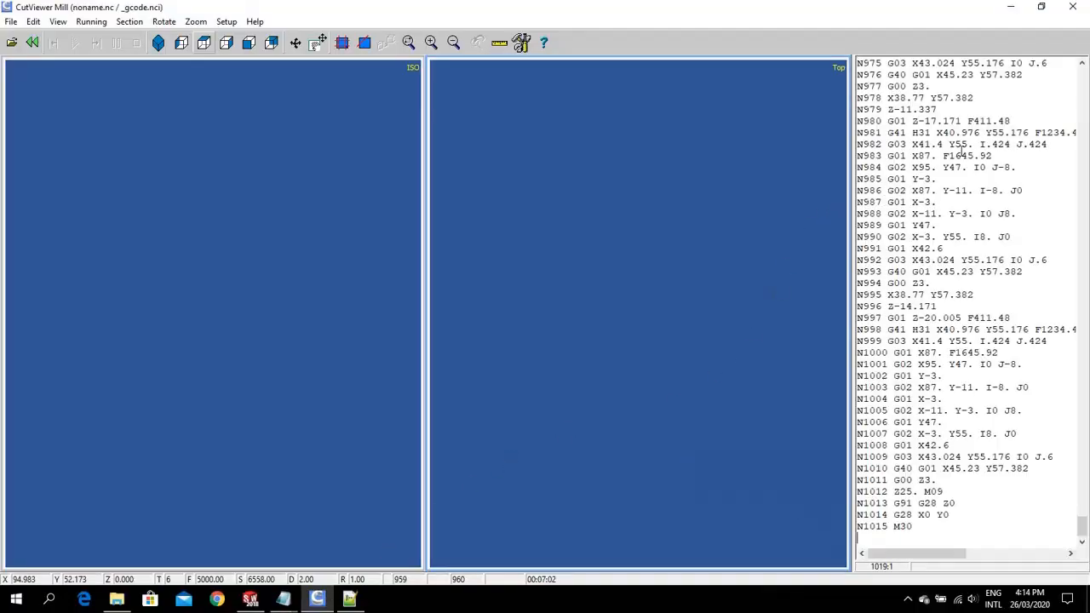
{"action": "scroll", "coordinate": [991, 158], "scroll_direction": "up", "scroll_amount": 20}
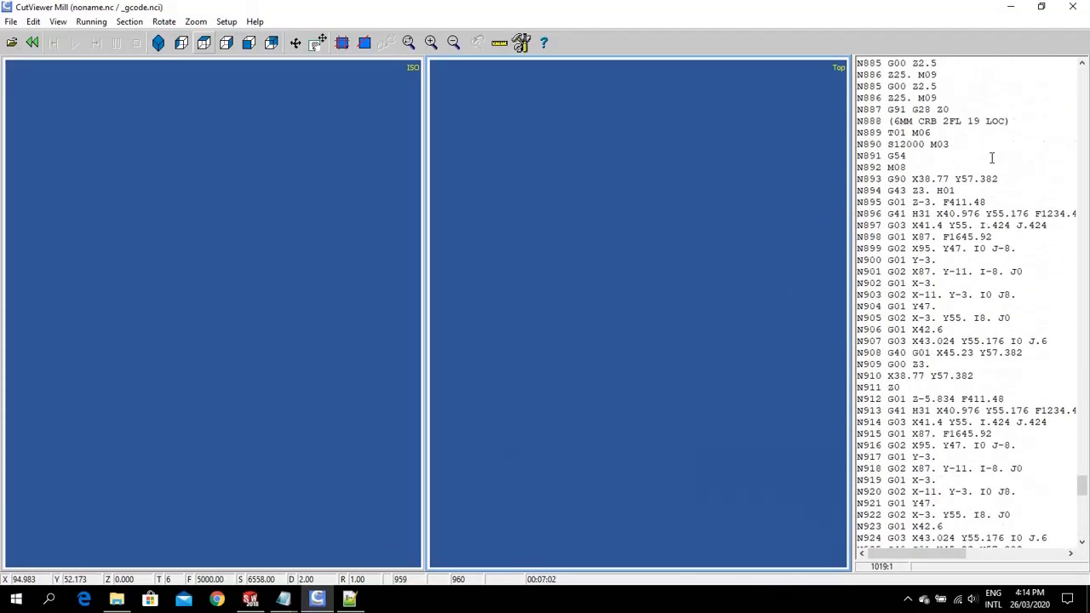
{"action": "scroll", "coordinate": [991, 157], "scroll_direction": "up", "scroll_amount": 20}
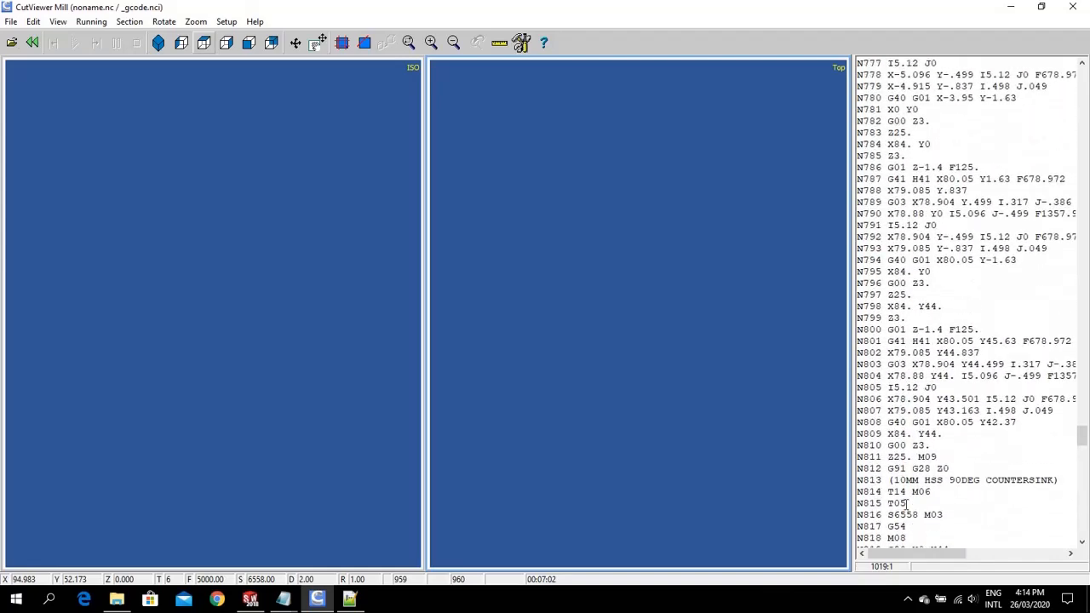
{"action": "left_click_drag", "start_coordinate": [1082, 437], "coordinate": [1055, 64]}
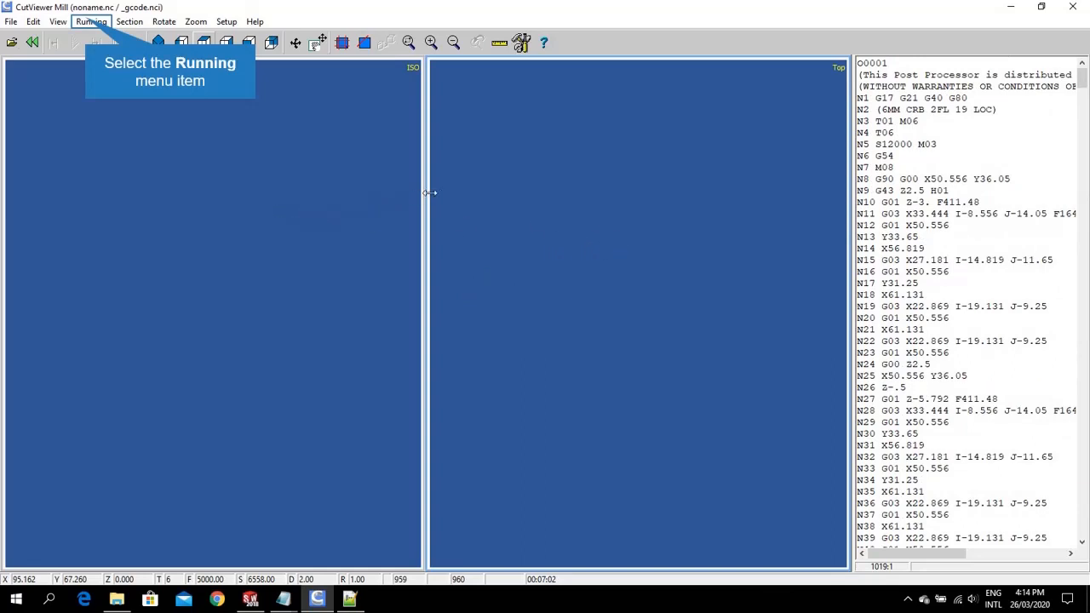
- Start processing the pasted program and define tools T01 and T06 as flat endmills with the default diameter 2 and height 30
{"action": "left_click", "coordinate": [90, 22]}
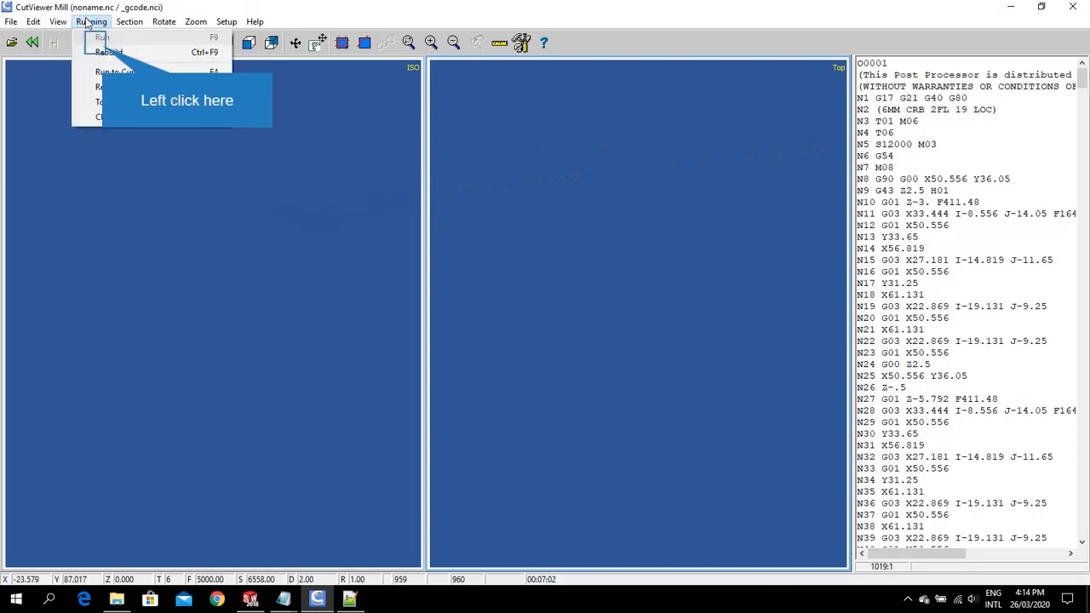
{"action": "left_click", "coordinate": [102, 38]}
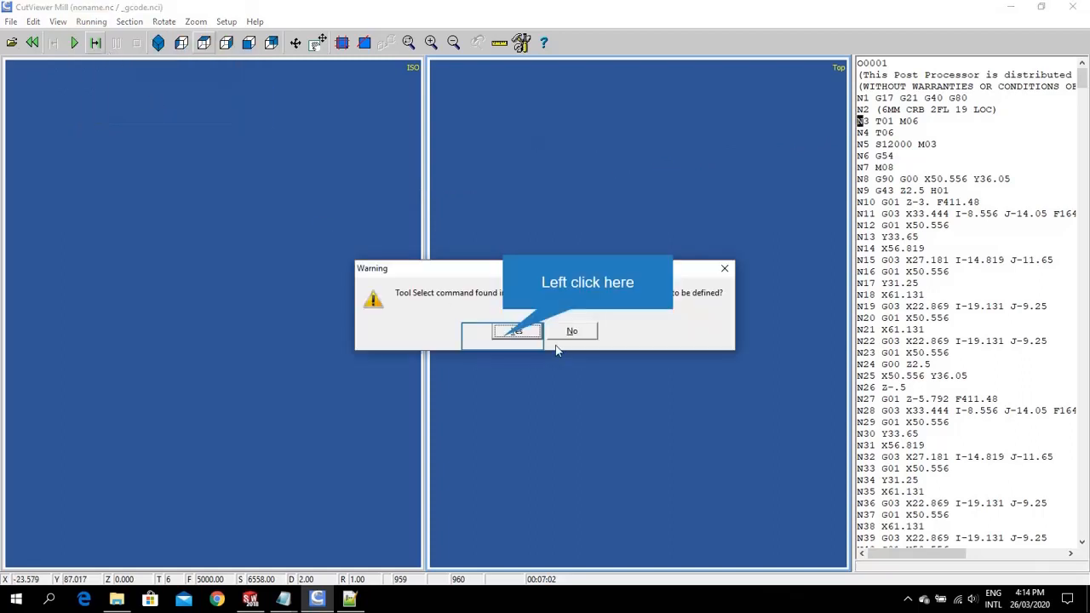
{"action": "left_click", "coordinate": [505, 333]}
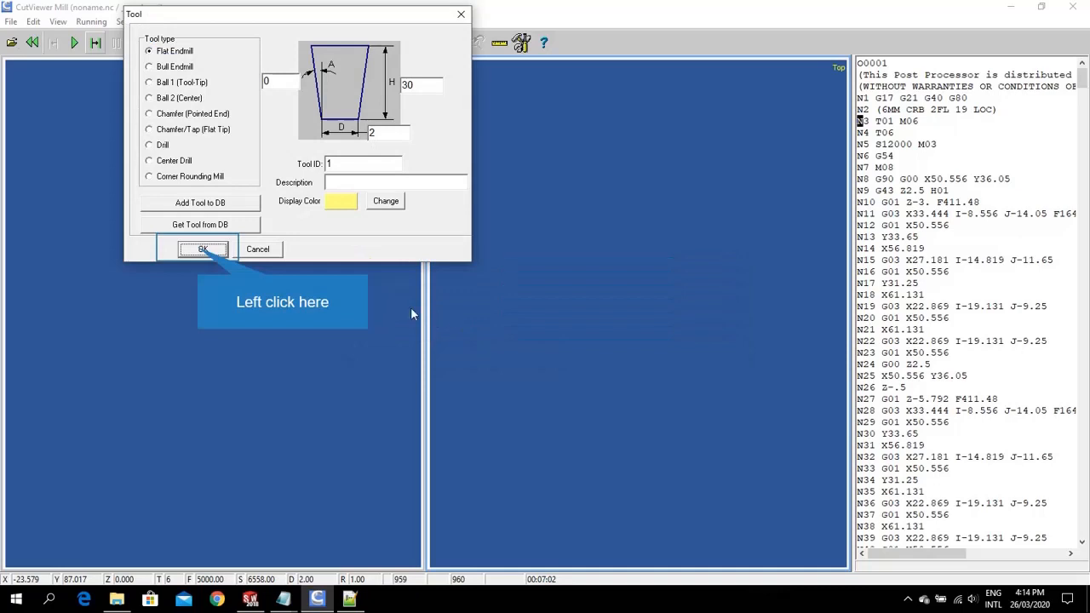
{"action": "left_click", "coordinate": [202, 249]}
{"action": "left_click", "coordinate": [515, 333]}
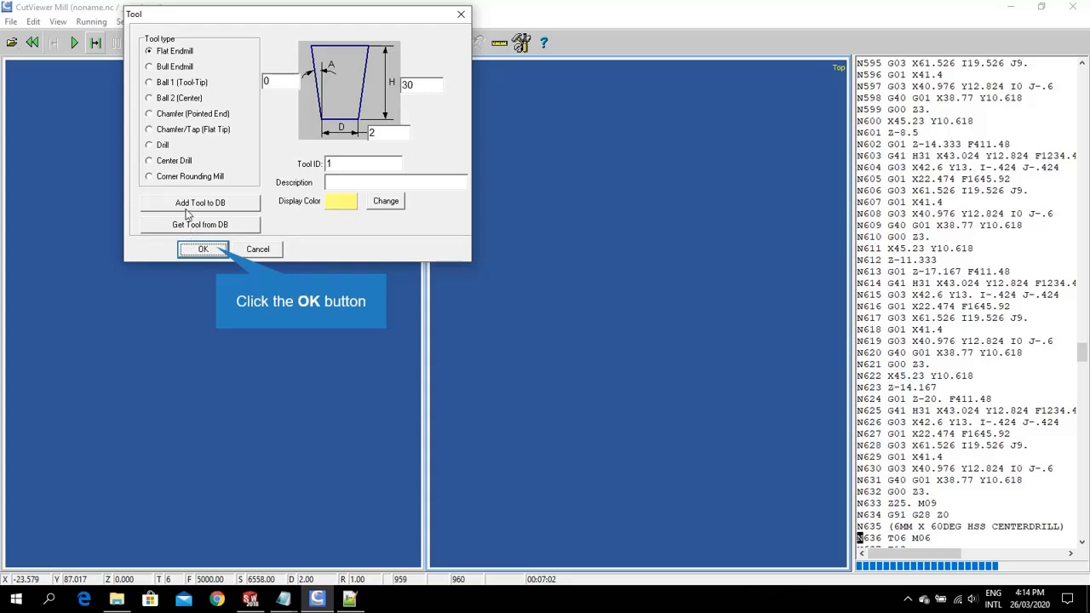
{"action": "left_click", "coordinate": [217, 248]}
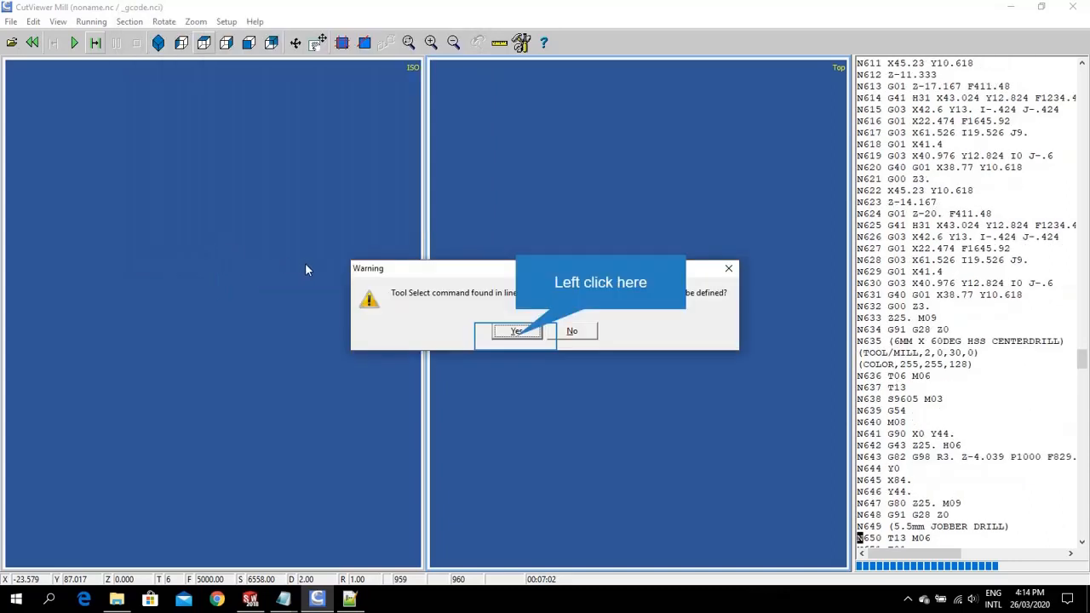
- Define tools T13, T11, T14 and T05 with the same default flat endmill of diameter 2 and height 30
{"action": "left_click", "coordinate": [514, 331]}
{"action": "left_click", "coordinate": [208, 249]}
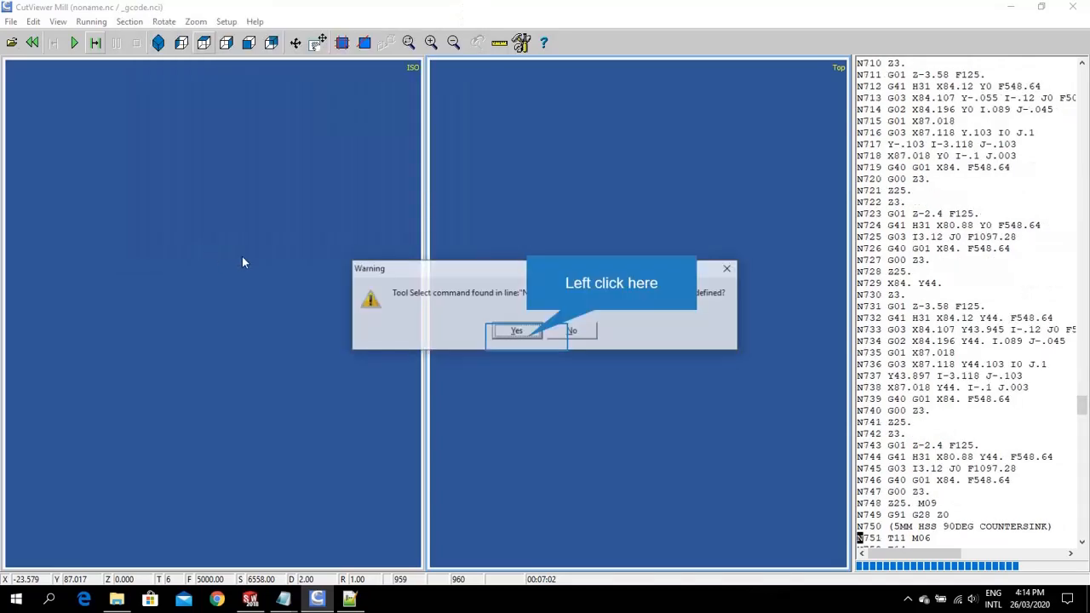
{"action": "left_click", "coordinate": [521, 334]}
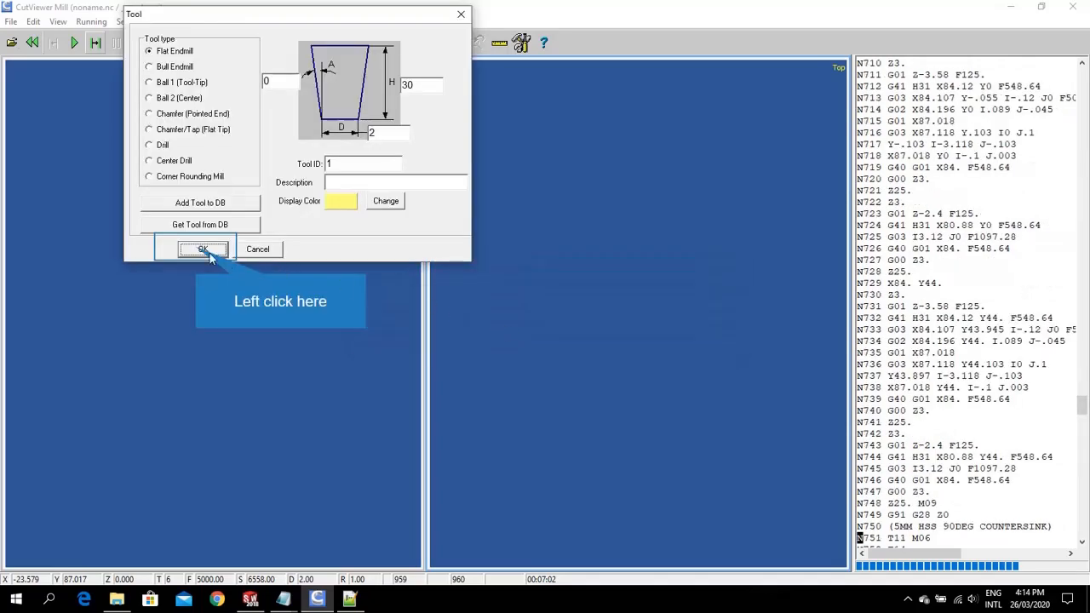
{"action": "left_click", "coordinate": [204, 250]}
{"action": "left_click", "coordinate": [487, 328]}
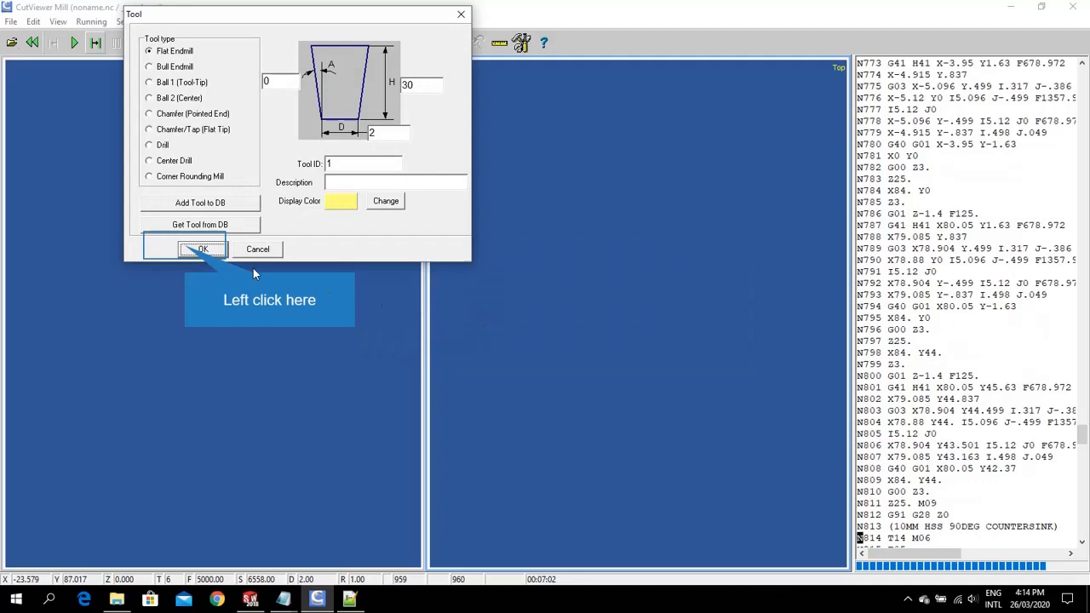
{"action": "left_click", "coordinate": [186, 248]}
{"action": "left_click", "coordinate": [506, 330]}
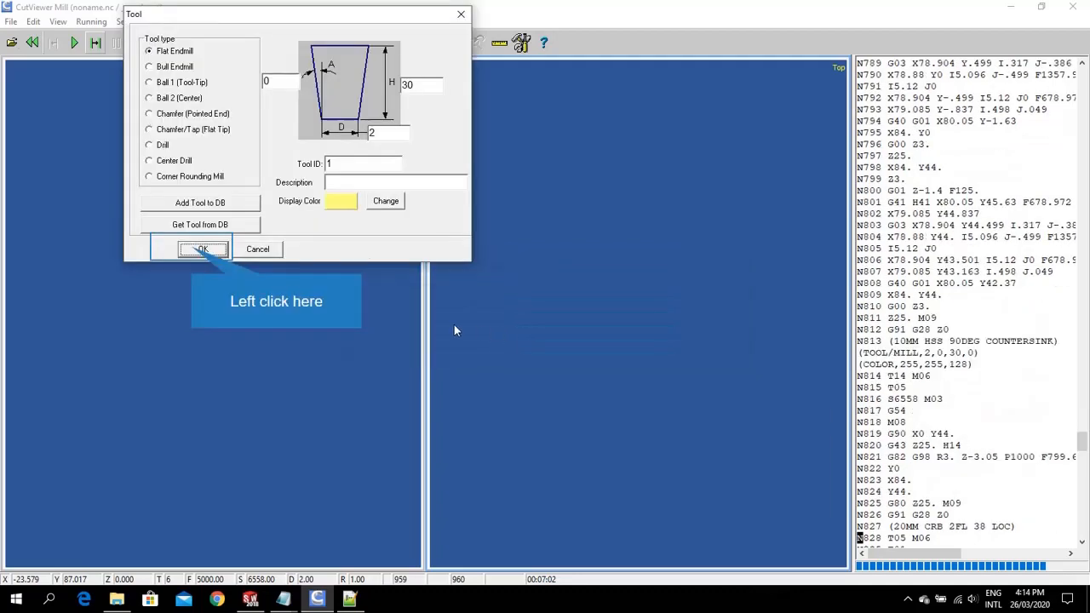
{"action": "left_click", "coordinate": [179, 248]}
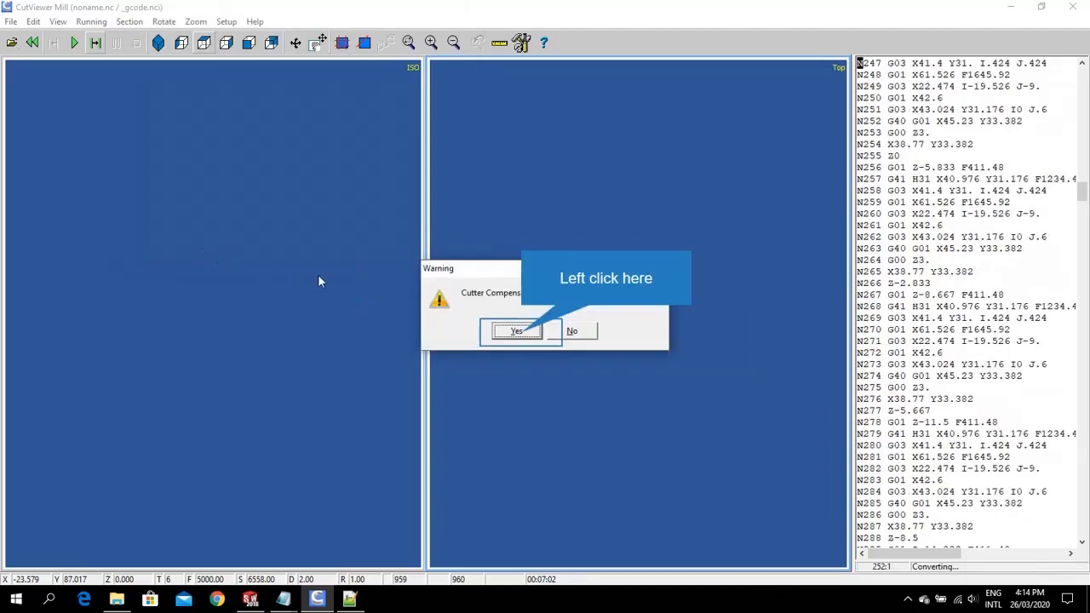
- Answer the cutter compensation warnings to let the toolpath simulation run, and stop it partway
{"action": "left_click", "coordinate": [525, 333]}
{"action": "left_click", "coordinate": [522, 333]}
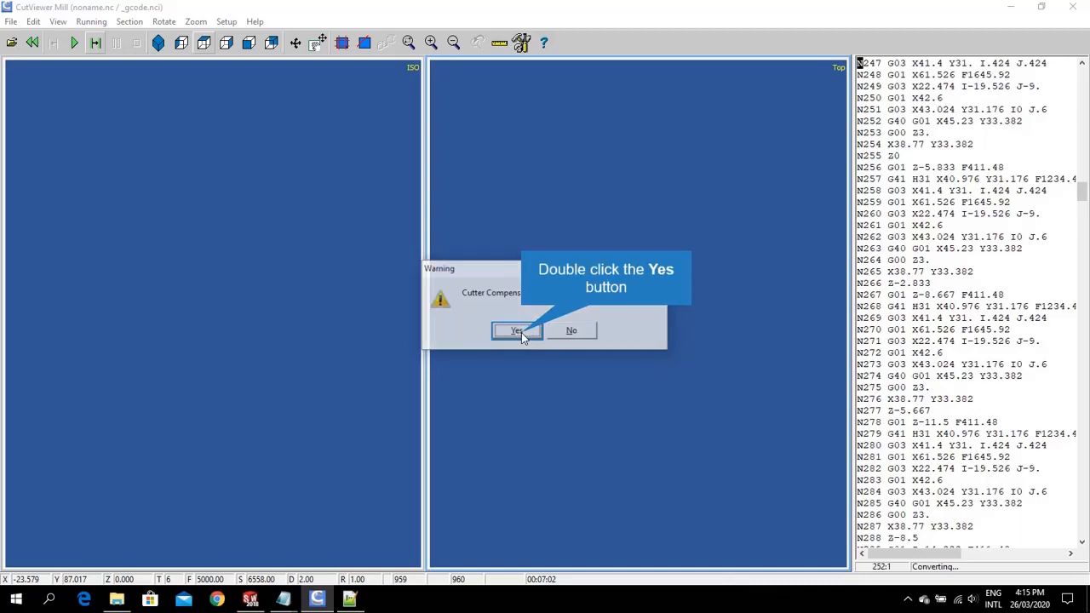
{"action": "double_click", "coordinate": [522, 332]}
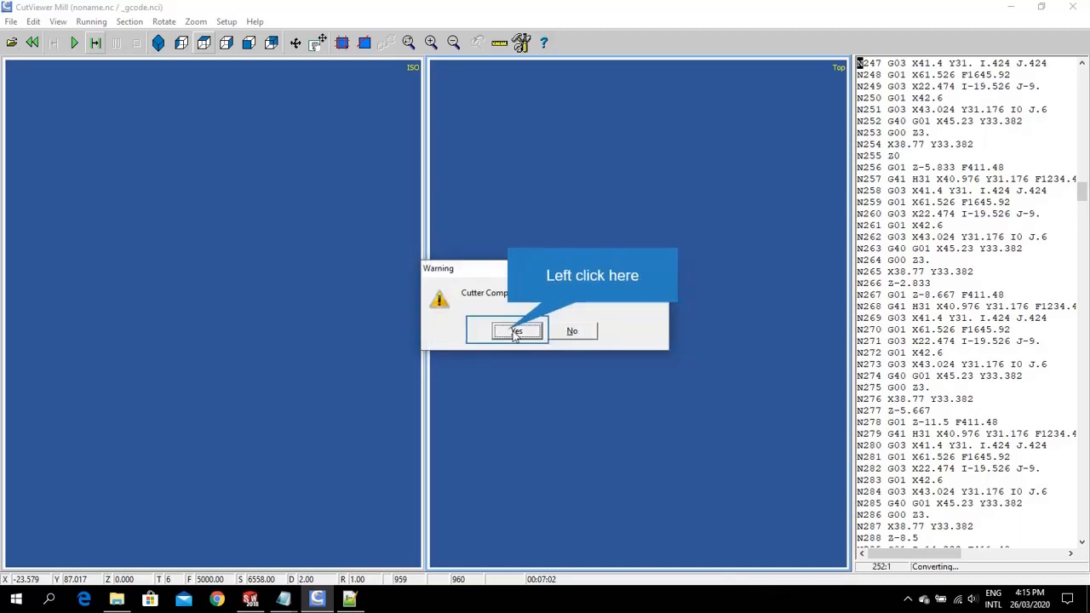
{"action": "left_click", "coordinate": [510, 334]}
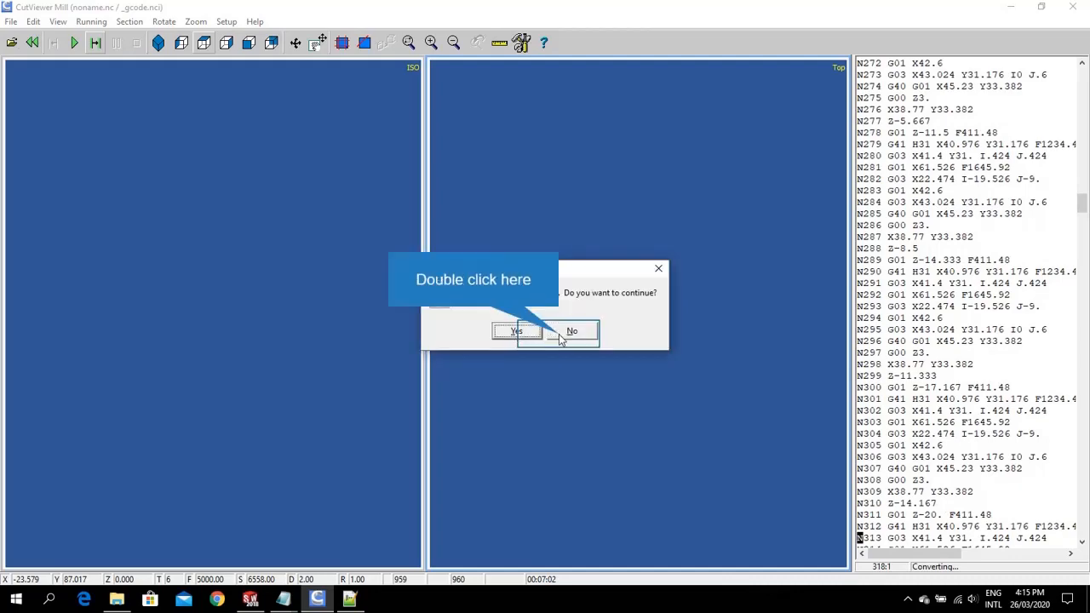
{"action": "double_click", "coordinate": [561, 337]}
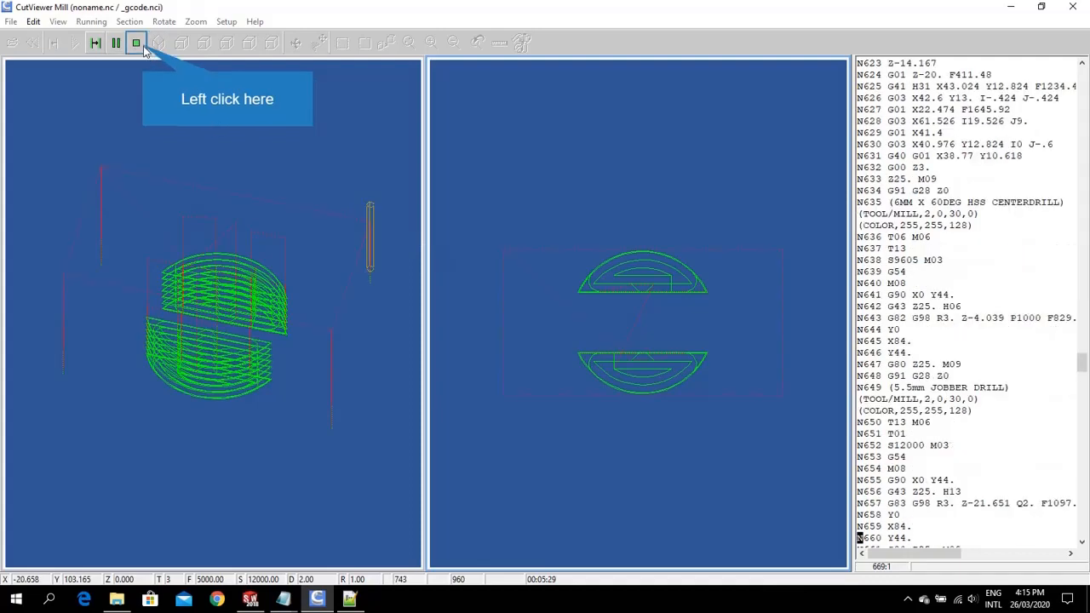
{"action": "left_click", "coordinate": [145, 45]}
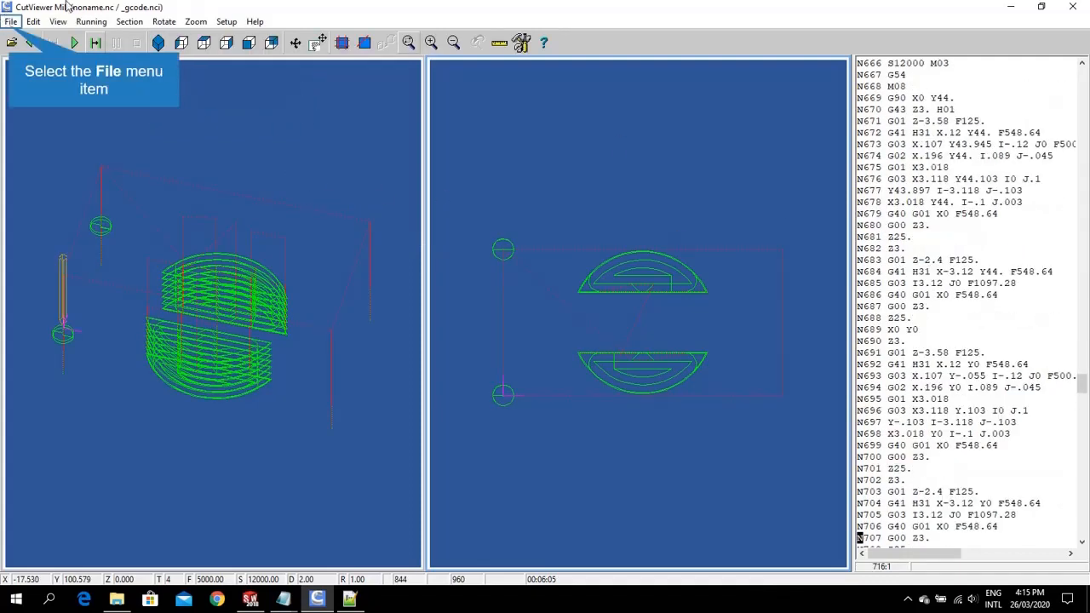
- Create a new Standard G-code file, discarding the modified unsaved one, and paste the copied code into it
{"action": "left_click", "coordinate": [12, 22]}
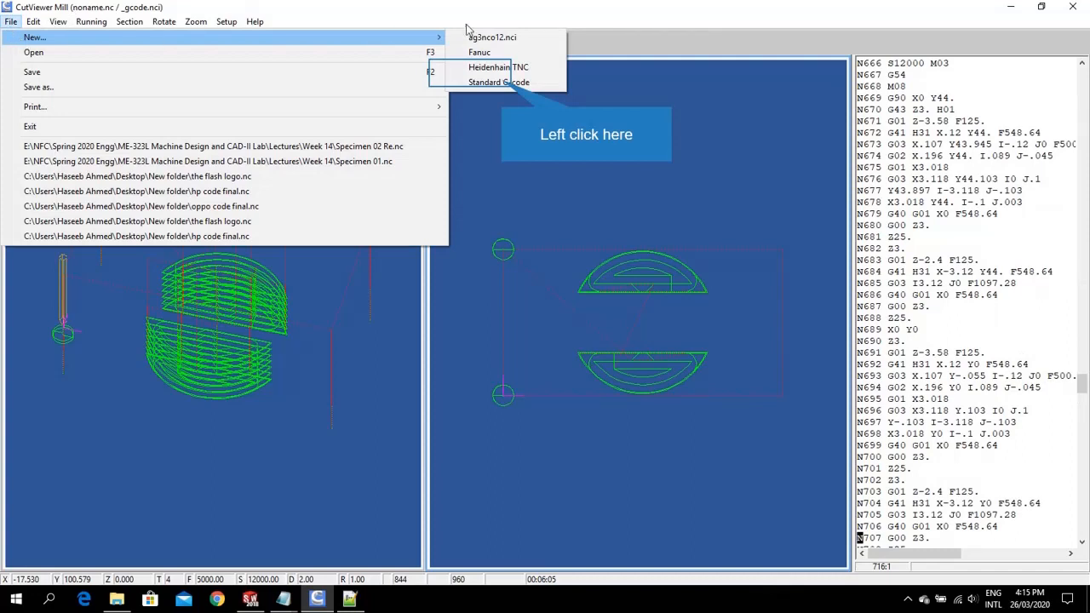
{"action": "left_click", "coordinate": [503, 82]}
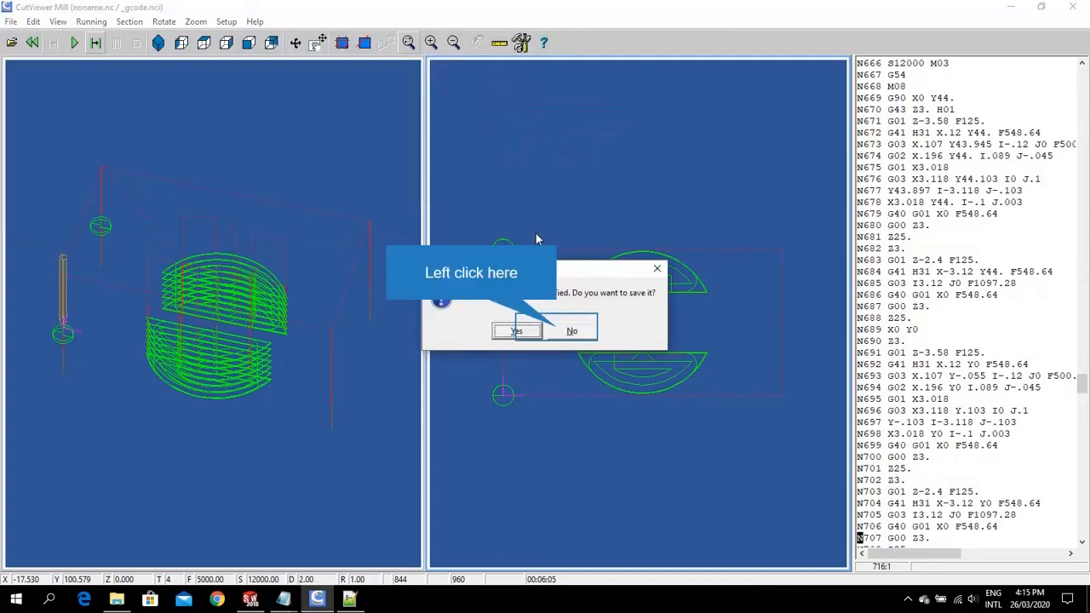
{"action": "left_click", "coordinate": [571, 332]}
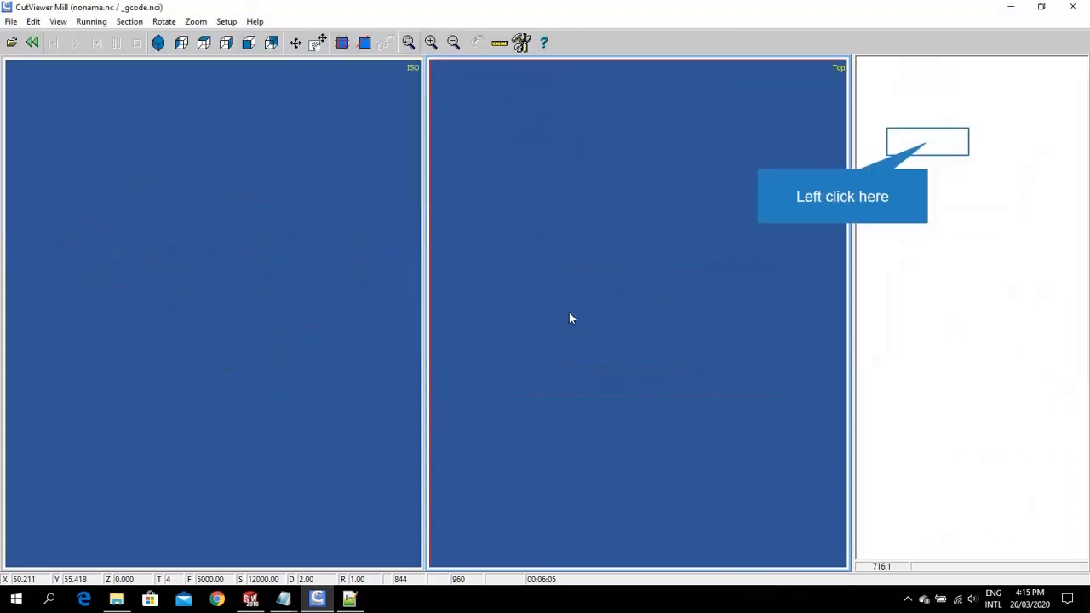
{"action": "left_click", "coordinate": [929, 142]}
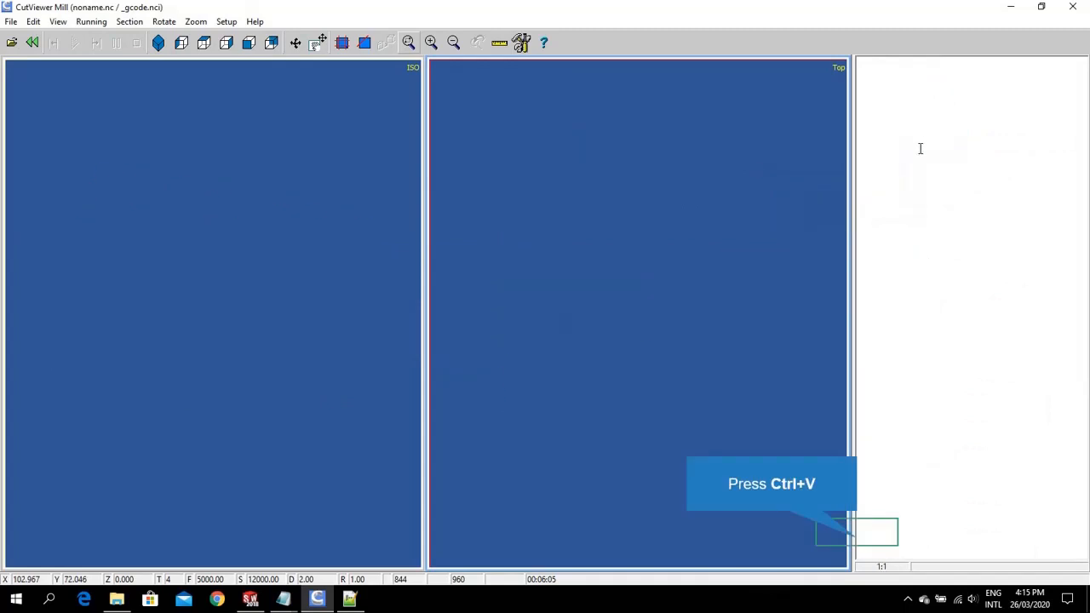
{"action": "key", "text": "ctrl+v"}
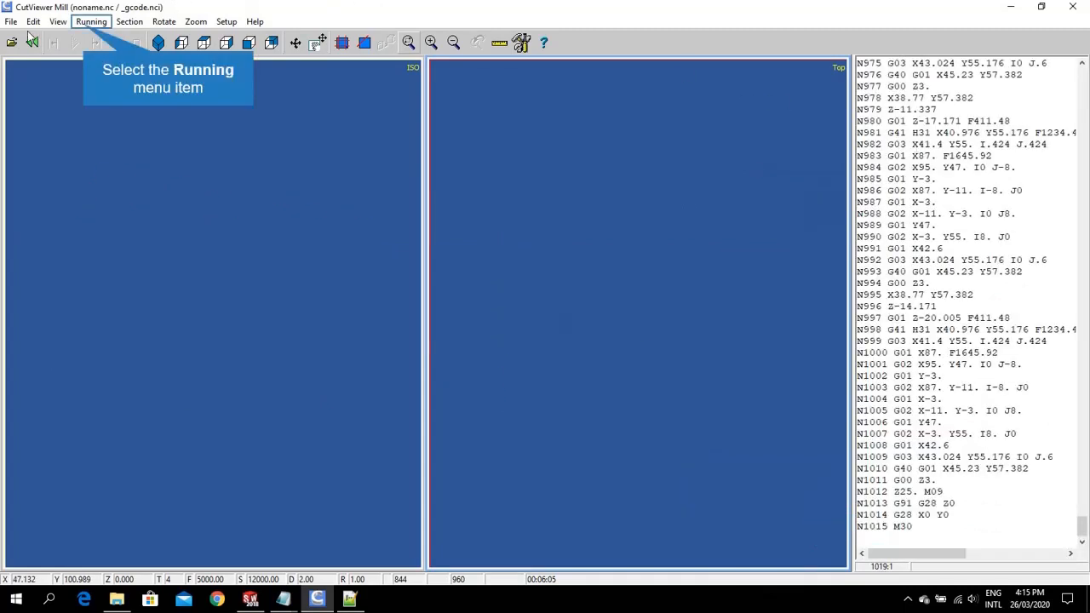
- Save the pasted program as Specimen 02 Re re.nc in the Week 14 folder
{"action": "left_click", "coordinate": [82, 25]}
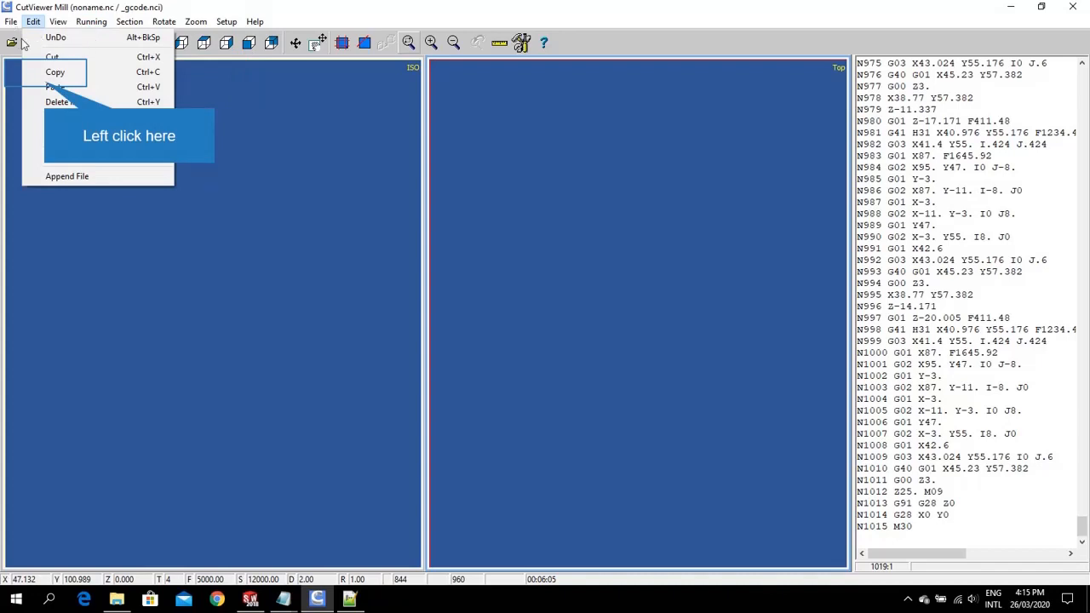
{"action": "left_click", "coordinate": [46, 80]}
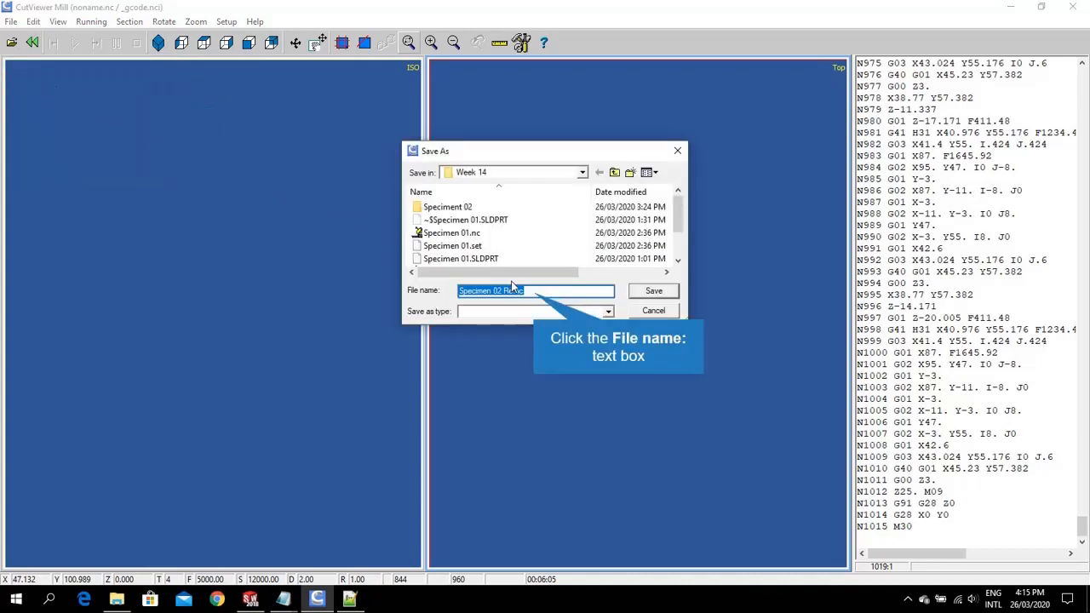
{"action": "left_click", "coordinate": [533, 292]}
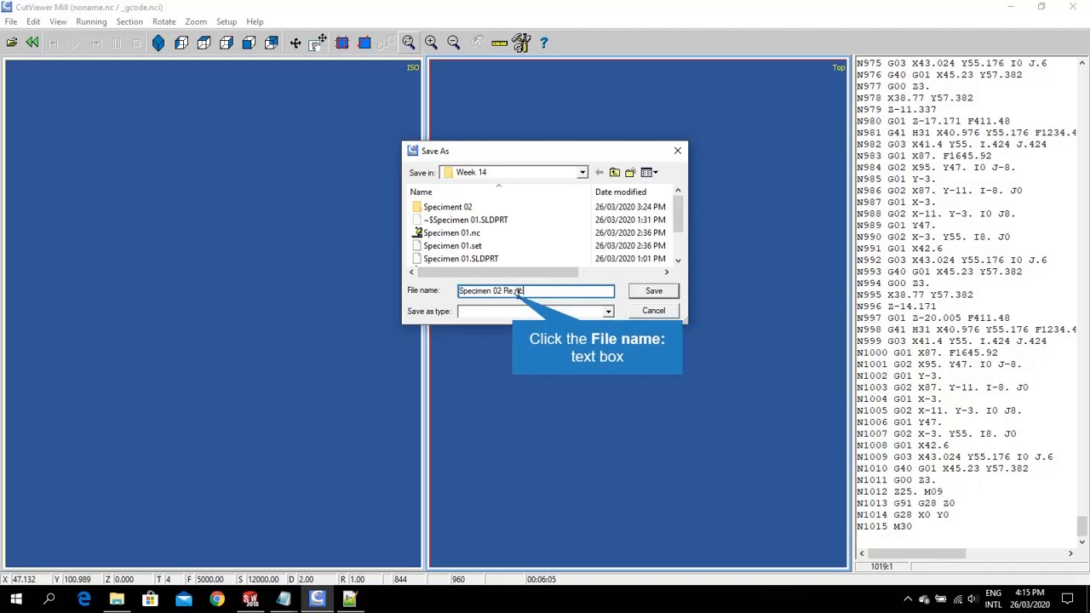
{"action": "type", "text": "re"}
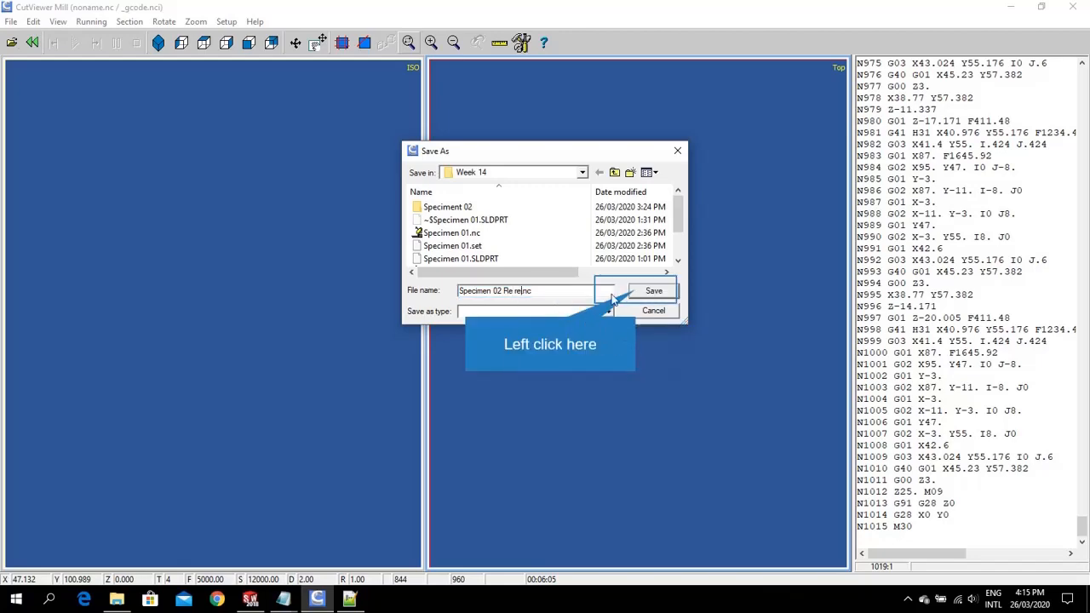
{"action": "left_click", "coordinate": [639, 292]}
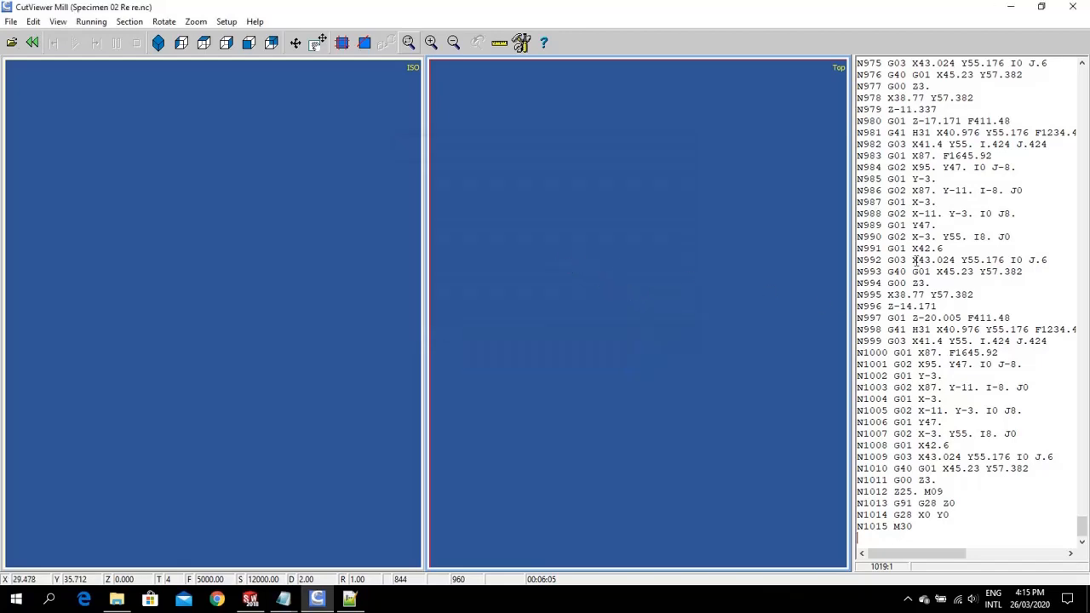
- Run the saved program and define tools T06 and T13 as flat endmills with the default diameter 2 and height 30
{"action": "scroll", "coordinate": [862, 306], "scroll_direction": "up", "scroll_amount": 20}
{"action": "left_click", "coordinate": [89, 29]}
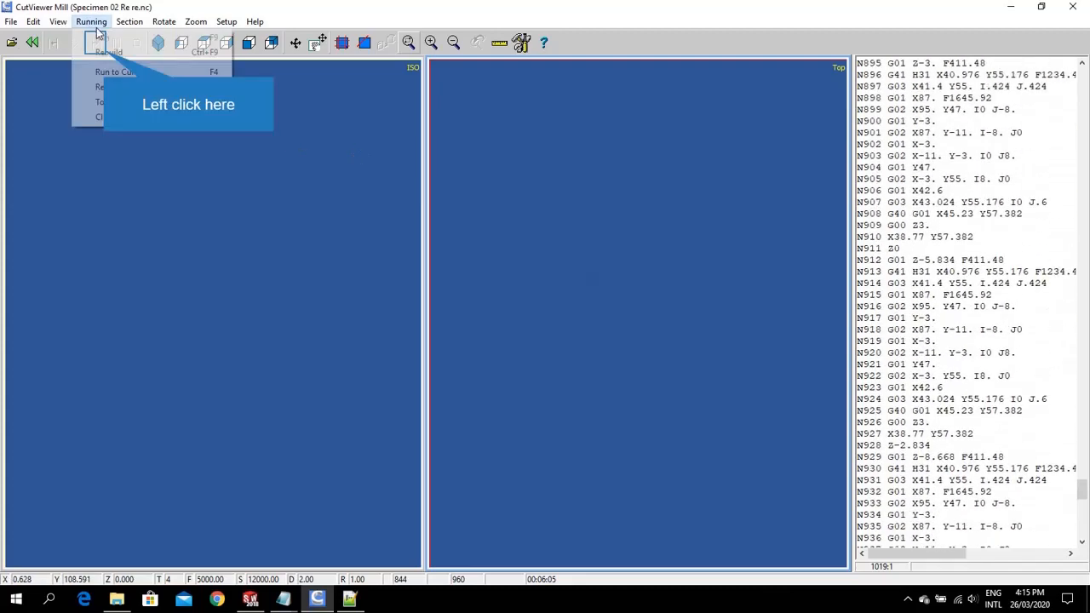
{"action": "left_click", "coordinate": [104, 48]}
{"action": "left_click", "coordinate": [516, 331]}
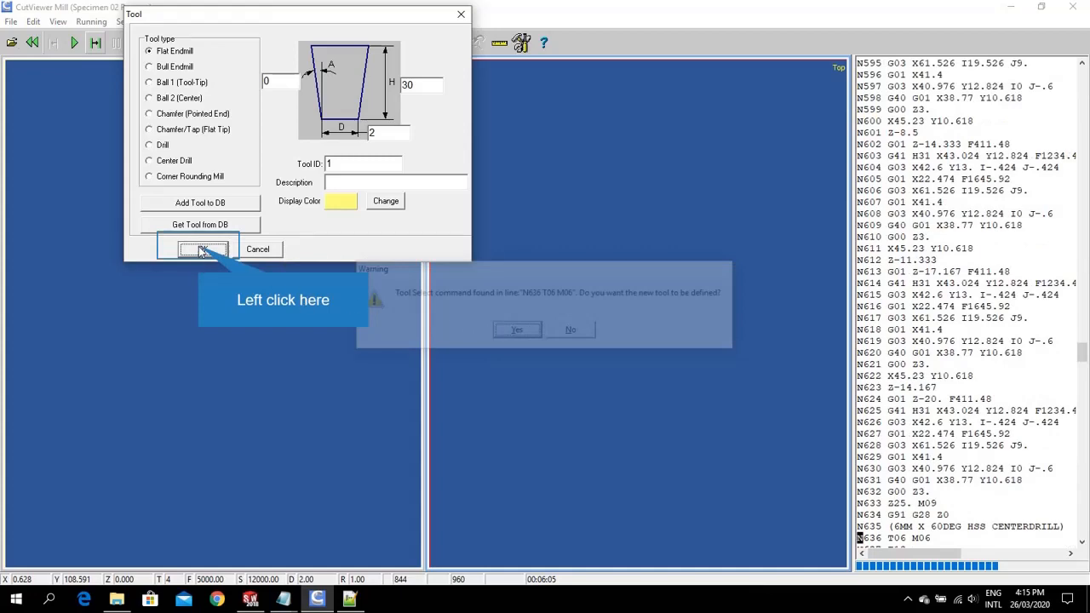
{"action": "left_click", "coordinate": [203, 250]}
{"action": "left_click", "coordinate": [499, 335]}
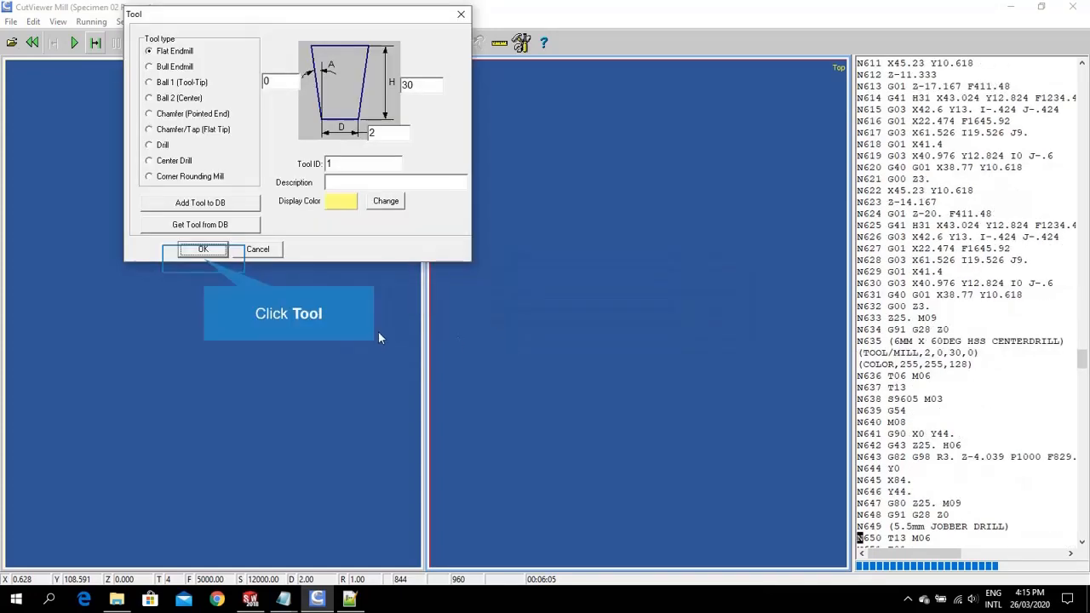
{"action": "left_click", "coordinate": [203, 249]}
- Define tools T11 and T14 with the same default flat endmill of diameter 2 and height 30
{"action": "left_click", "coordinate": [483, 334]}
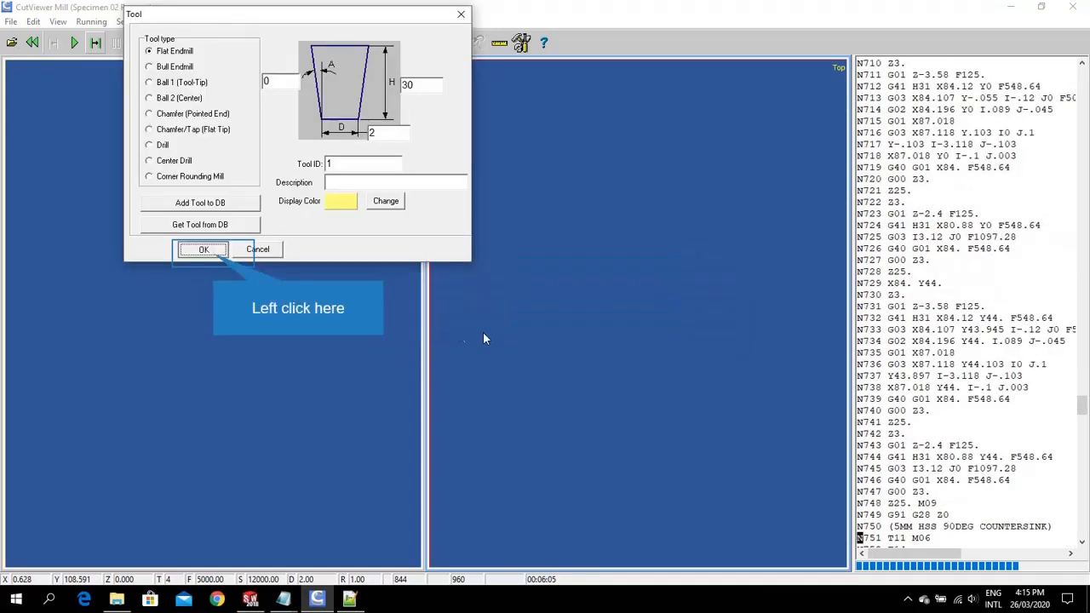
{"action": "left_click", "coordinate": [484, 316]}
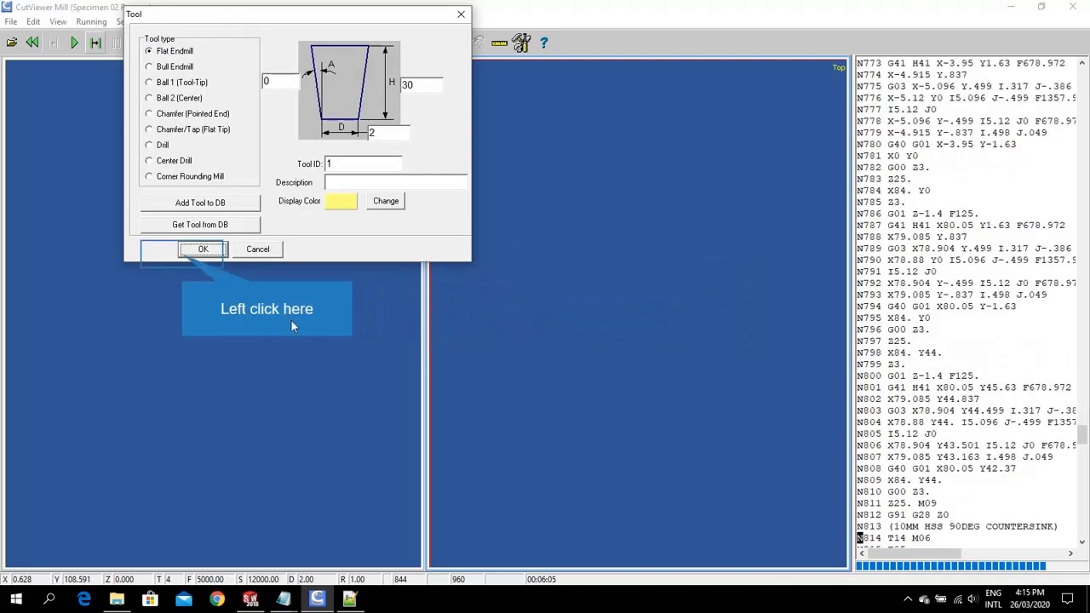
{"action": "left_click", "coordinate": [184, 253]}
{"action": "left_click", "coordinate": [511, 332]}
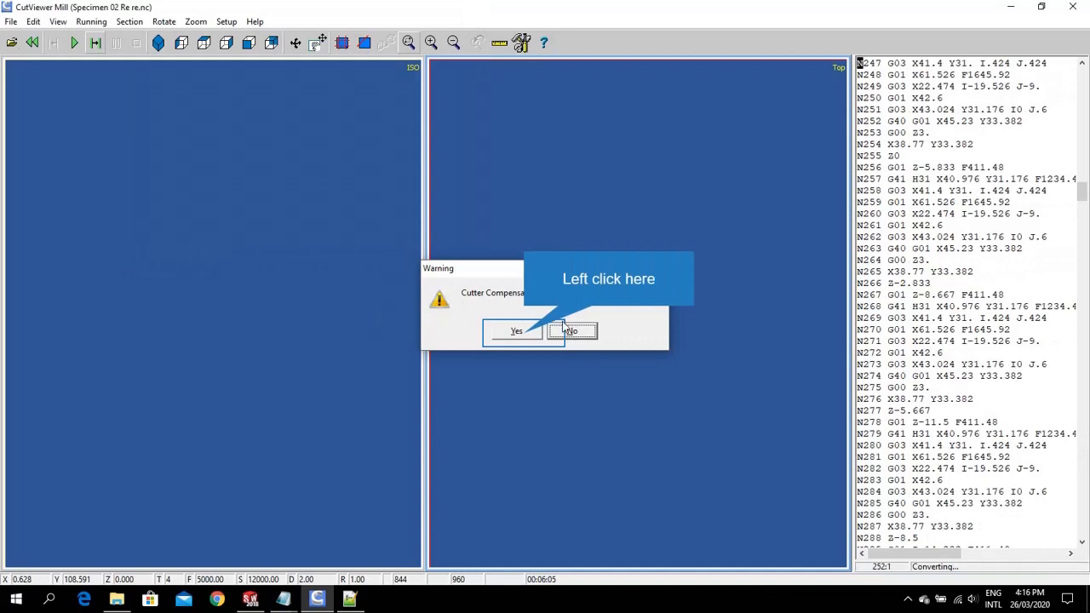
- Preview and accept the 108.4 × 70.78 × 22.85 block stock, and stop the cutting simulation partway
{"action": "left_click", "coordinate": [526, 332]}
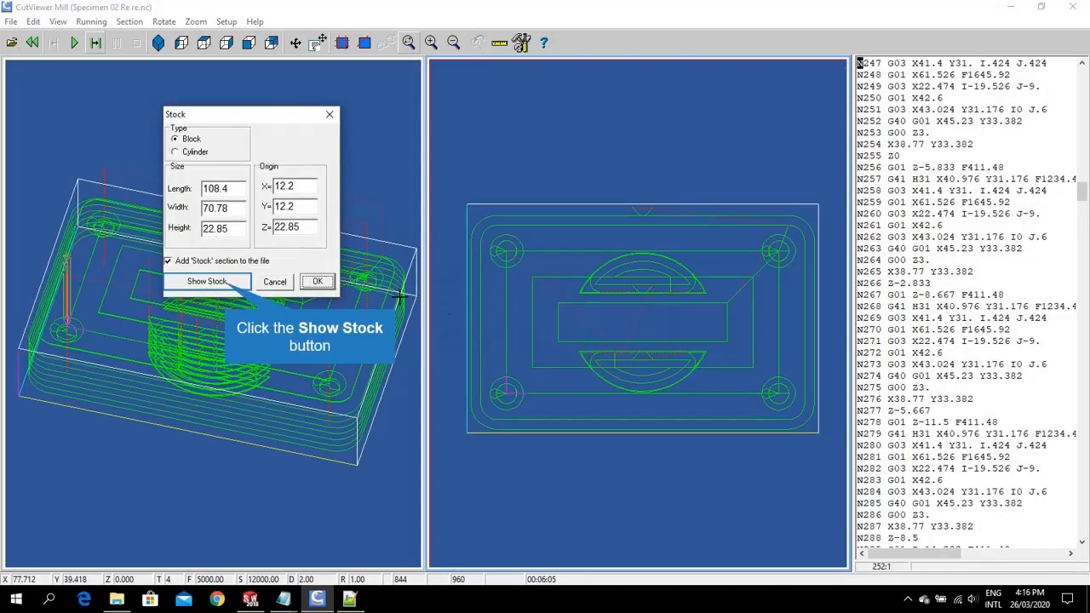
{"action": "left_click", "coordinate": [232, 287]}
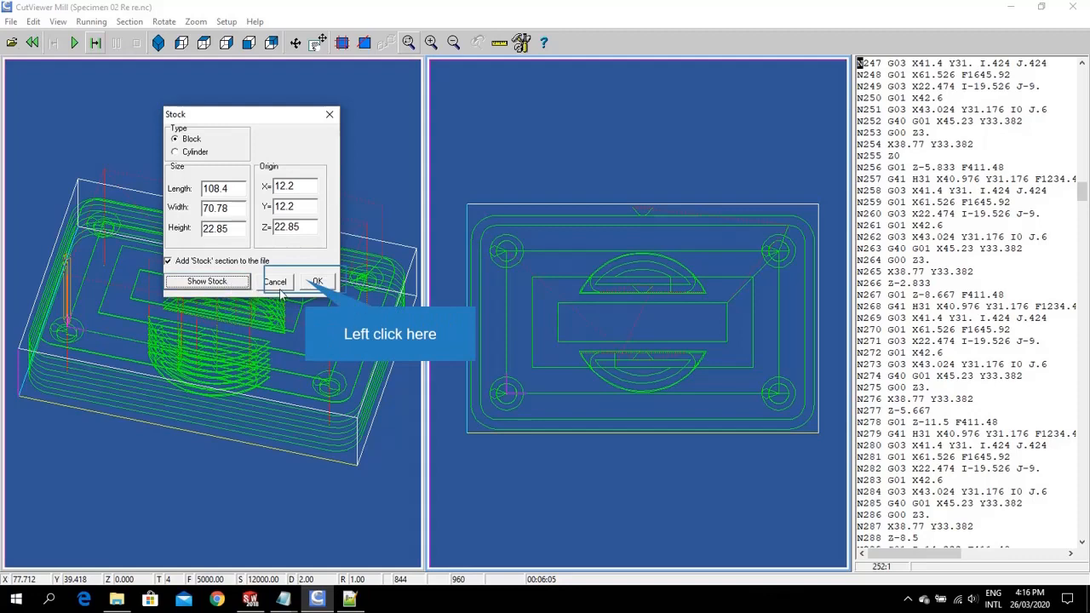
{"action": "left_click", "coordinate": [313, 282]}
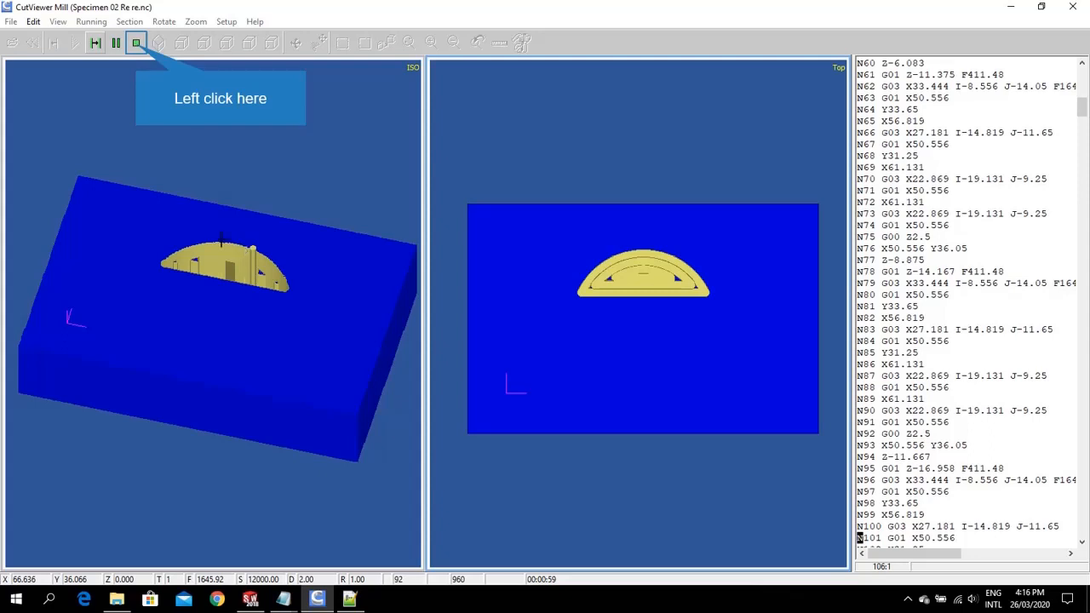
{"action": "left_click", "coordinate": [136, 42]}
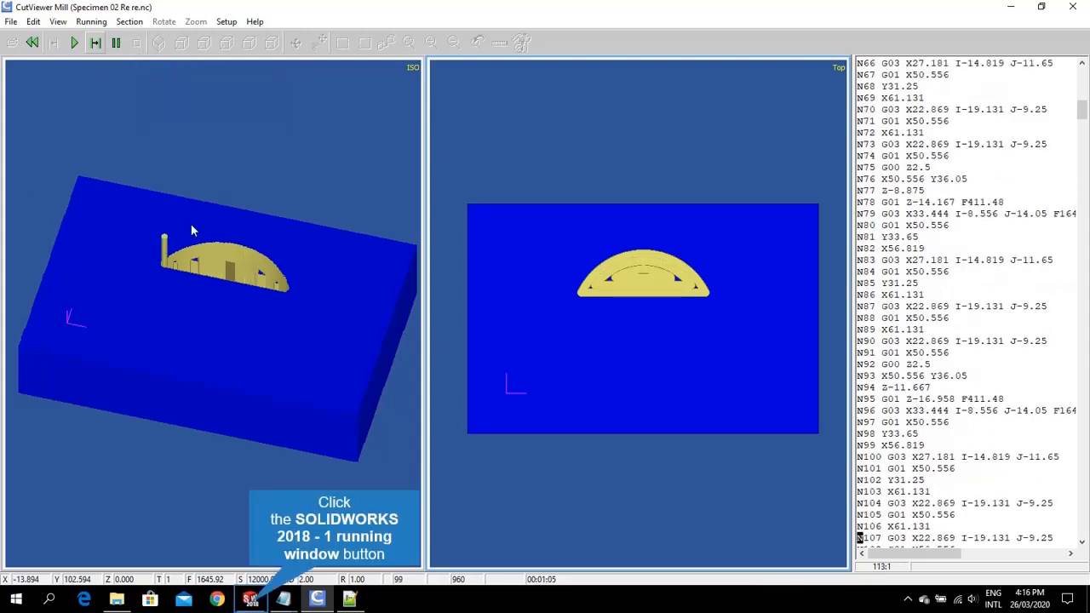
- Switch to SOLIDWORKS and close the Specimen 01 part
{"action": "left_click", "coordinate": [250, 598]}
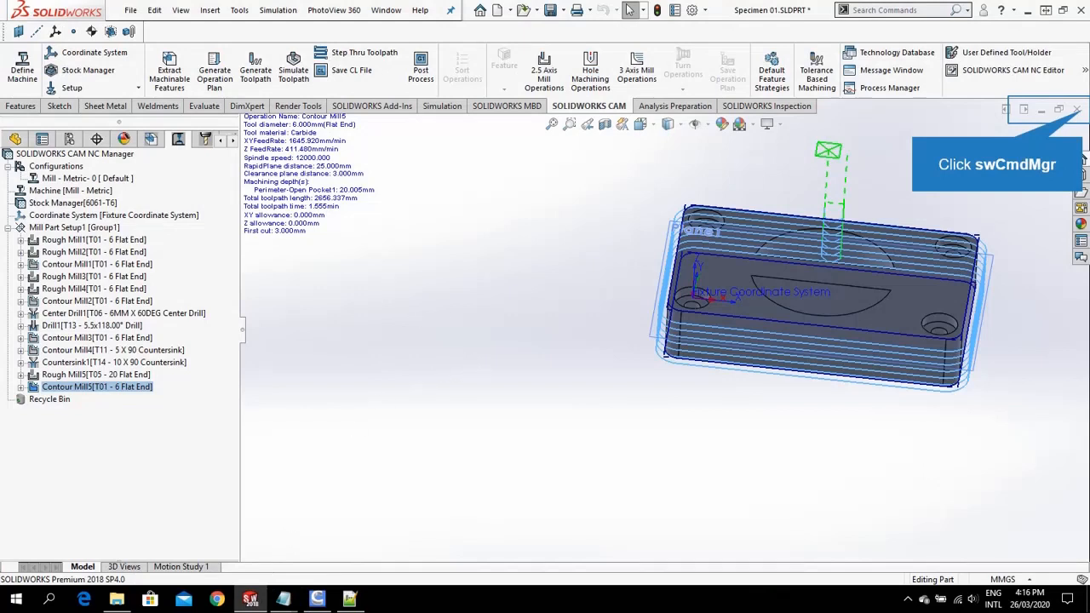
{"action": "left_click", "coordinate": [1076, 112]}
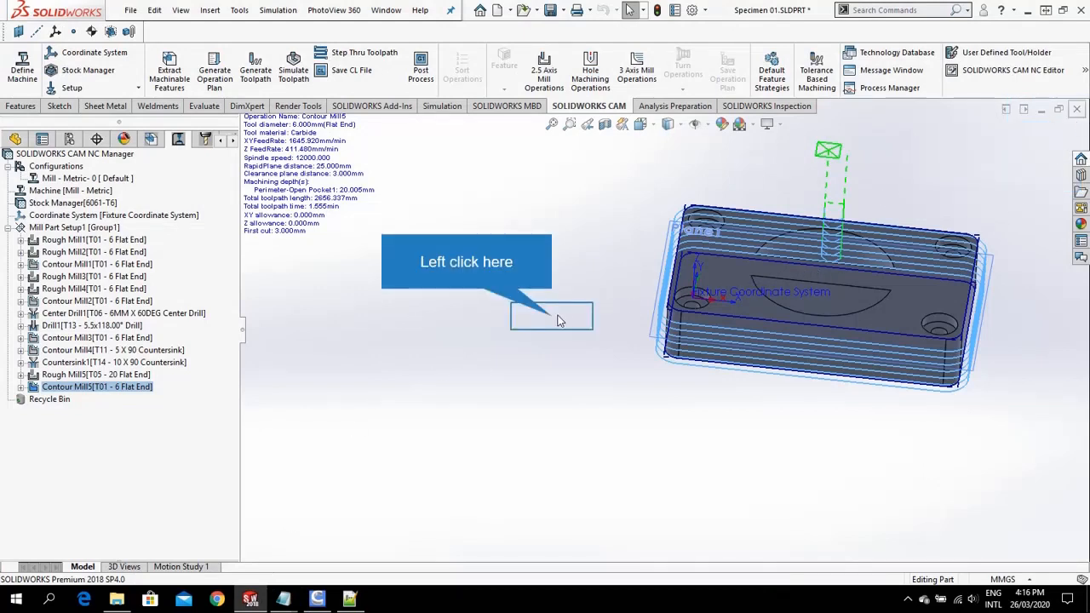